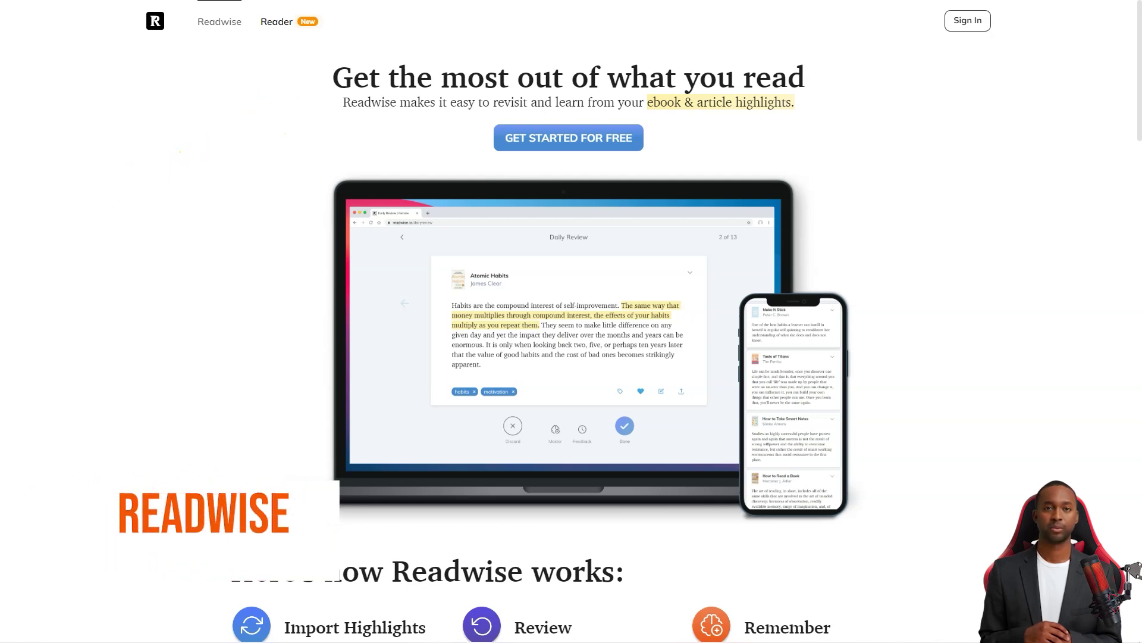
pyautogui.scroll(-4, 572, 321)
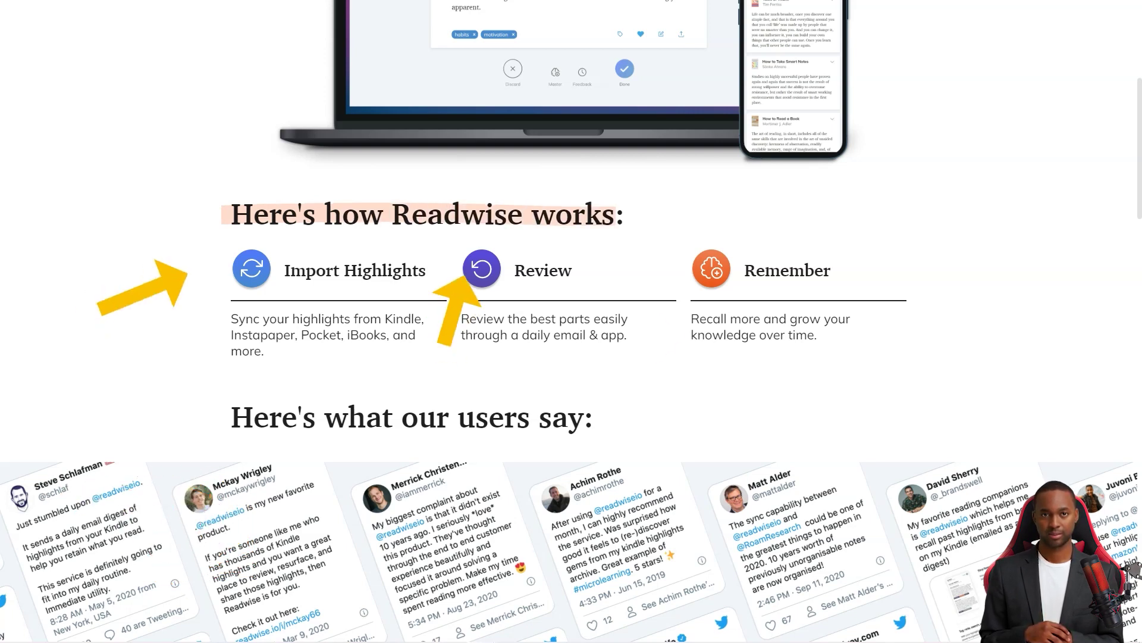
pyautogui.scroll(-3, 571, 321)
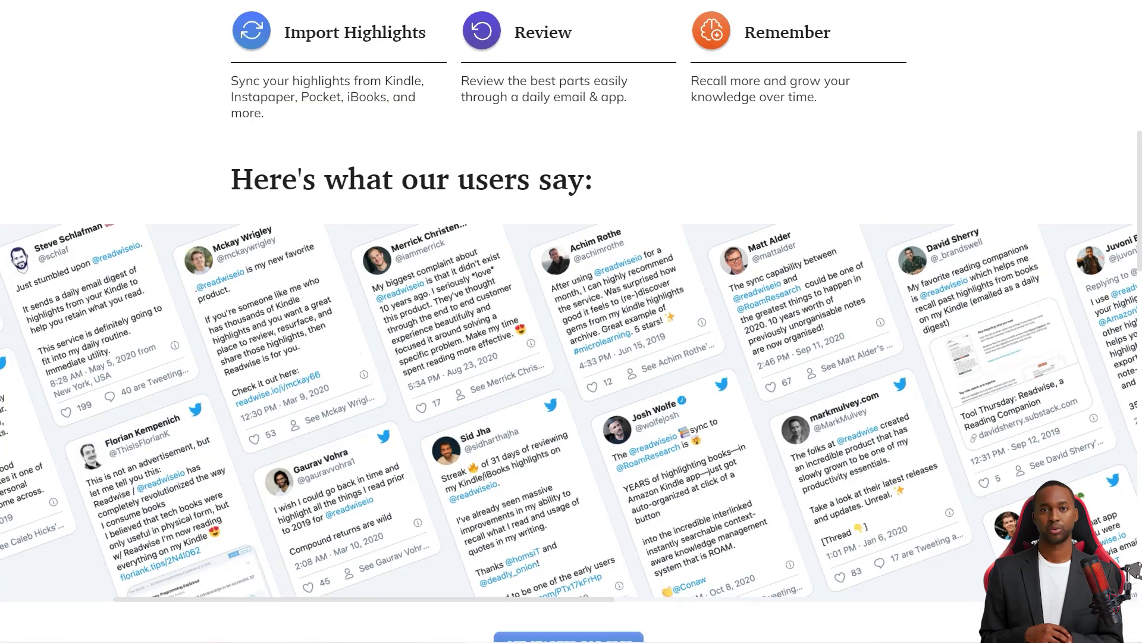
pyautogui.scroll(-5, 571, 321)
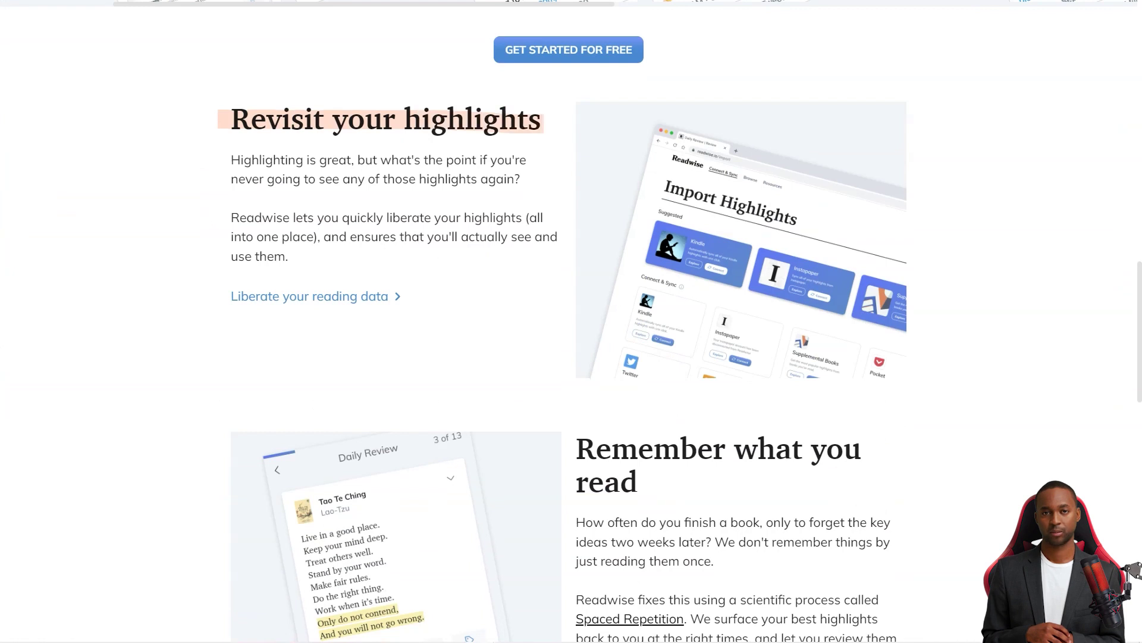
pyautogui.scroll(-2, 571, 321)
pyautogui.scroll(-1, 571, 322)
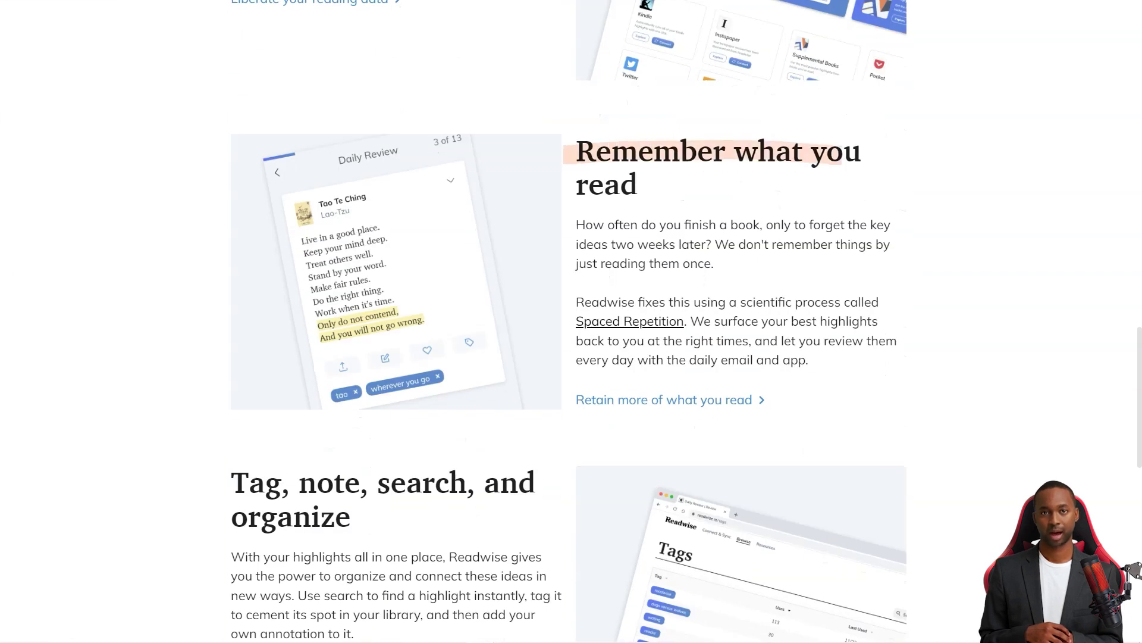
pyautogui.scroll(-3, 571, 321)
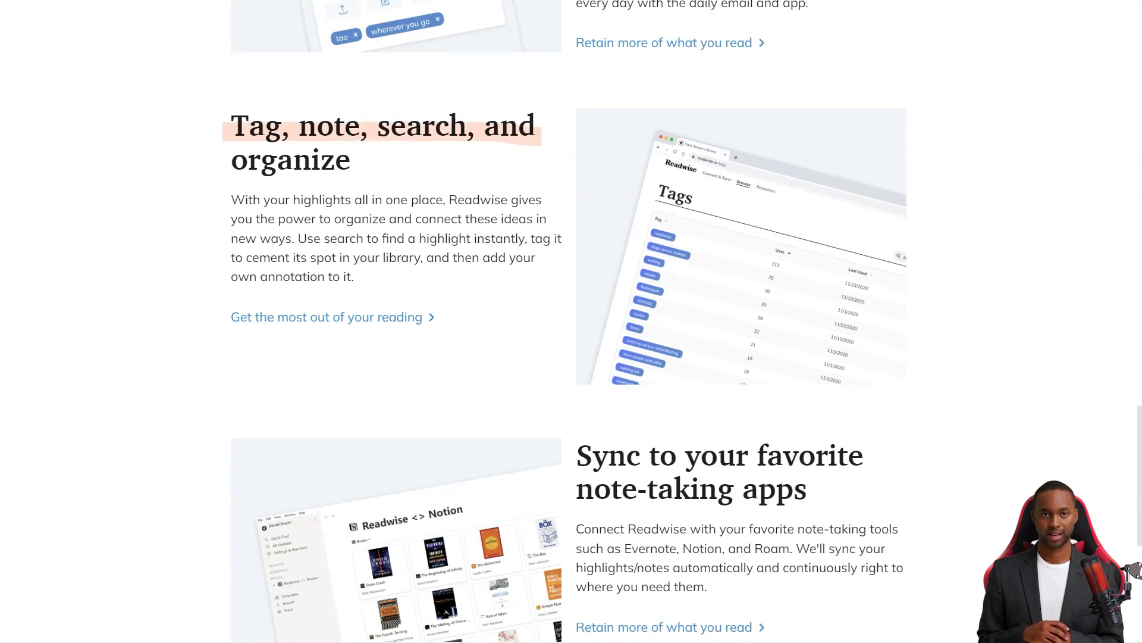
pyautogui.scroll(-3, 571, 322)
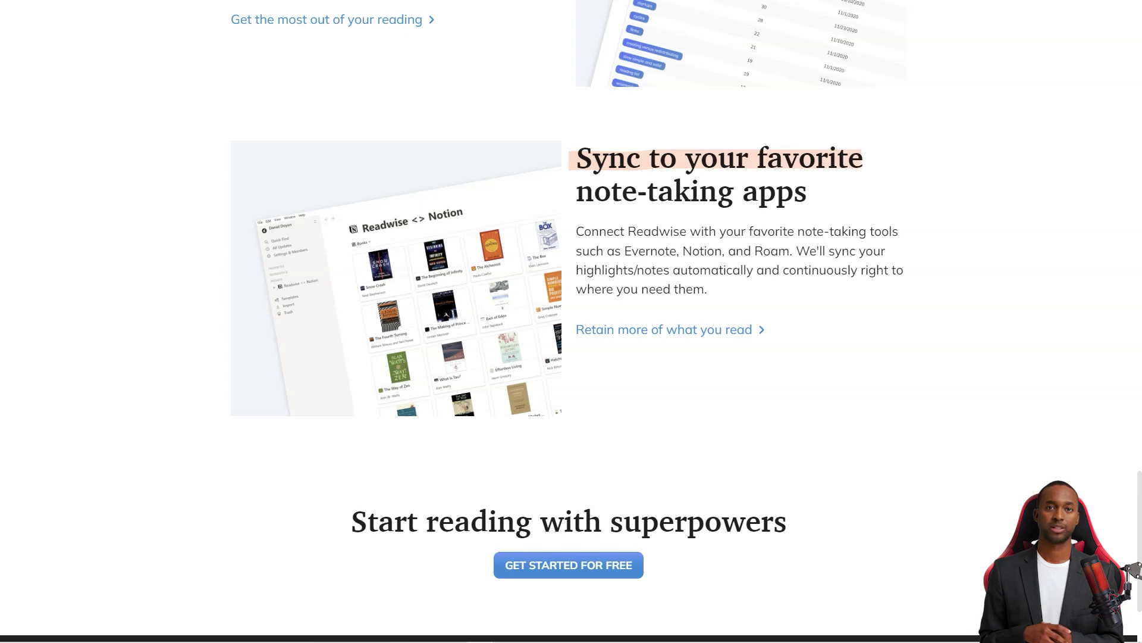
pyautogui.scroll(-2, 571, 321)
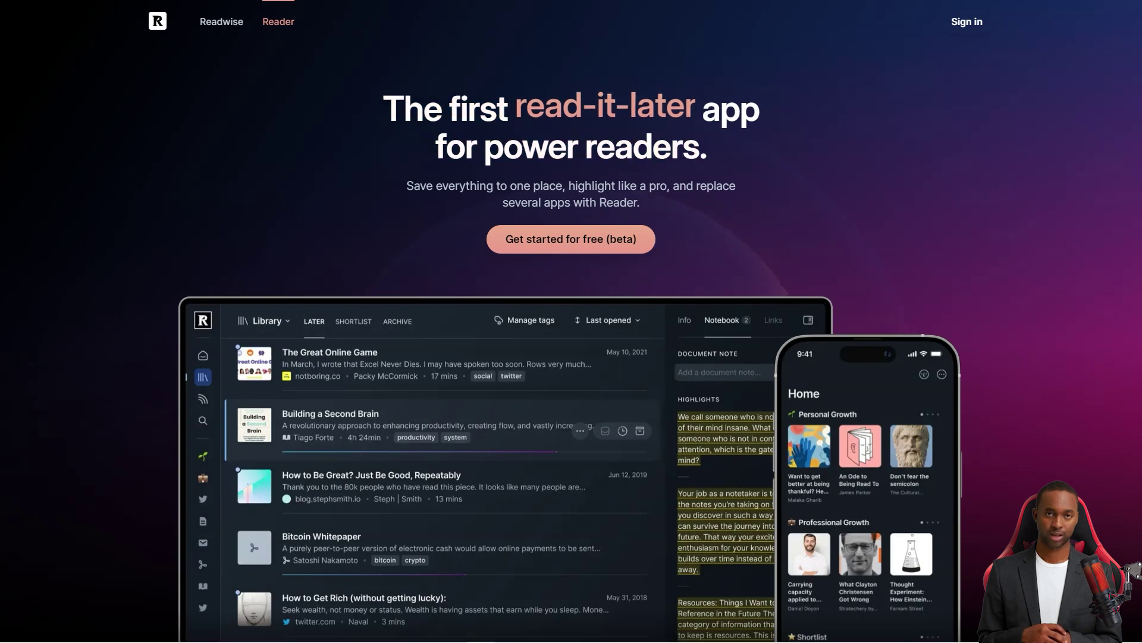
pyautogui.scroll(-5, 572, 322)
pyautogui.scroll(-3, 571, 321)
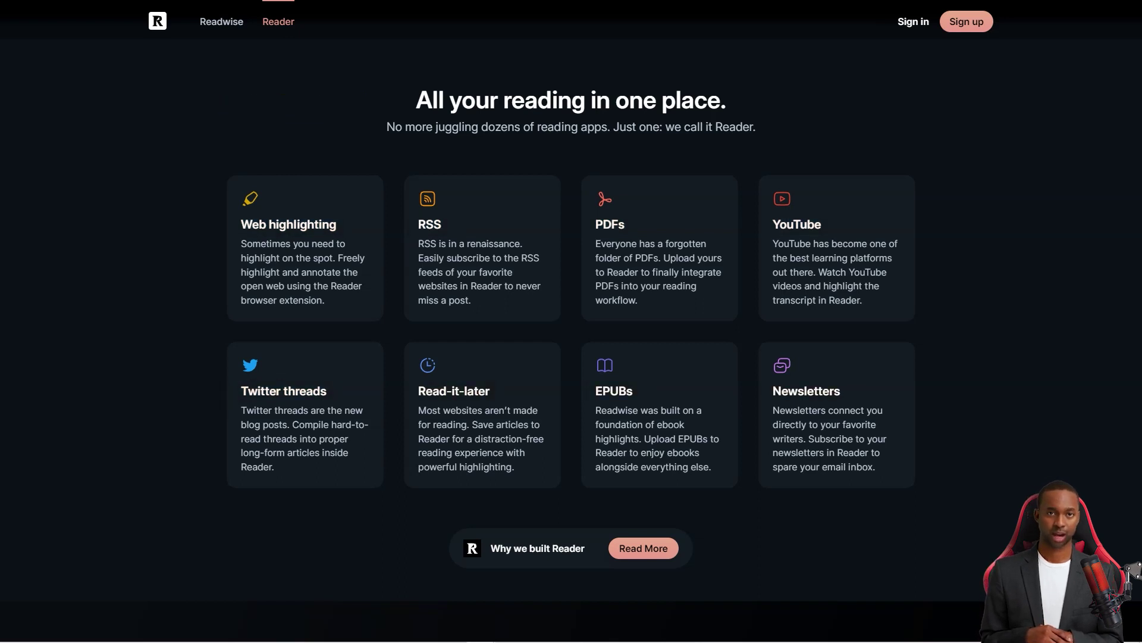
pyautogui.scroll(-5, 571, 357)
pyautogui.scroll(-2, 571, 357)
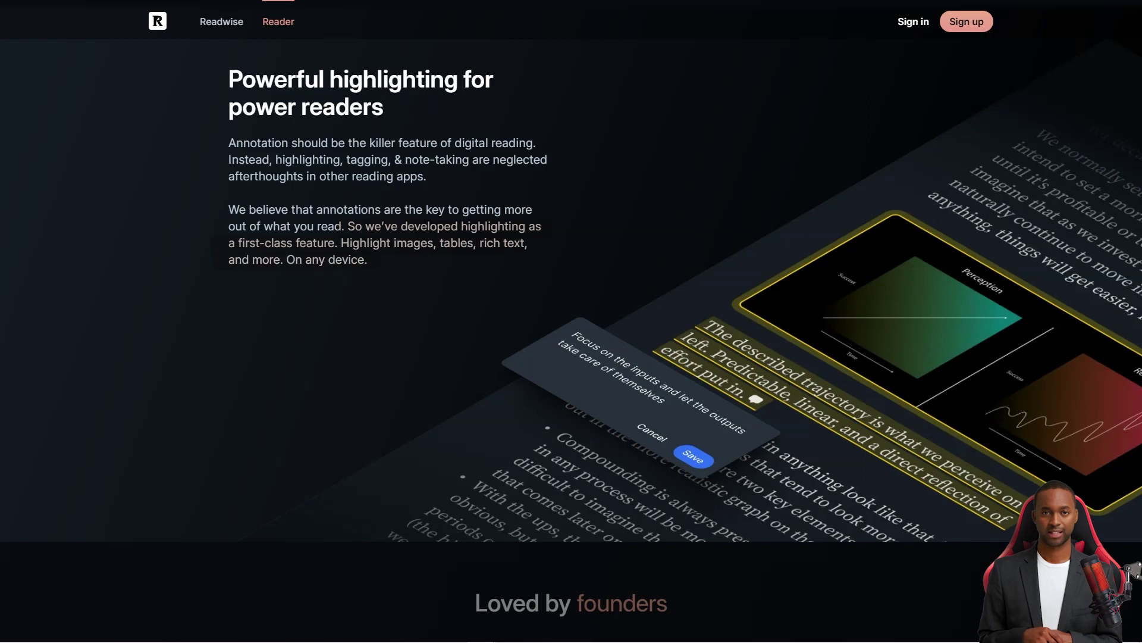
pyautogui.scroll(-5, 572, 321)
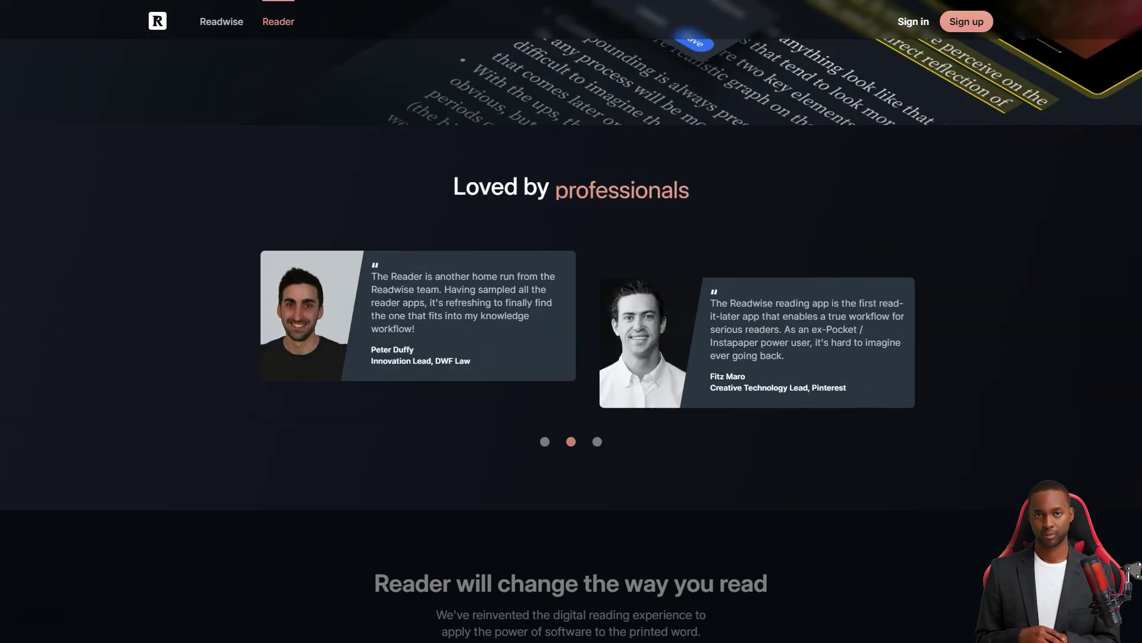
pyautogui.scroll(-5, 571, 322)
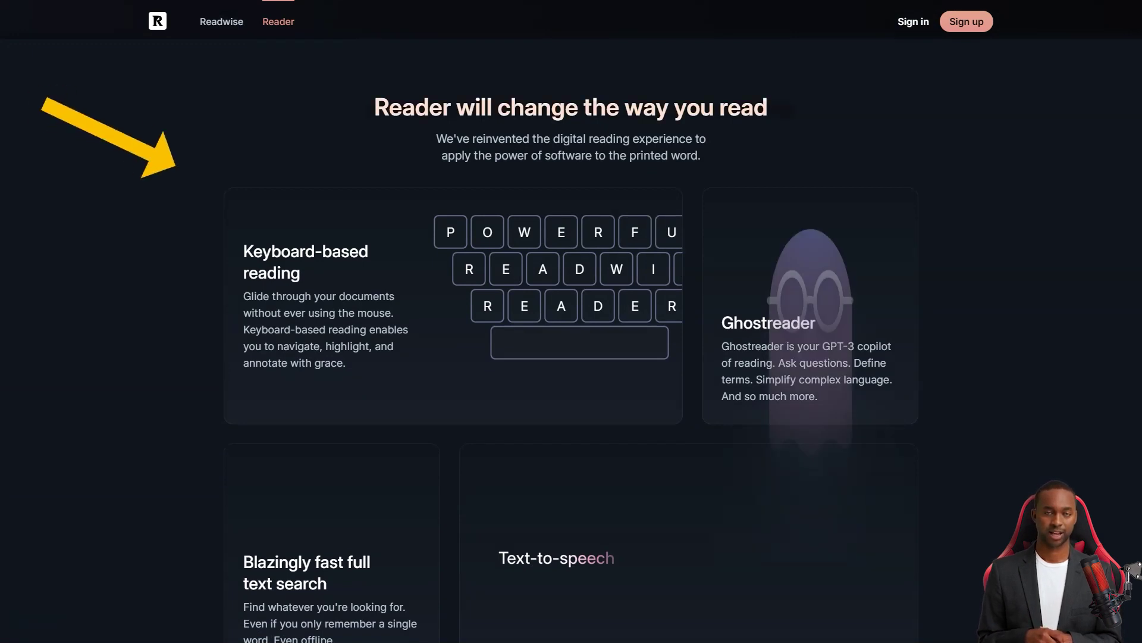
pyautogui.scroll(-4, 572, 321)
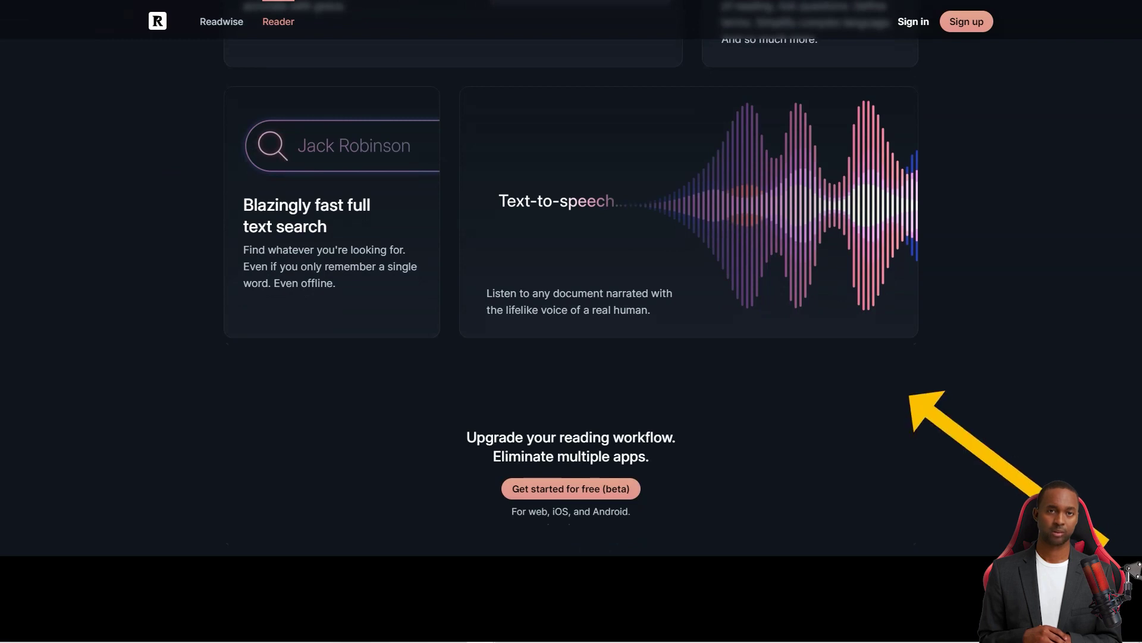
pyautogui.scroll(-5, 572, 322)
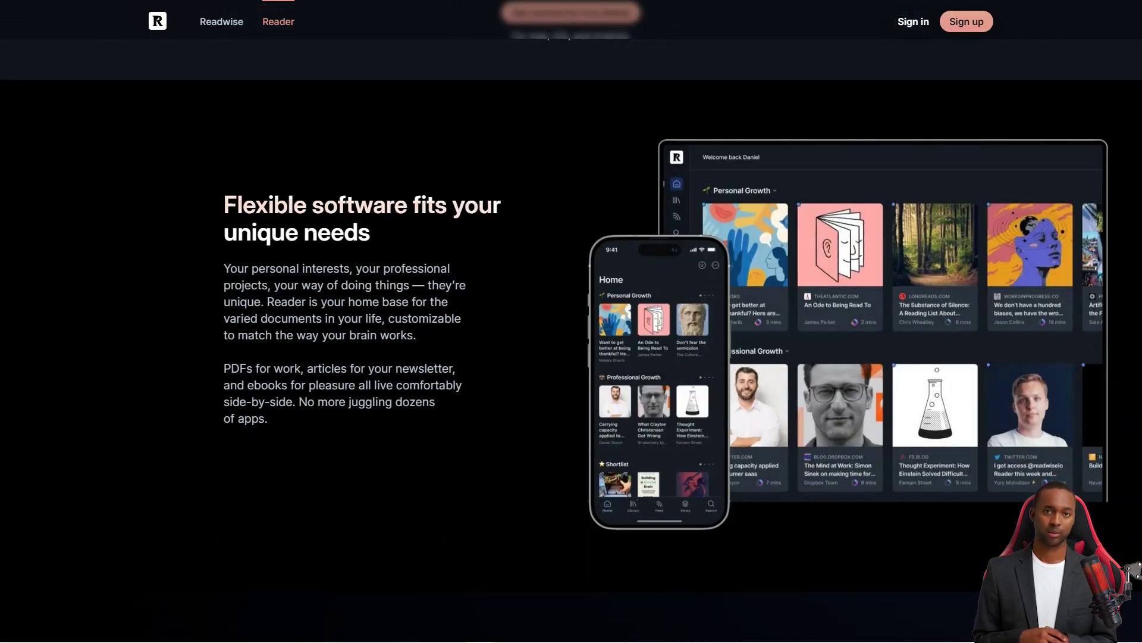
pyautogui.scroll(-6, 571, 321)
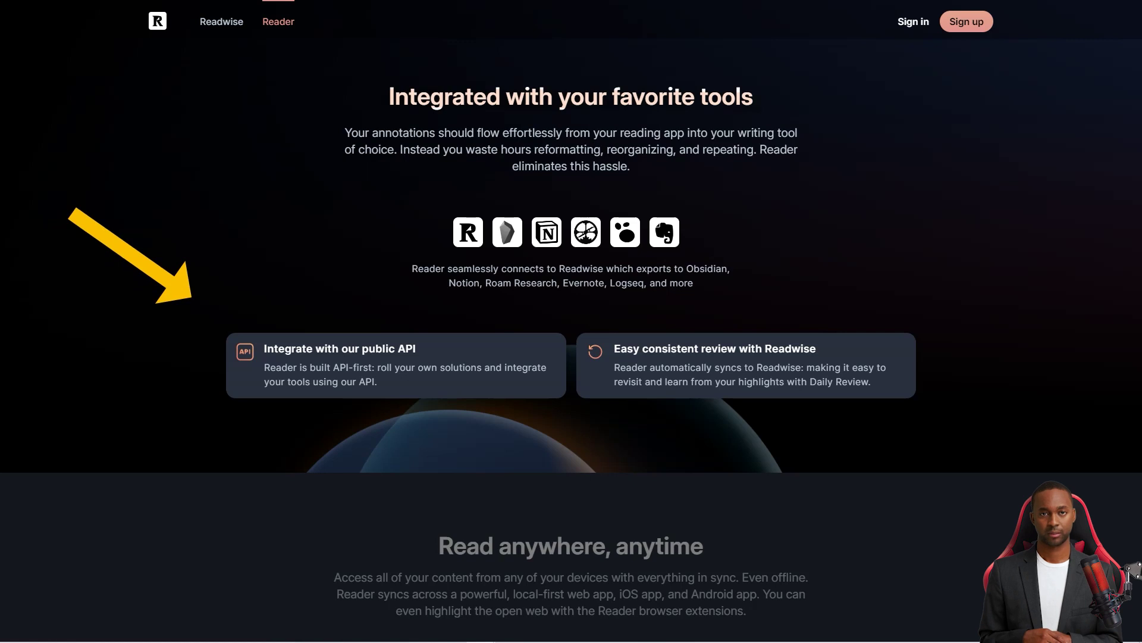
pyautogui.scroll(-3, 571, 322)
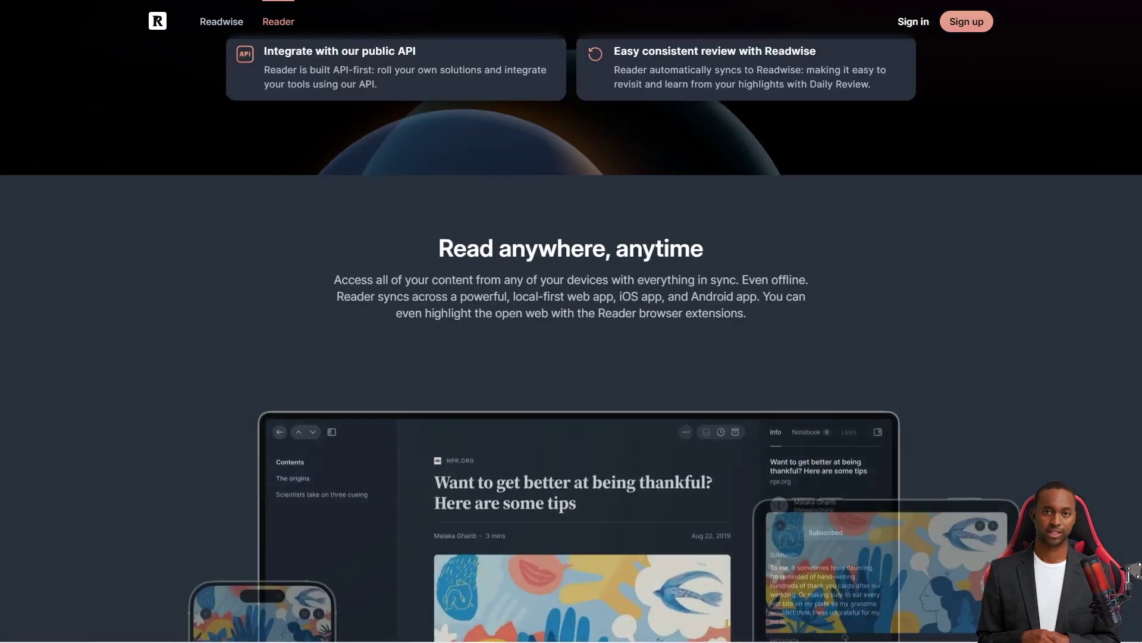
pyautogui.scroll(-1, 571, 321)
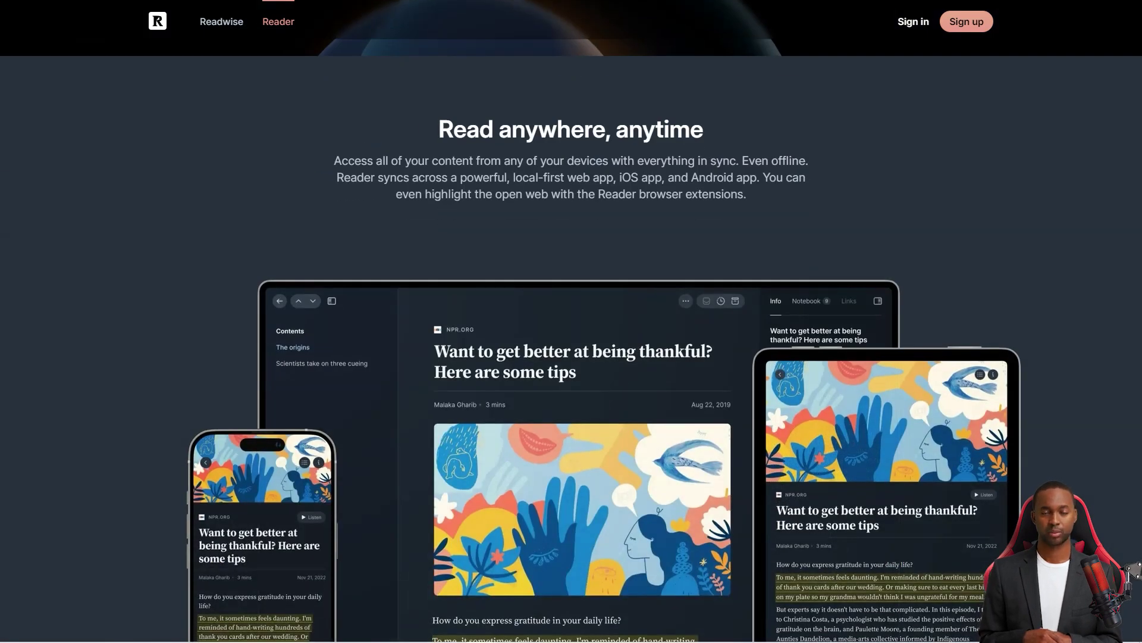
pyautogui.scroll(-1, 571, 321)
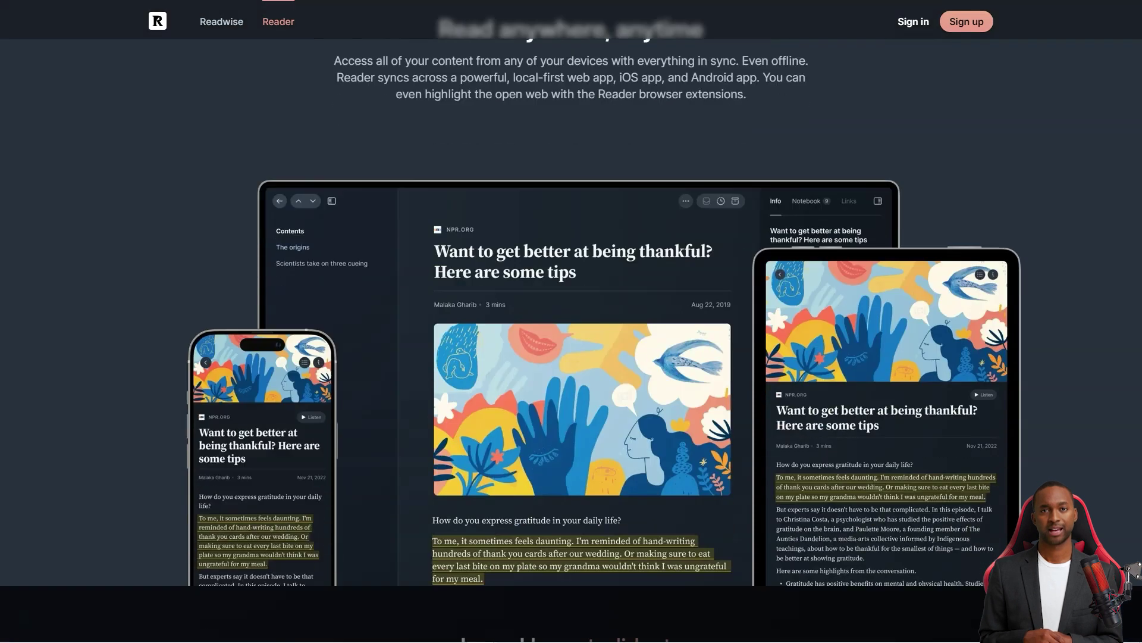
pyautogui.scroll(-4, 572, 321)
pyautogui.scroll(-2, 571, 321)
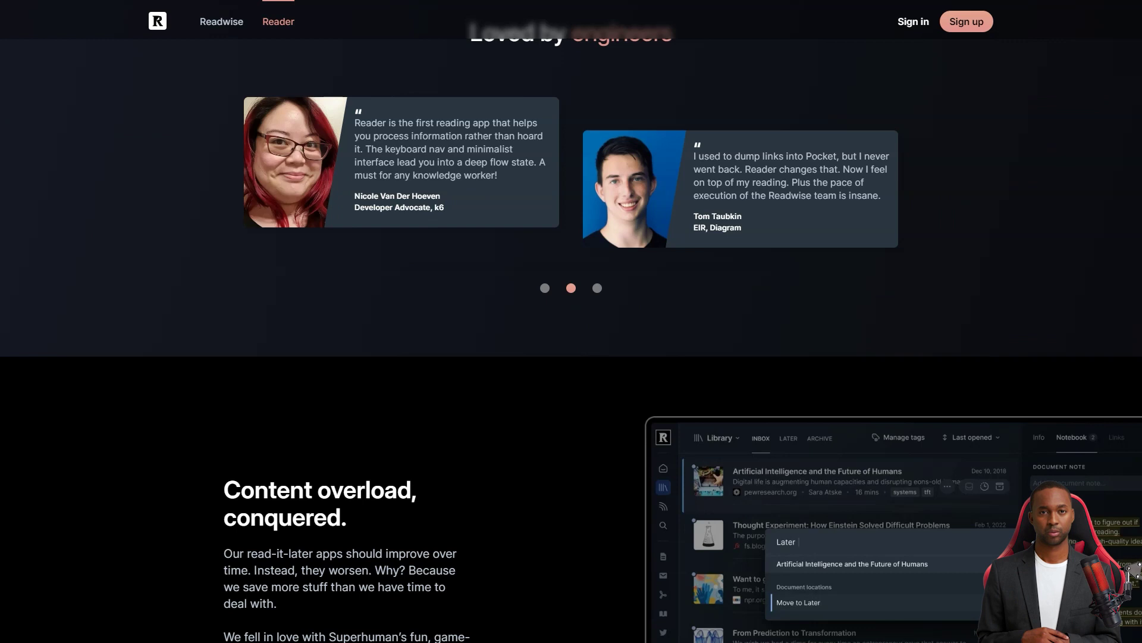
pyautogui.scroll(-2, 571, 321)
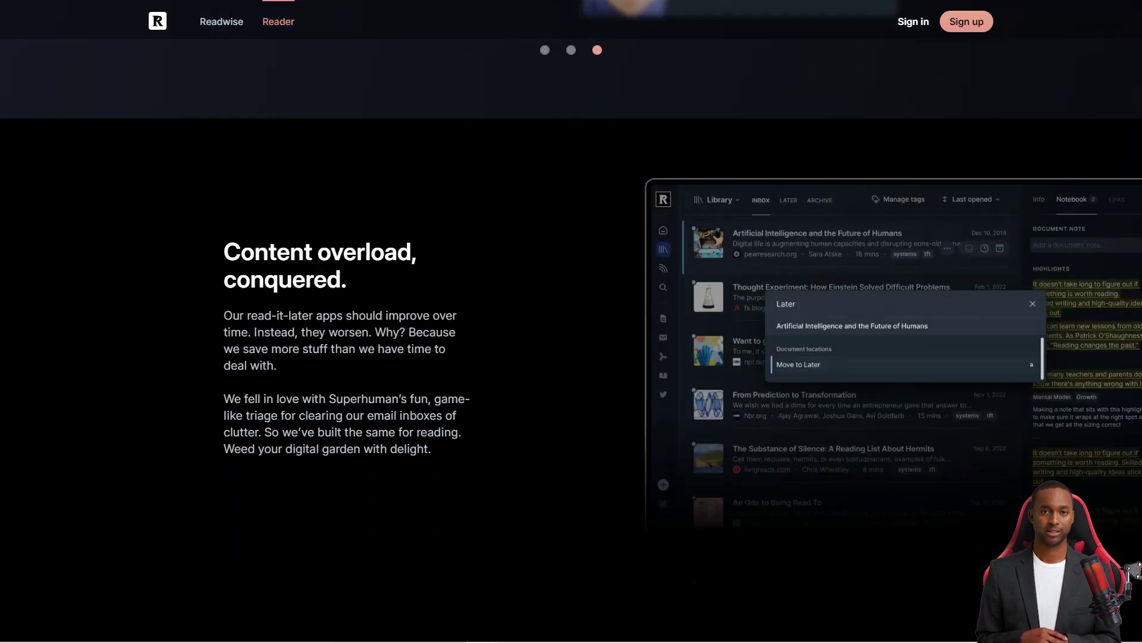
pyautogui.scroll(-4, 572, 322)
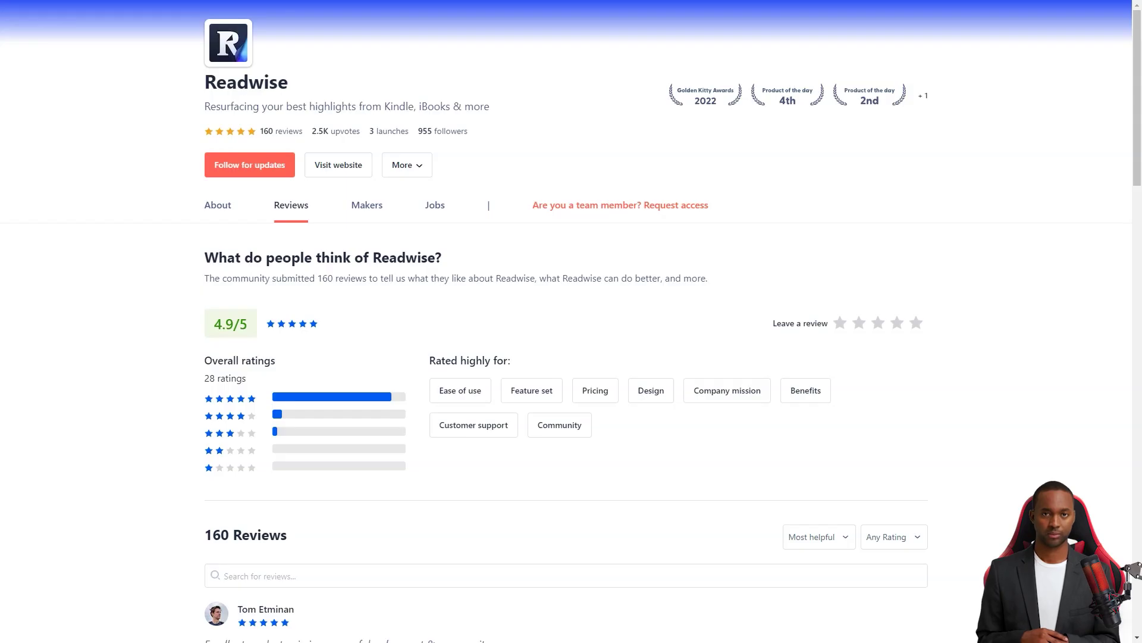
pyautogui.scroll(-1, 571, 322)
pyautogui.scroll(-2, 571, 322)
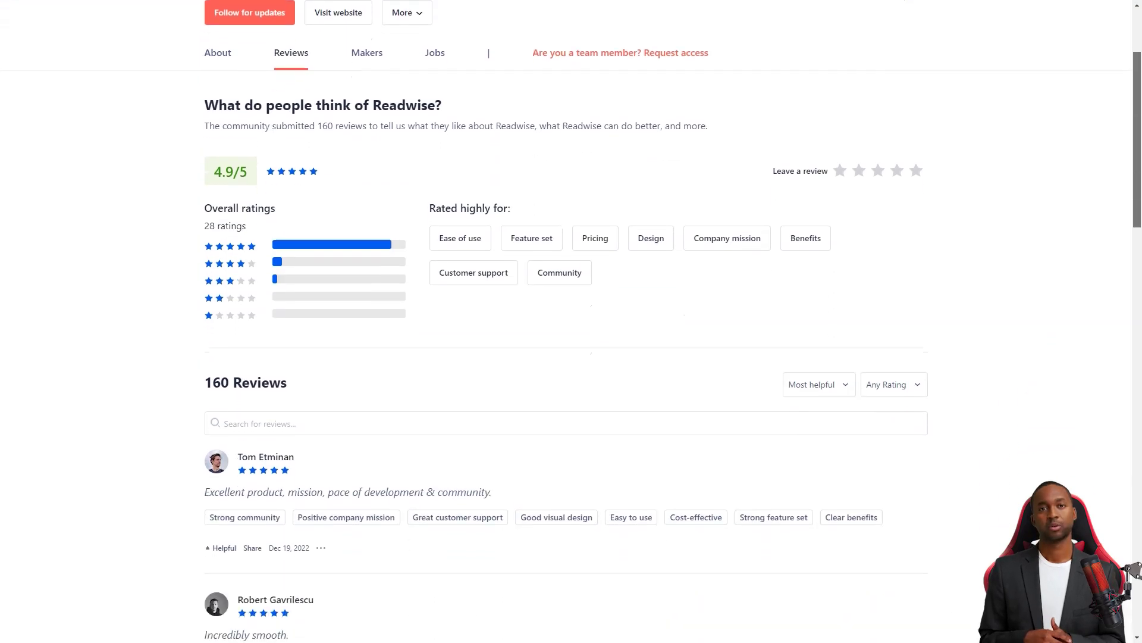
pyautogui.scroll(-2, 571, 321)
pyautogui.scroll(-2, 571, 322)
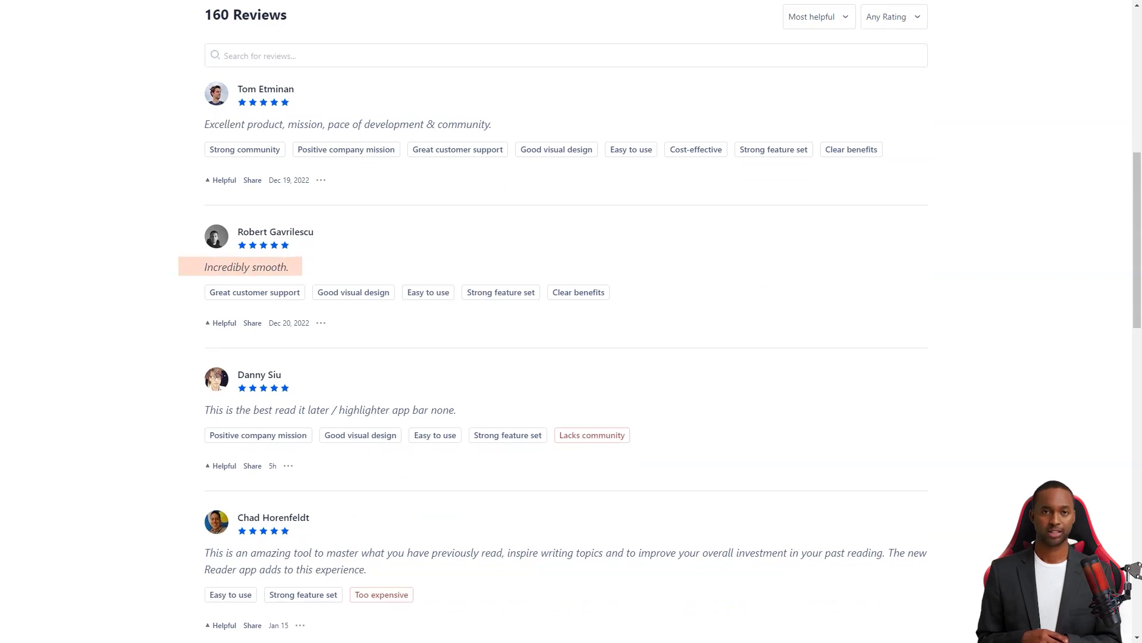
pyautogui.scroll(-1, 572, 322)
pyautogui.scroll(-3, 572, 322)
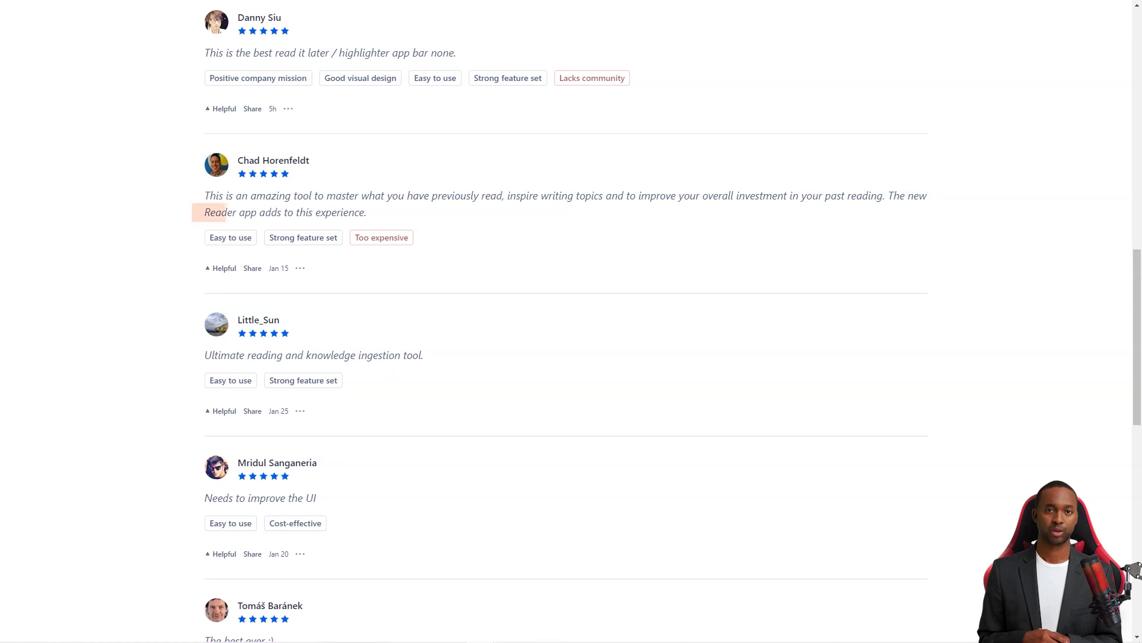
pyautogui.scroll(-4, 572, 321)
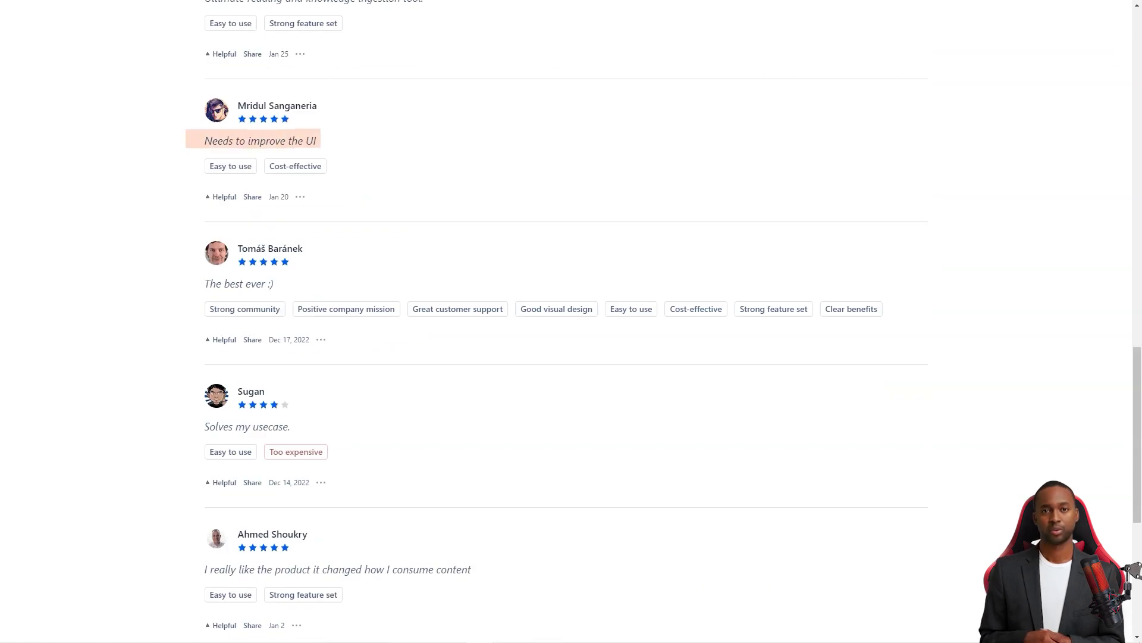
pyautogui.scroll(-1, 572, 321)
pyautogui.scroll(-3, 571, 321)
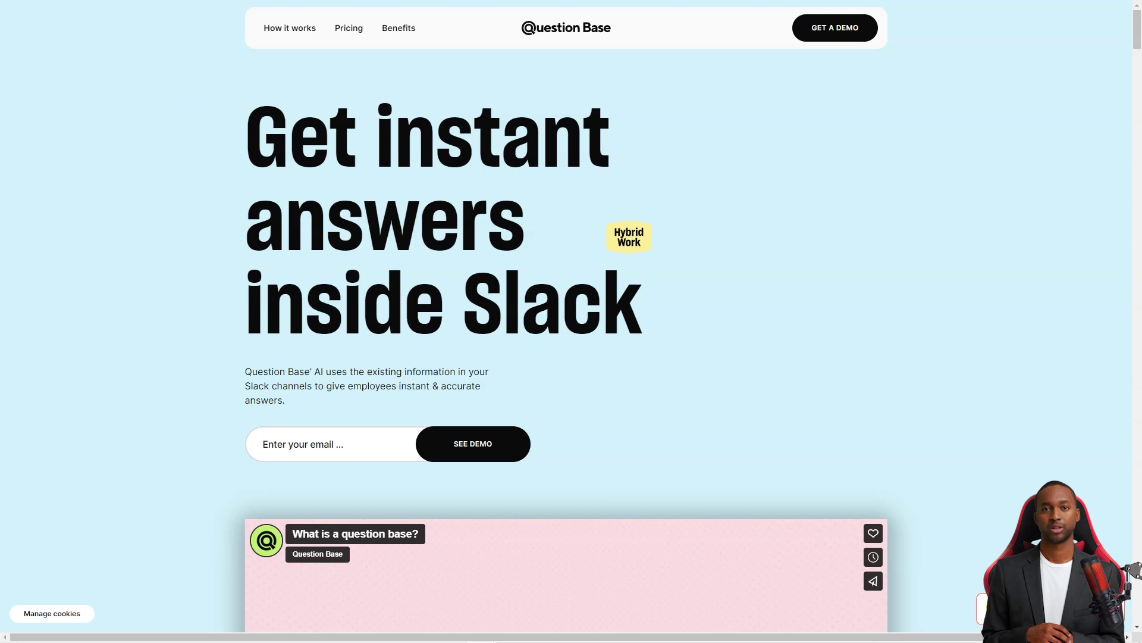
pyautogui.scroll(-4, 572, 321)
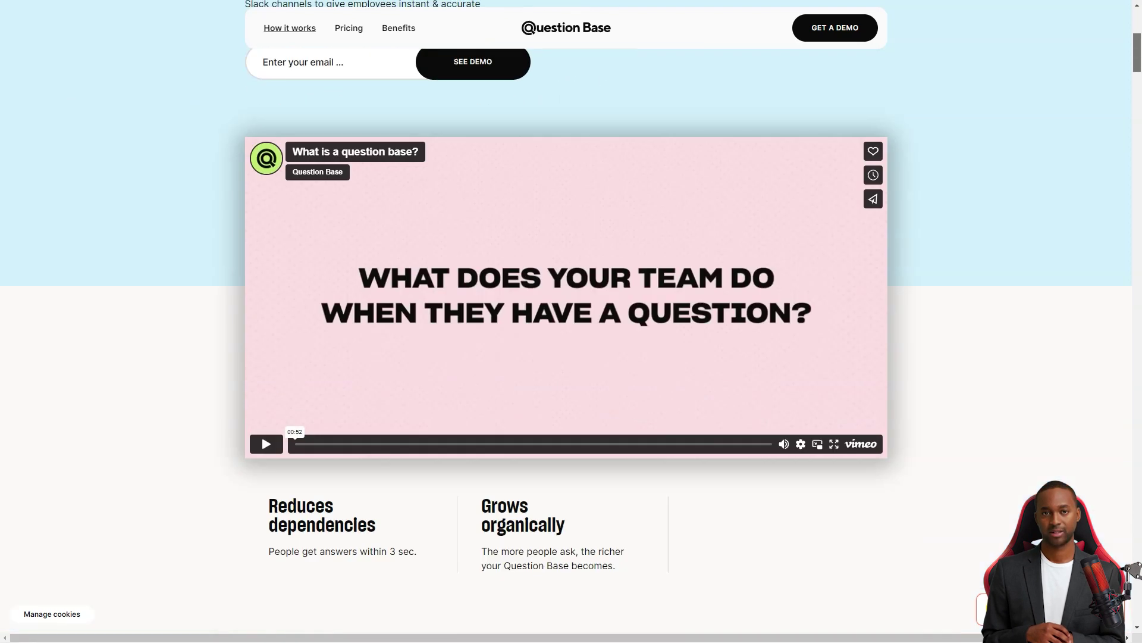
pyautogui.scroll(-3, 571, 321)
pyautogui.scroll(-2, 571, 322)
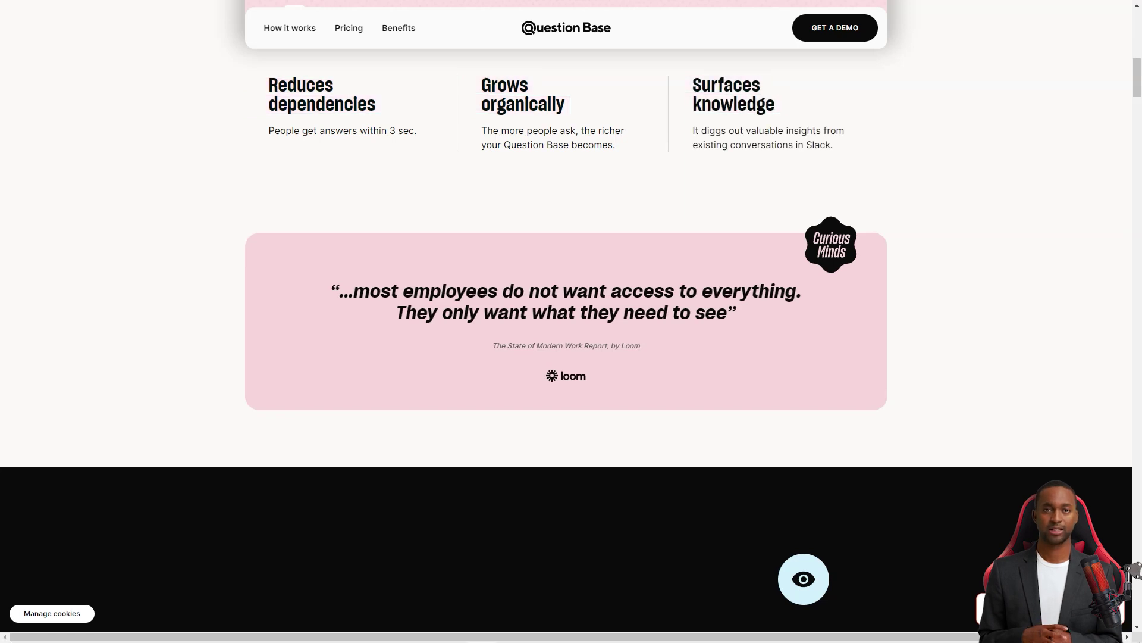
pyautogui.scroll(-1, 572, 321)
pyautogui.scroll(-3, 571, 321)
pyautogui.scroll(-1, 572, 322)
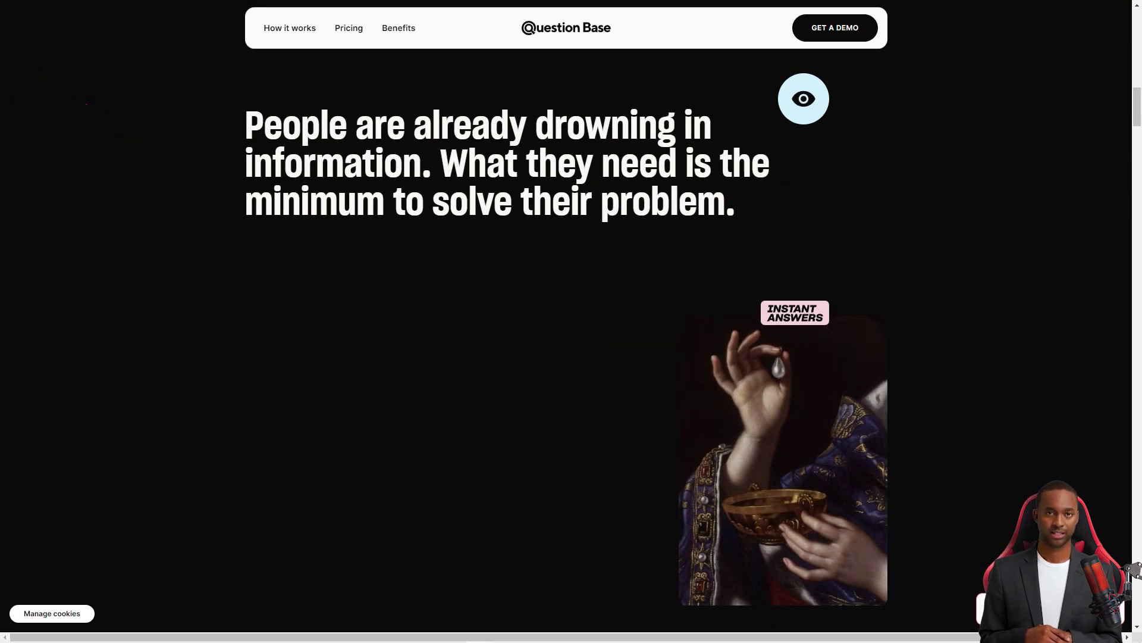
pyautogui.scroll(-1, 571, 322)
pyautogui.scroll(-2, 571, 322)
pyautogui.scroll(-2, 572, 322)
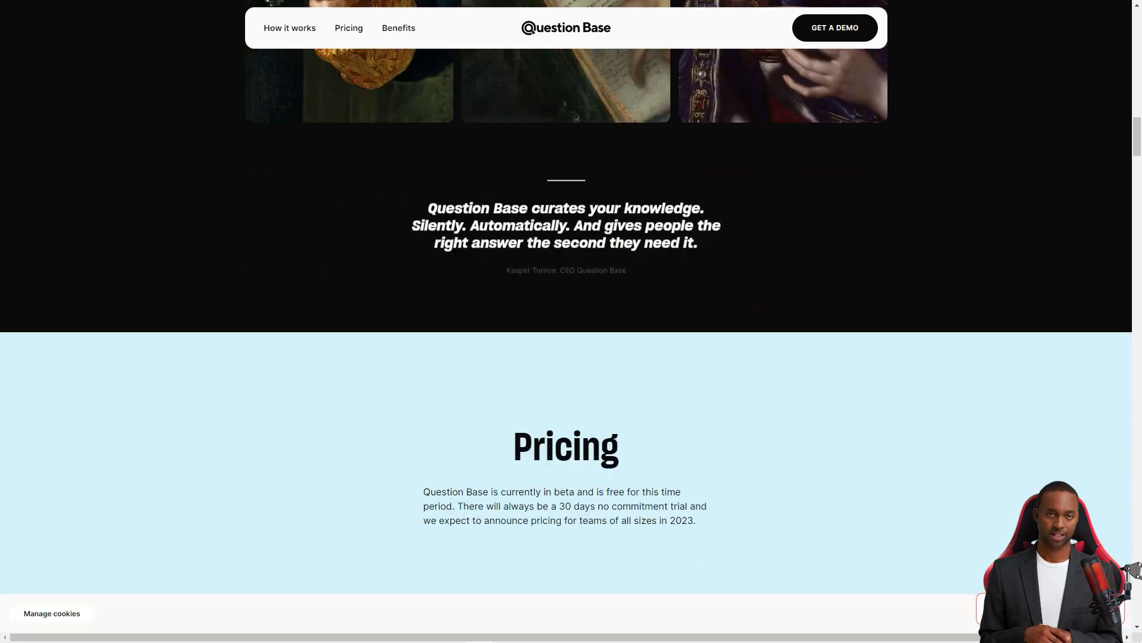
pyautogui.scroll(-2, 571, 322)
pyautogui.scroll(-1, 572, 322)
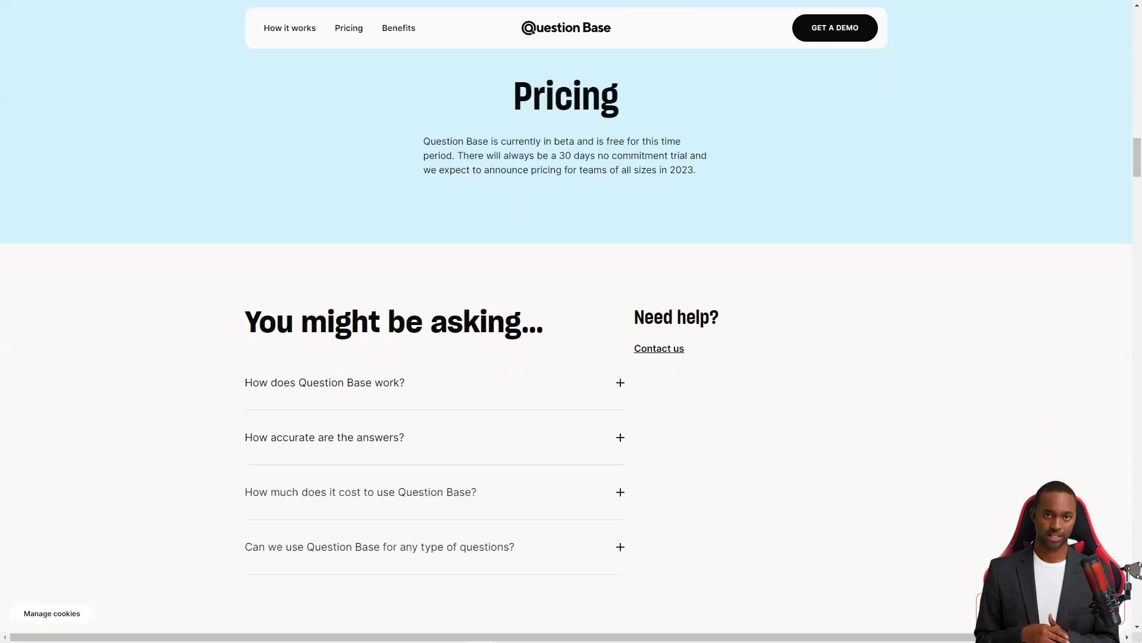
pyautogui.scroll(-1, 571, 321)
pyautogui.scroll(-2, 571, 321)
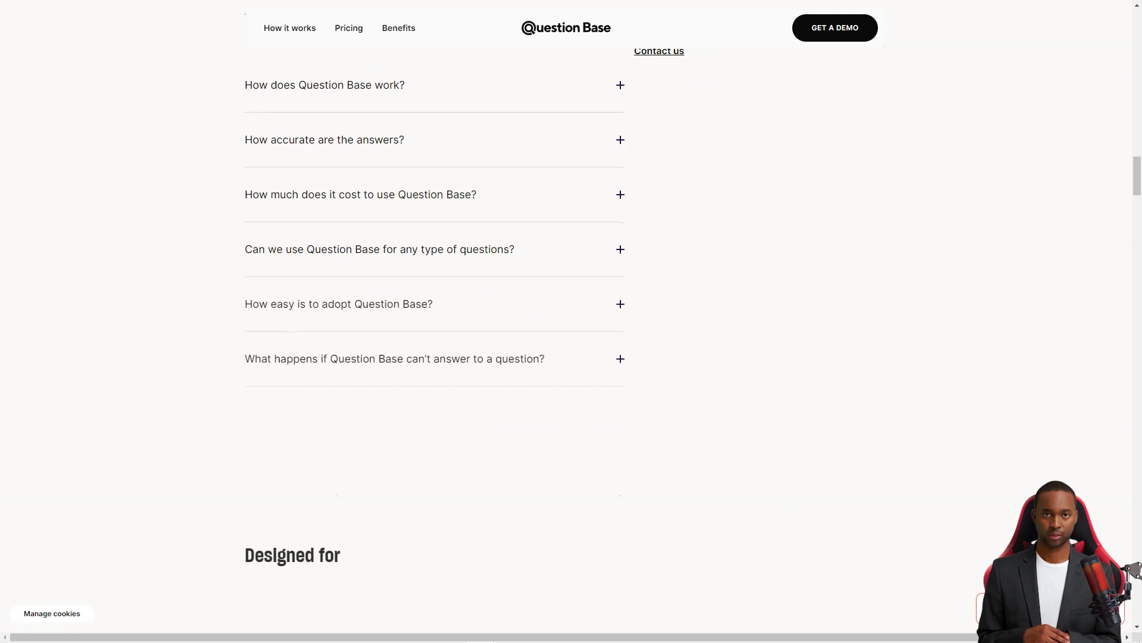
pyautogui.scroll(-2, 572, 322)
pyautogui.scroll(-2, 572, 322)
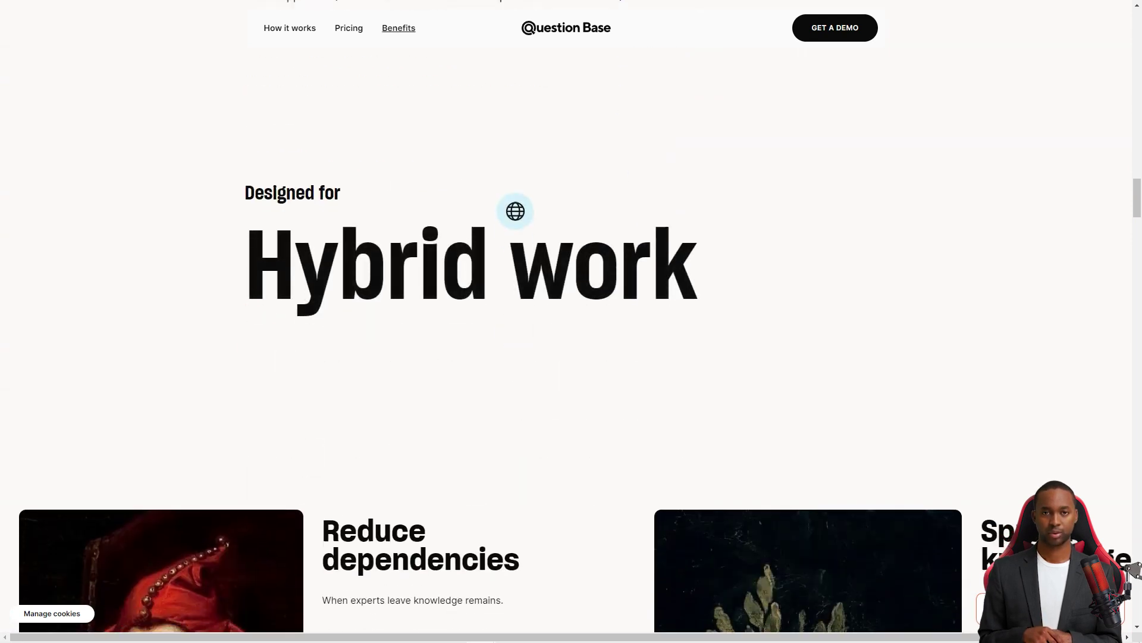
pyautogui.scroll(-2, 571, 322)
pyautogui.scroll(-2, 572, 357)
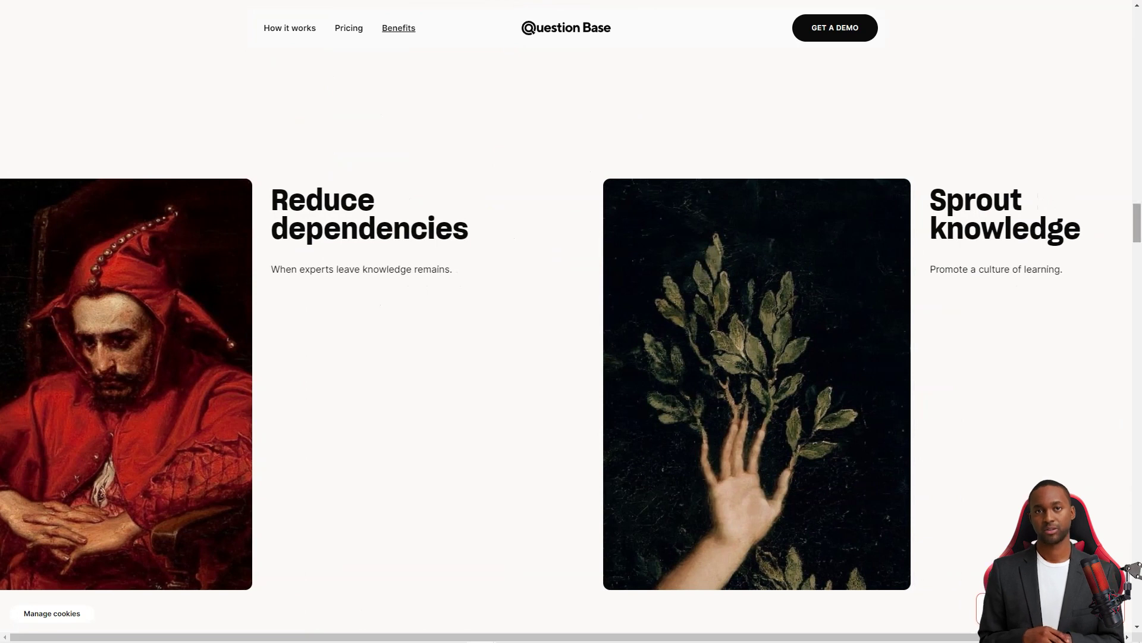
pyautogui.scroll(-1, 571, 357)
pyautogui.scroll(-2, 572, 357)
pyautogui.scroll(-2, 571, 357)
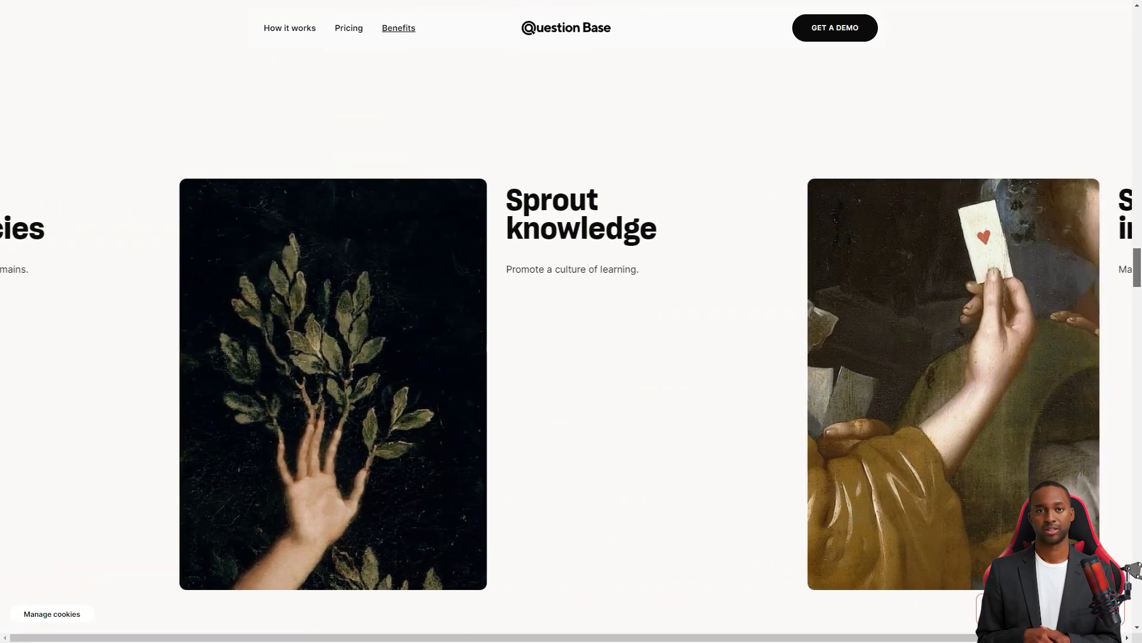
pyautogui.scroll(-2, 572, 358)
pyautogui.scroll(-2, 571, 357)
pyautogui.scroll(-2, 571, 357)
pyautogui.scroll(-2, 571, 357)
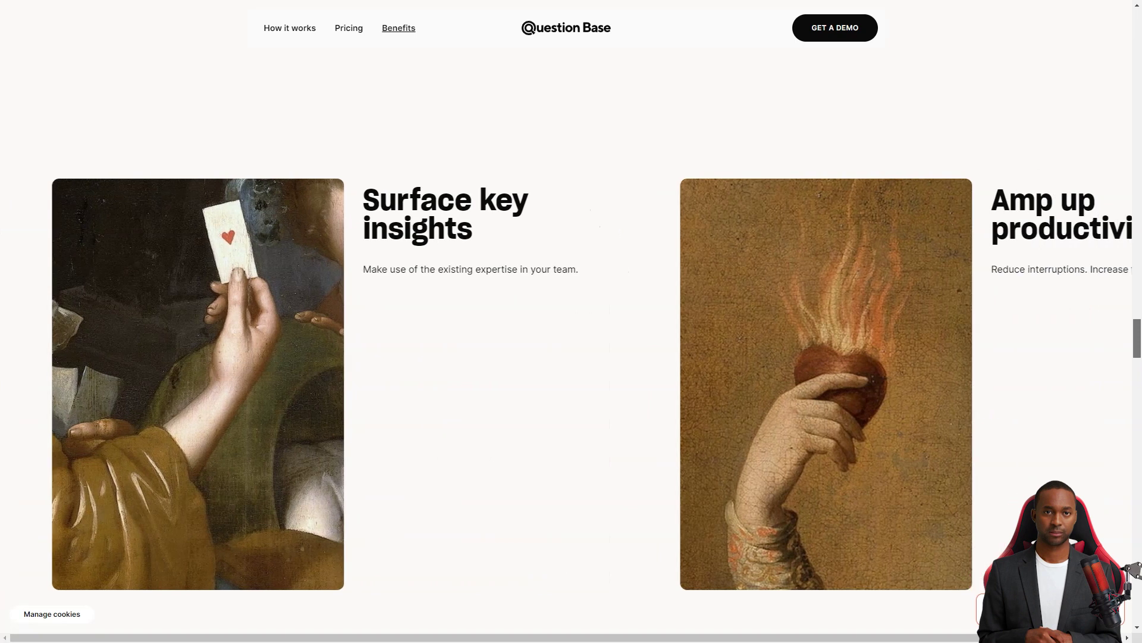
pyautogui.scroll(-2, 572, 357)
pyautogui.scroll(-2, 571, 358)
pyautogui.scroll(-2, 571, 358)
pyautogui.scroll(-2, 571, 357)
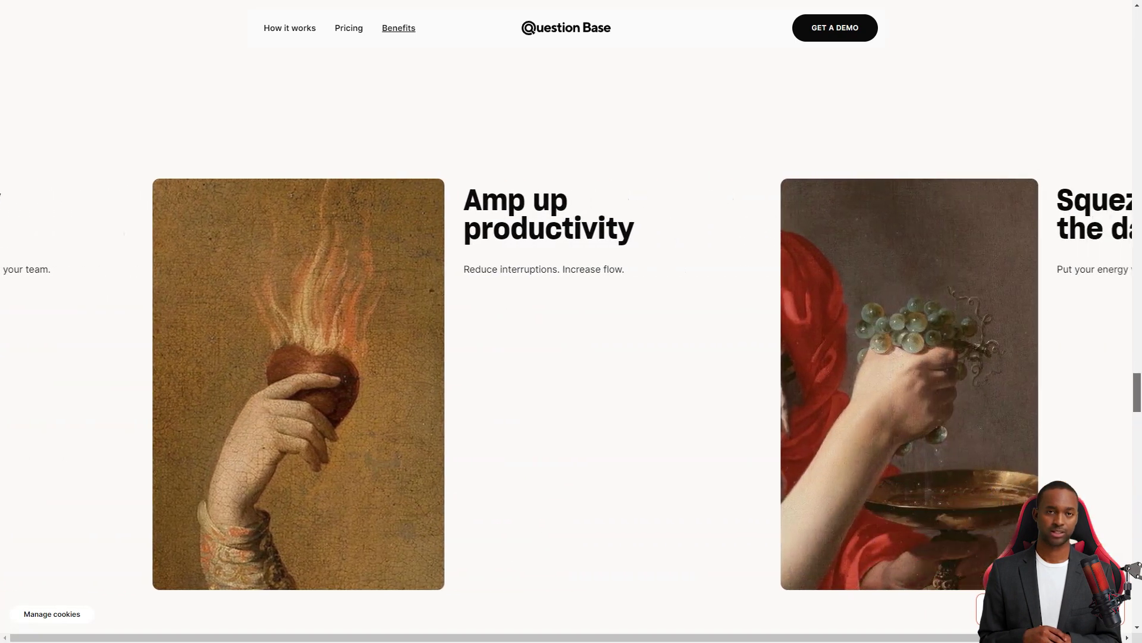
pyautogui.scroll(-2, 571, 357)
pyautogui.scroll(-1, 572, 357)
pyautogui.scroll(-2, 571, 357)
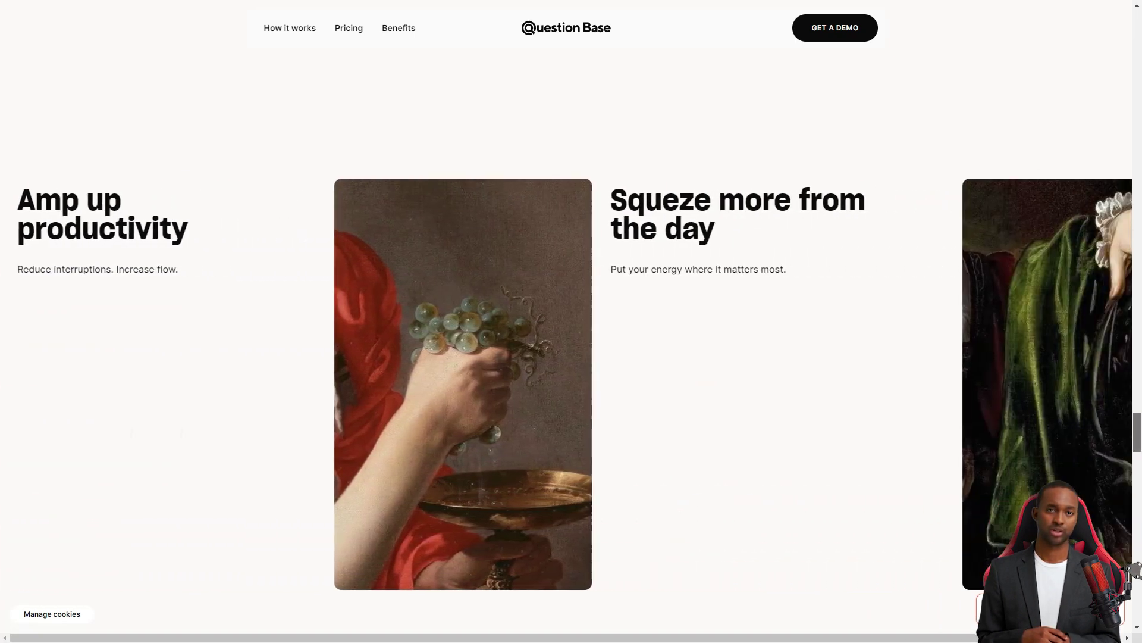
pyautogui.scroll(-2, 572, 357)
pyautogui.scroll(-2, 571, 358)
pyautogui.scroll(-2, 571, 357)
pyautogui.scroll(-1, 571, 358)
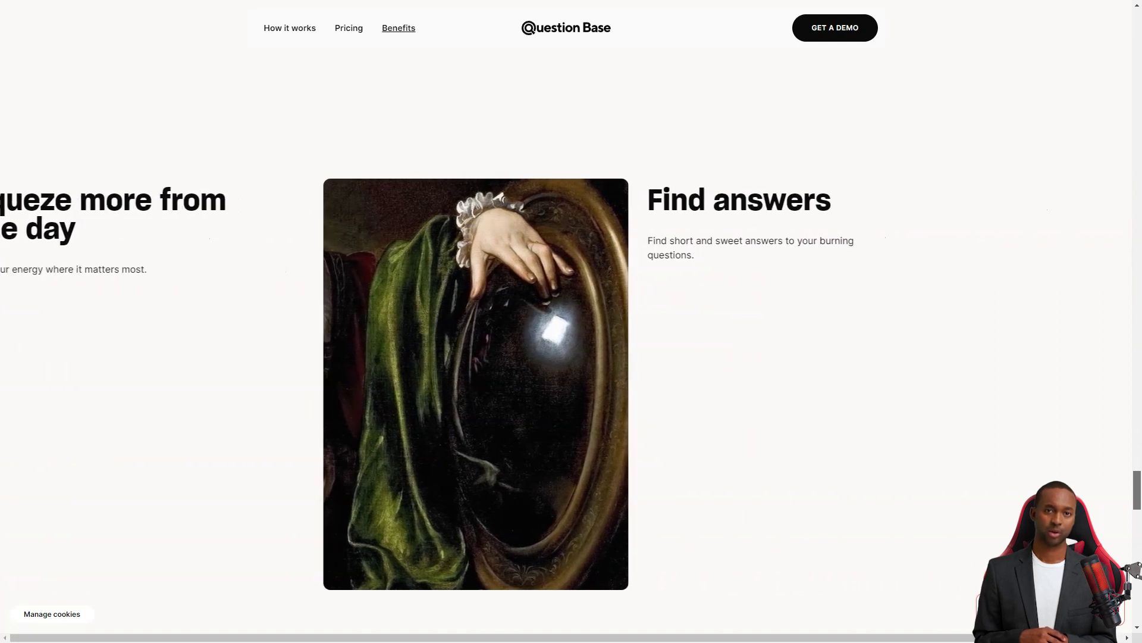
pyautogui.scroll(-2, 571, 357)
pyautogui.scroll(-2, 1132, 572)
pyautogui.scroll(-1, 1132, 571)
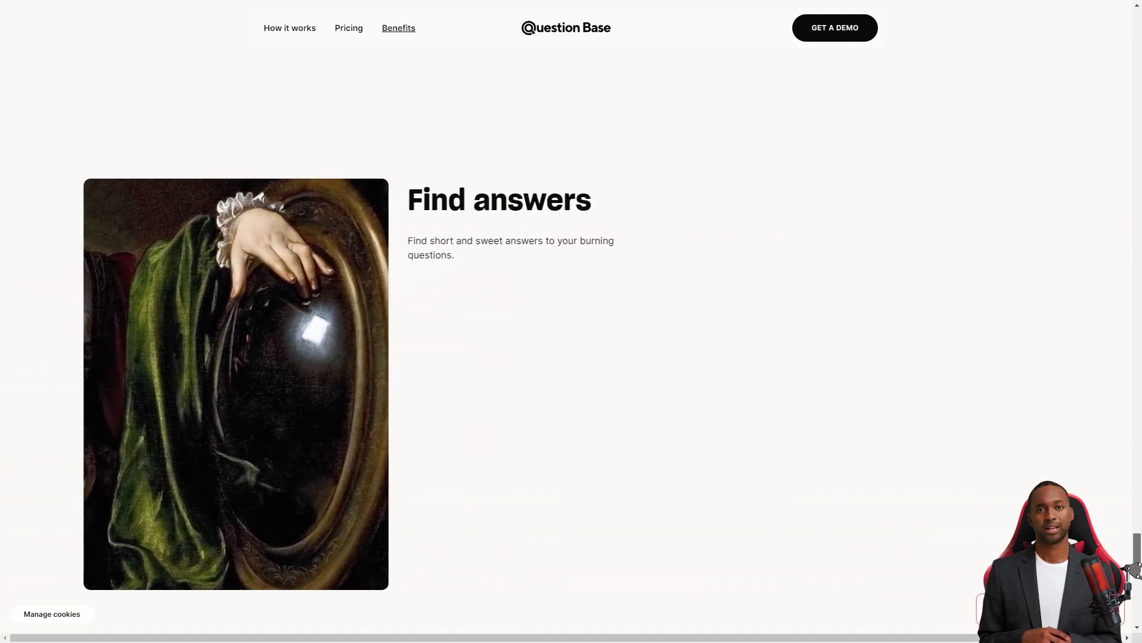
pyautogui.scroll(-1, 1134, 568)
pyautogui.scroll(-1, 1131, 571)
pyautogui.scroll(-2, 1132, 572)
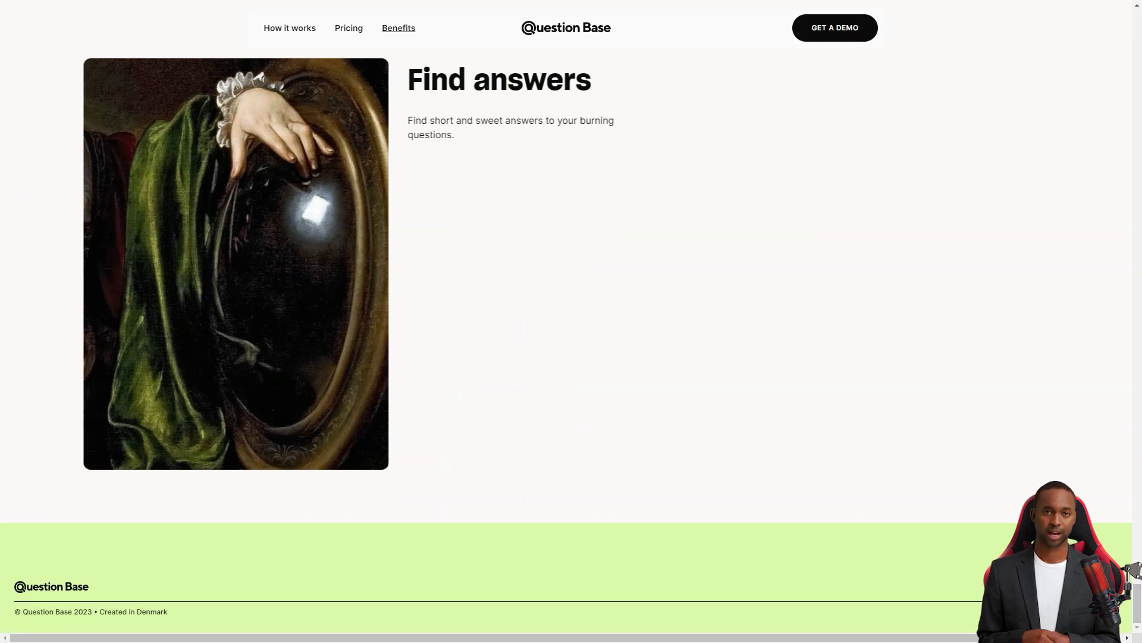
pyautogui.moveTo(1137, 603); pyautogui.dragTo(1138, 61)
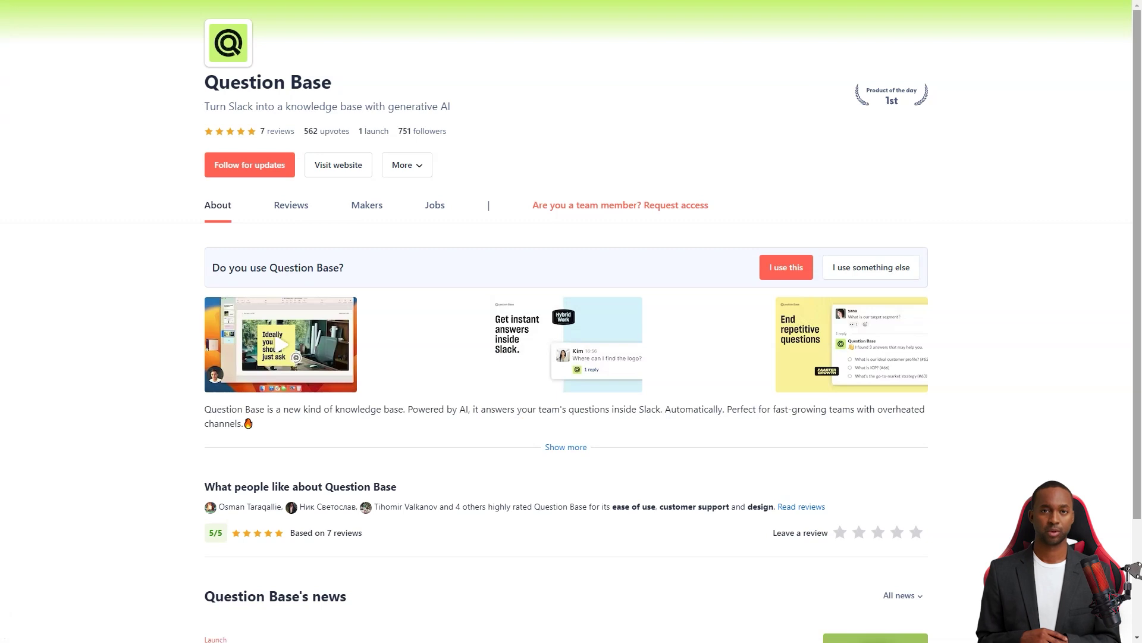
pyautogui.scroll(-2, 571, 357)
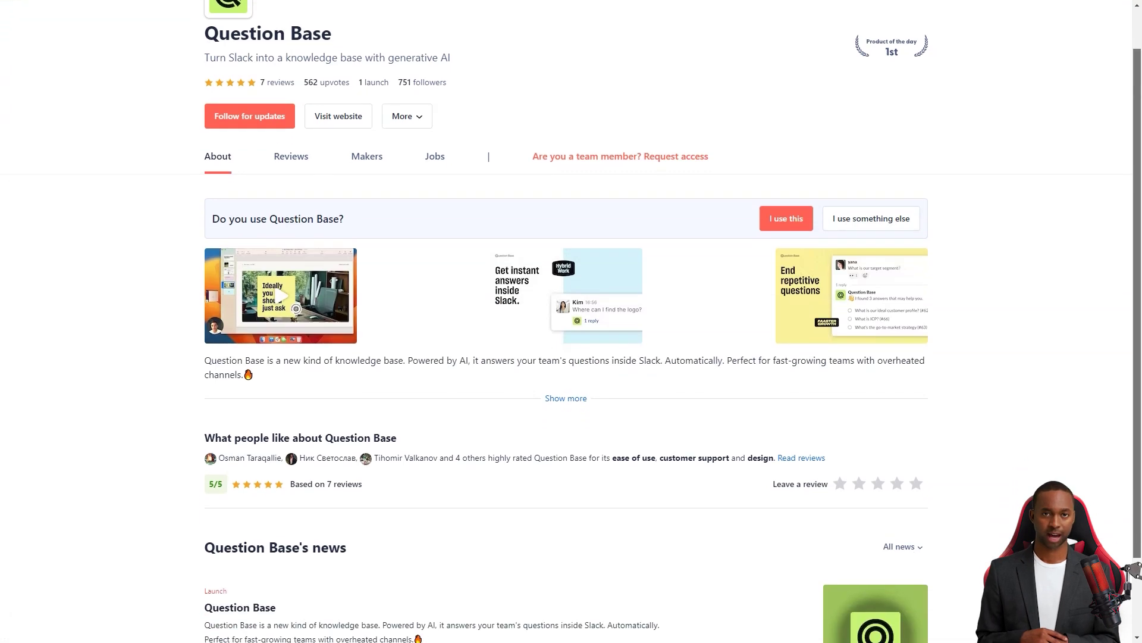
pyautogui.scroll(-2, 572, 357)
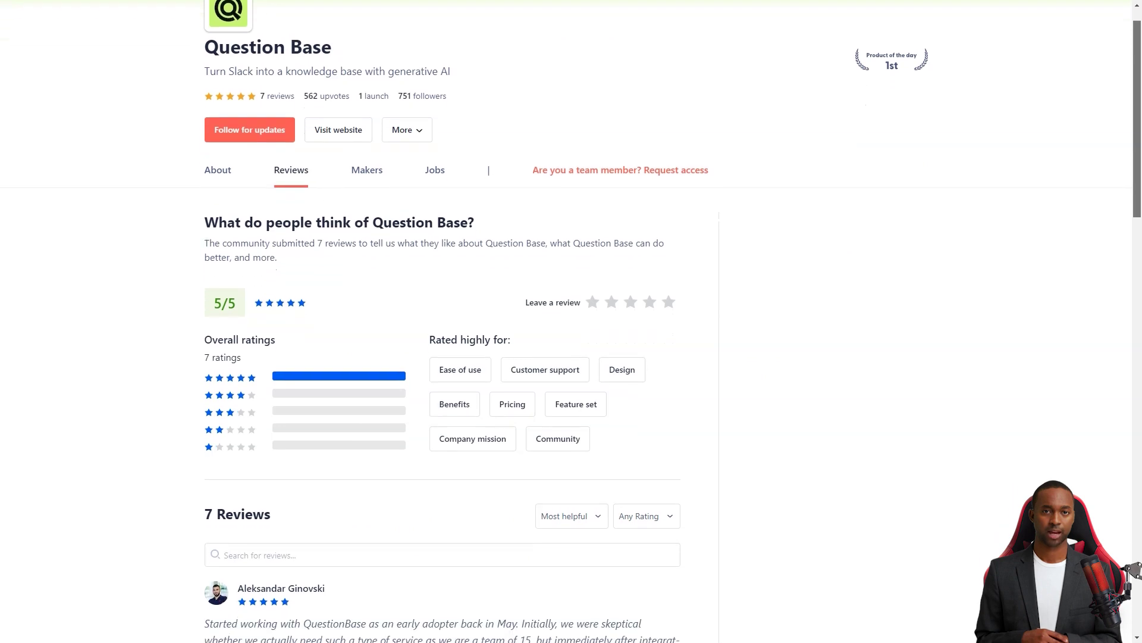
pyautogui.scroll(-1, 572, 321)
pyautogui.scroll(-1, 572, 321)
pyautogui.scroll(-1, 571, 322)
pyautogui.scroll(-2, 571, 321)
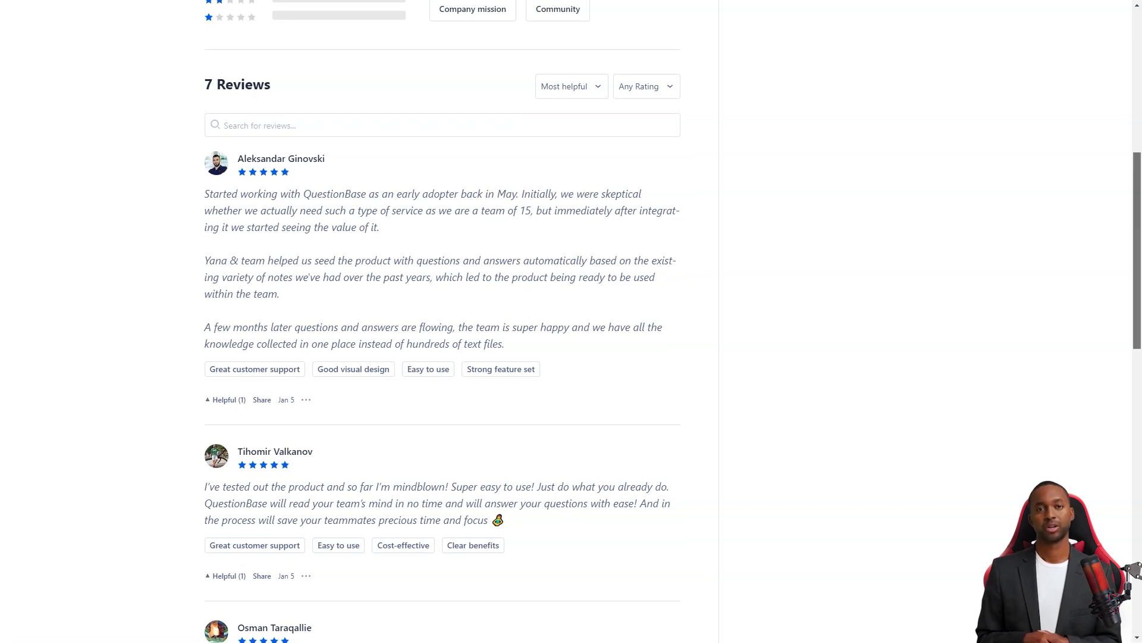
pyautogui.scroll(-2, 442, 322)
pyautogui.scroll(-1, 442, 322)
pyautogui.scroll(-1, 442, 321)
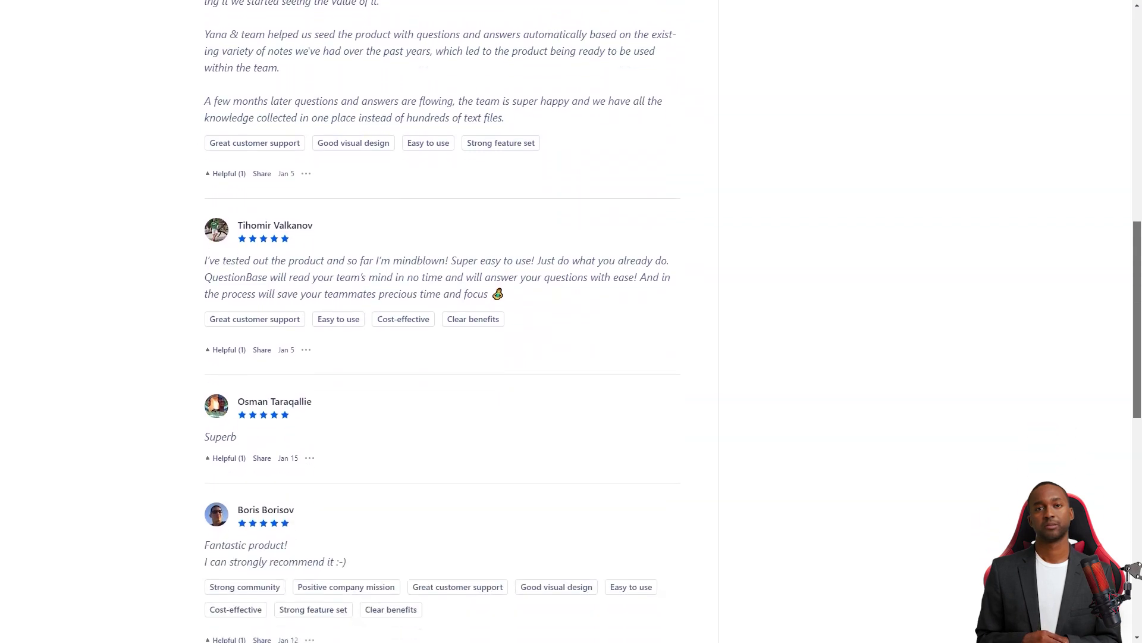
pyautogui.scroll(-1, 442, 321)
pyautogui.scroll(-1, 442, 322)
pyautogui.scroll(-1, 442, 322)
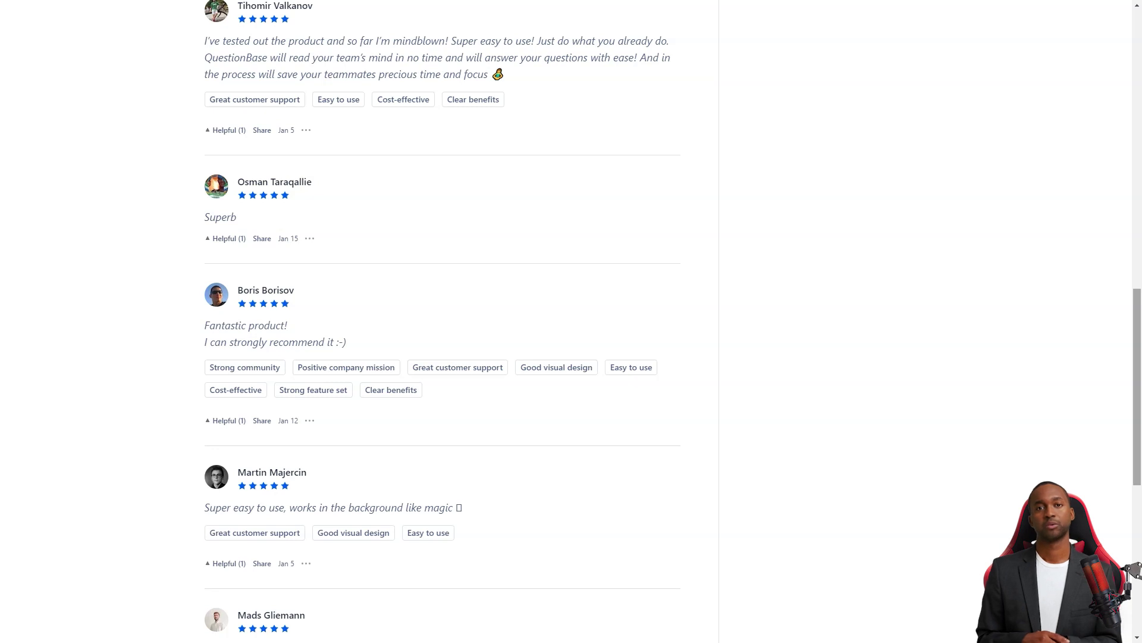
pyautogui.scroll(-1, 571, 321)
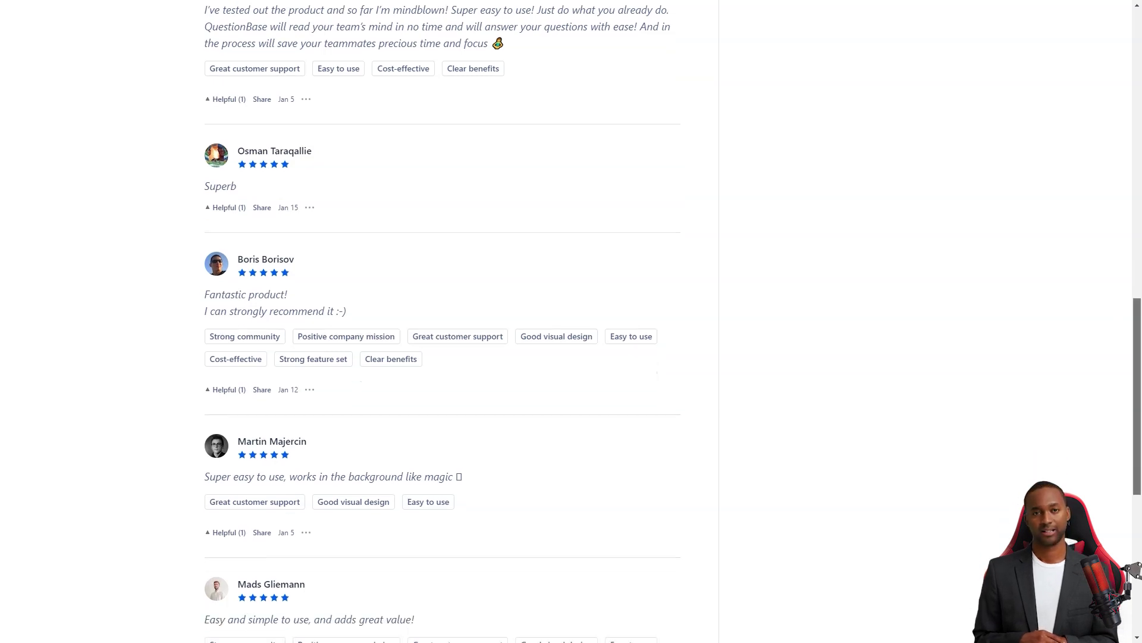
pyautogui.scroll(-2, 571, 321)
pyautogui.scroll(-2, 571, 321)
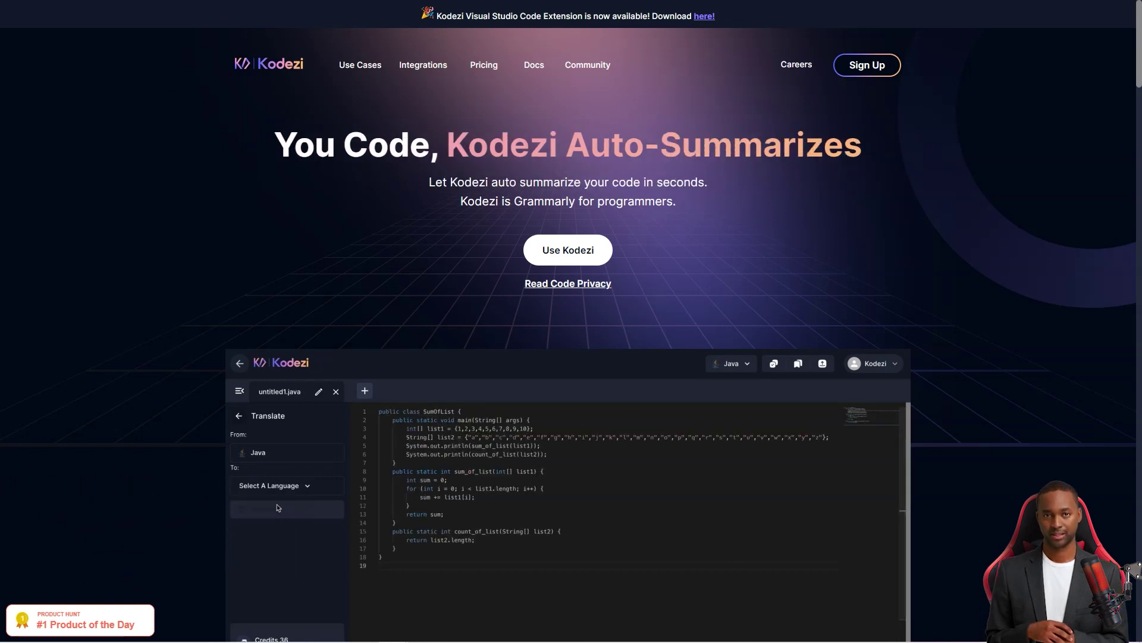
pyautogui.scroll(-2, 279, 514)
pyautogui.scroll(-6, 279, 514)
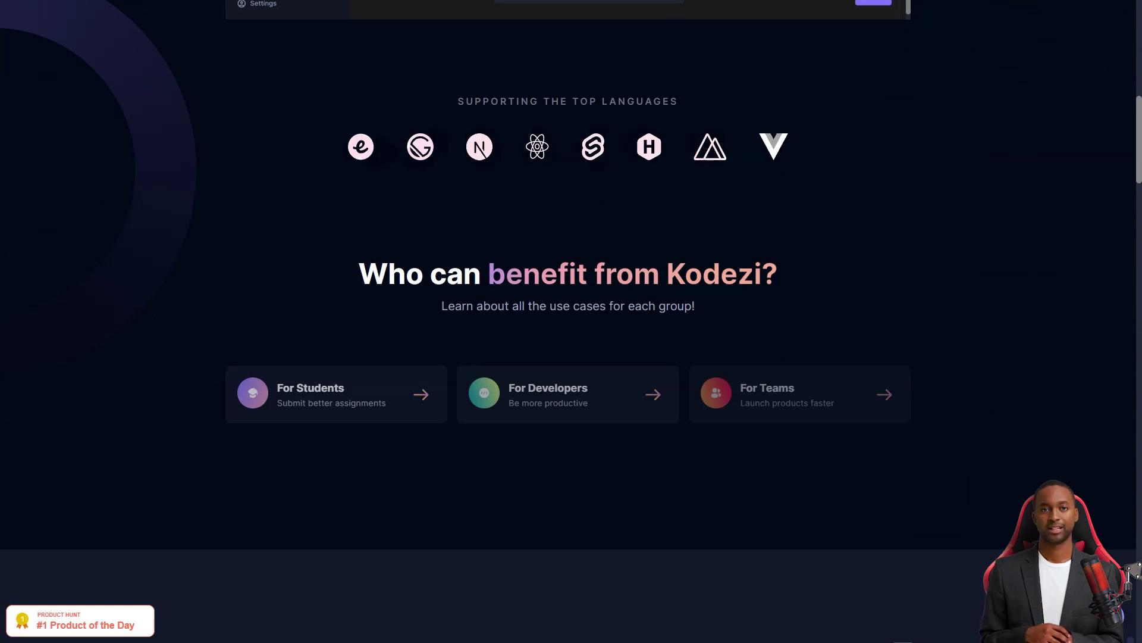
pyautogui.scroll(-2, 571, 321)
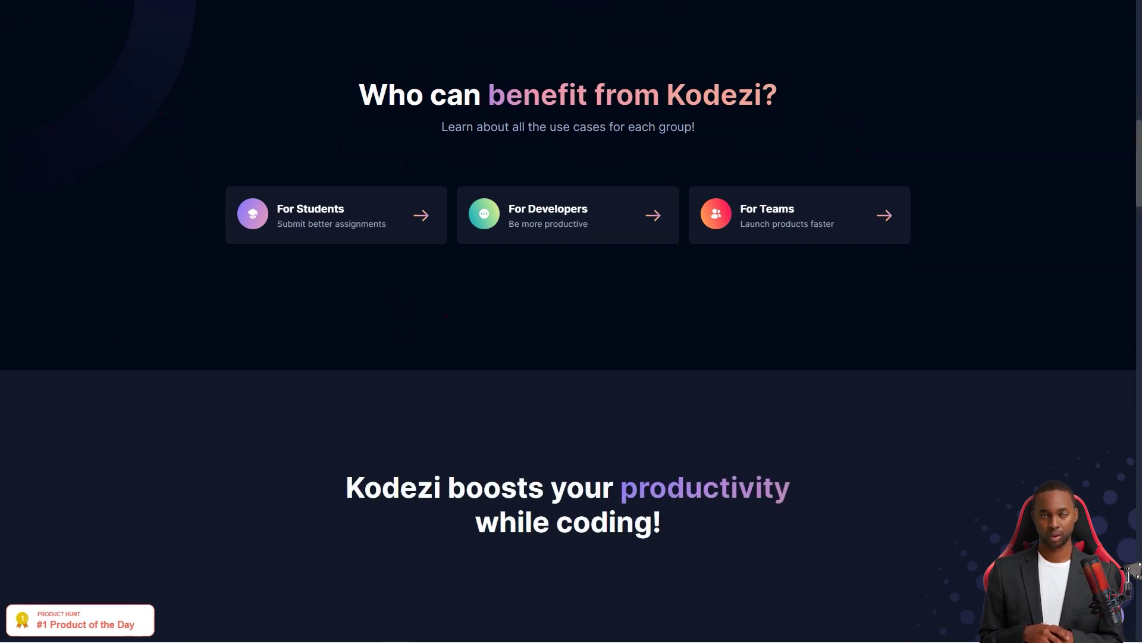
pyautogui.scroll(-5, 571, 322)
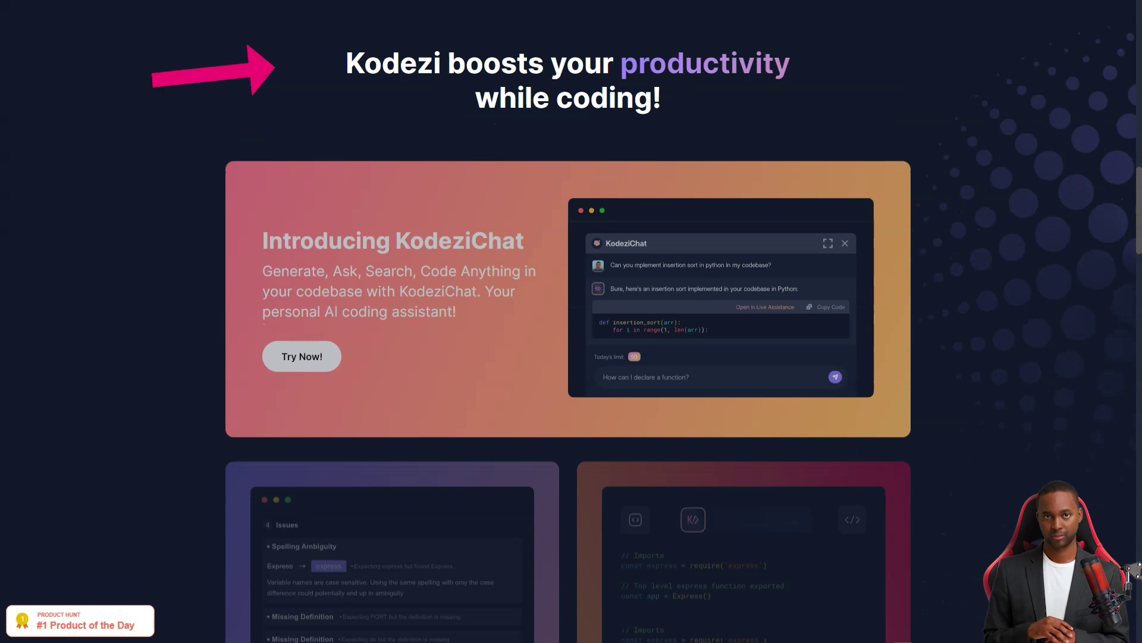
pyautogui.scroll(-3, 571, 321)
pyautogui.scroll(-3, 572, 321)
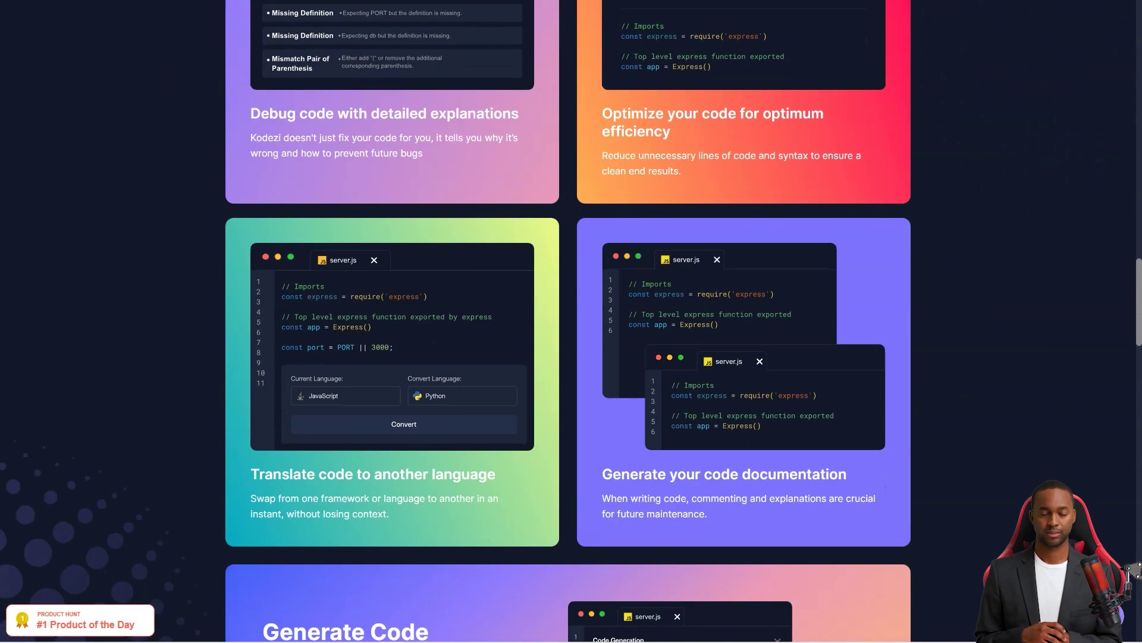
pyautogui.scroll(-3, 571, 322)
pyautogui.scroll(-3, 571, 321)
pyautogui.scroll(-3, 572, 321)
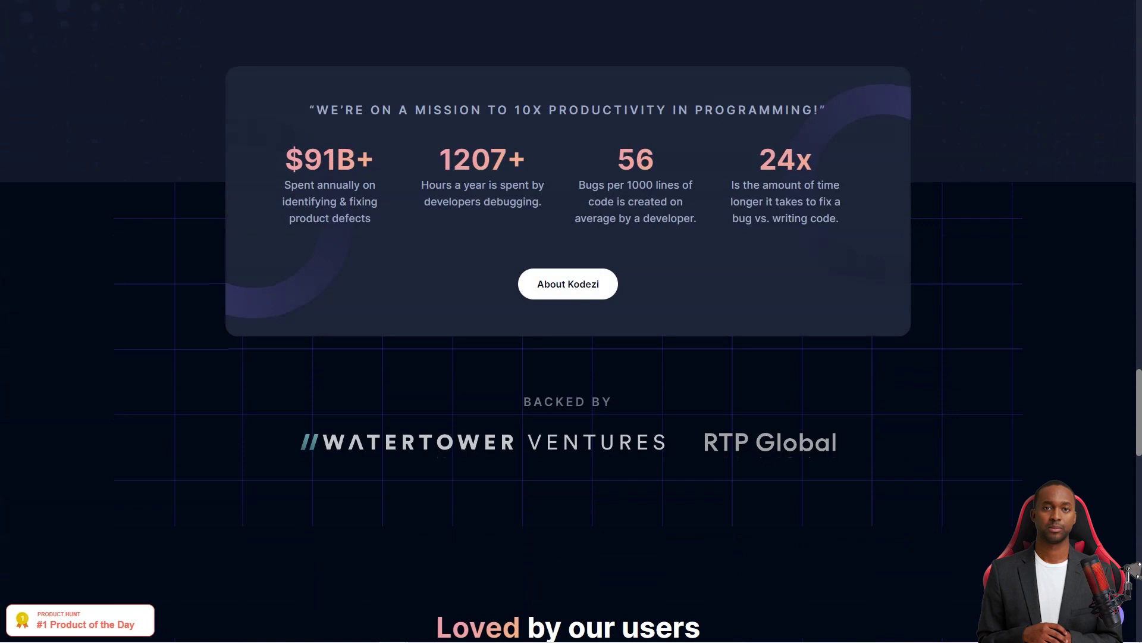
pyautogui.scroll(-5, 572, 321)
pyautogui.scroll(-5, 572, 322)
pyautogui.scroll(-3, 572, 322)
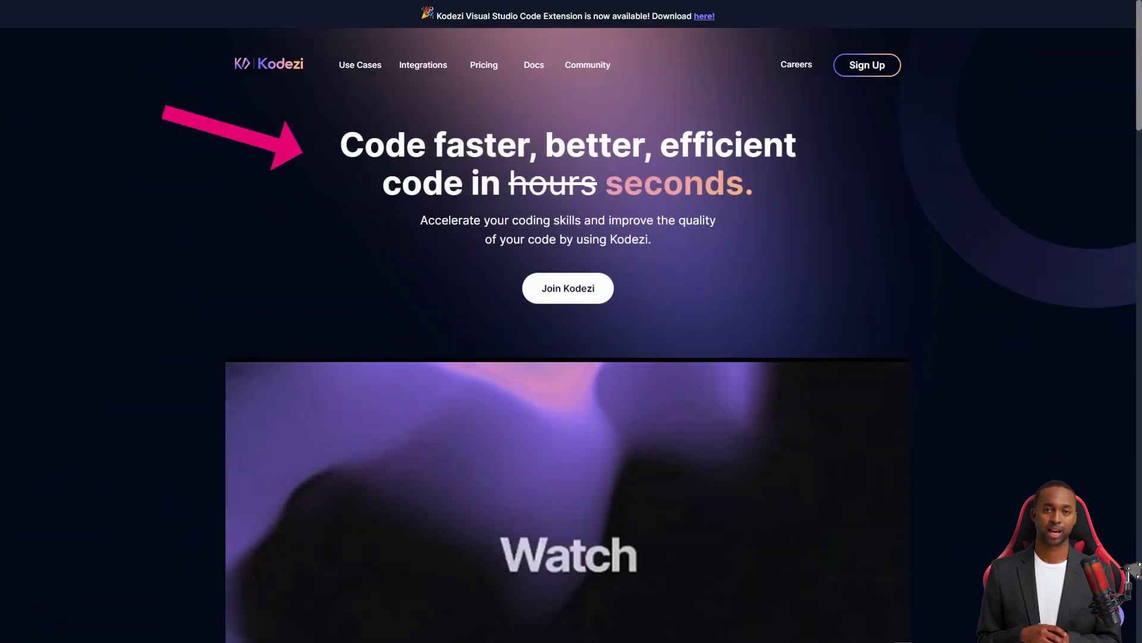
pyautogui.scroll(-3, 571, 322)
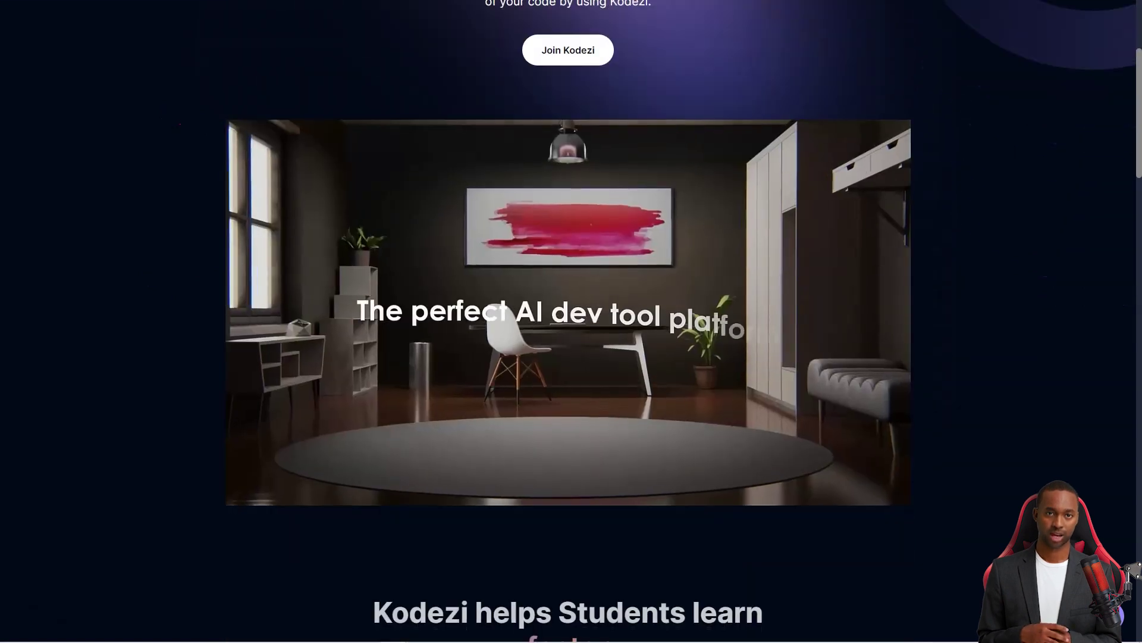
pyautogui.scroll(-3, 572, 322)
pyautogui.scroll(-2, 571, 321)
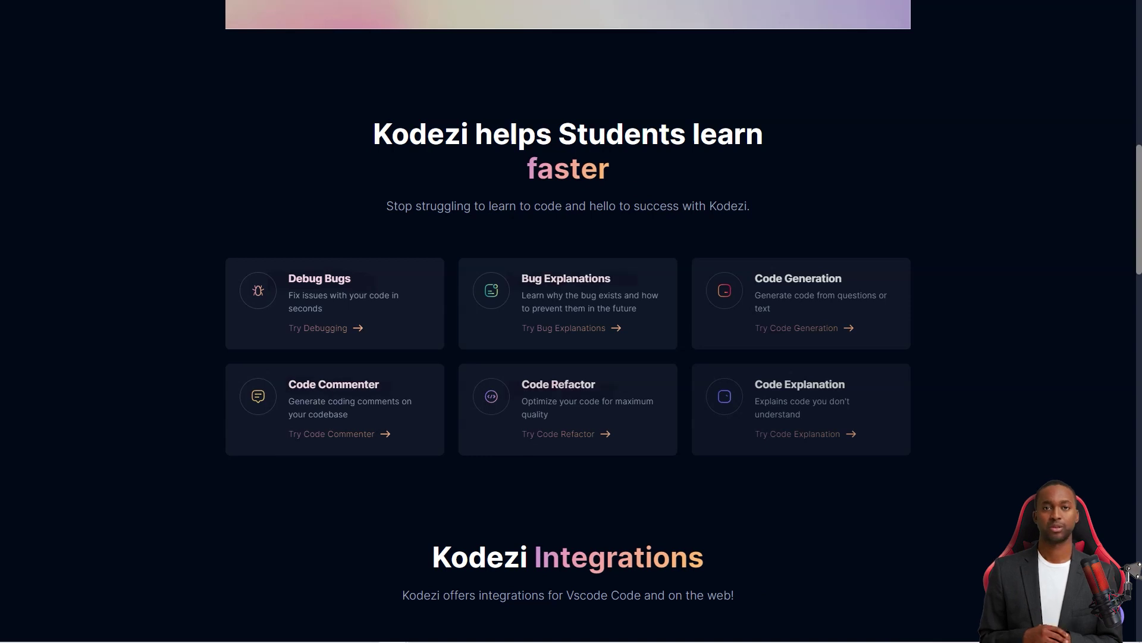
pyautogui.scroll(-3, 572, 321)
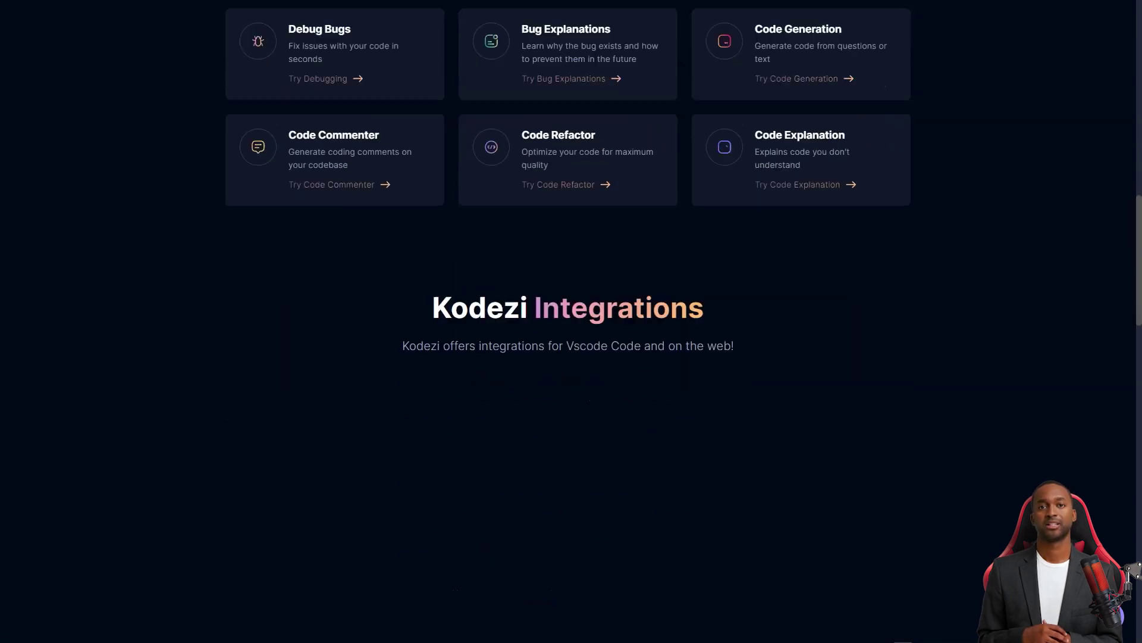
pyautogui.scroll(-3, 571, 322)
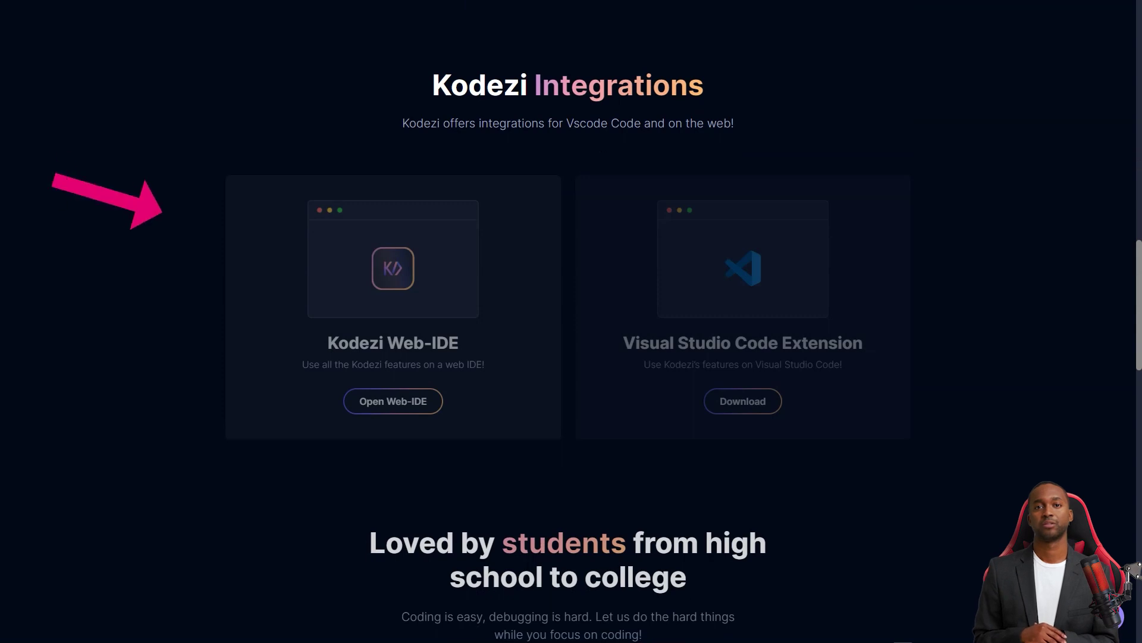
pyautogui.scroll(-1, 571, 321)
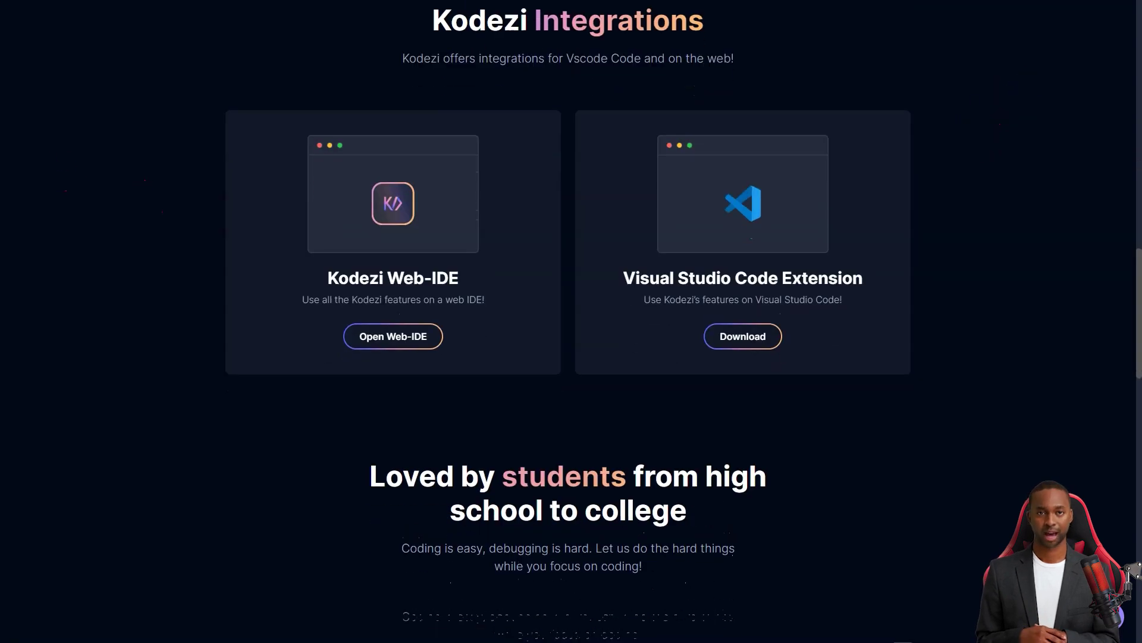
pyautogui.scroll(-5, 571, 321)
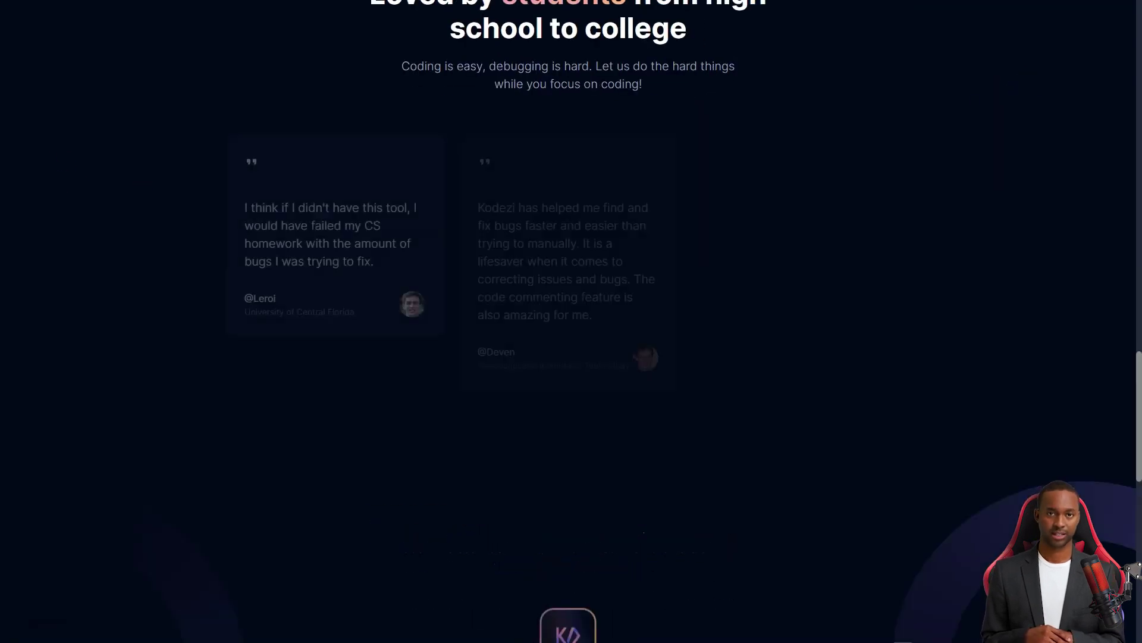
pyautogui.scroll(-5, 571, 322)
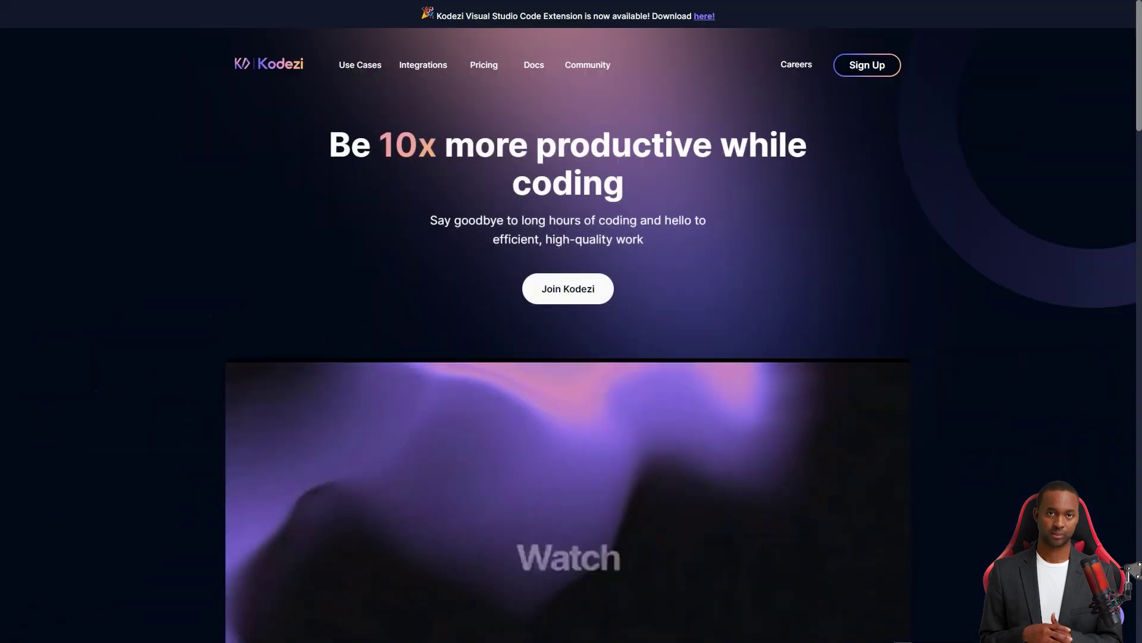
pyautogui.scroll(-5, 571, 321)
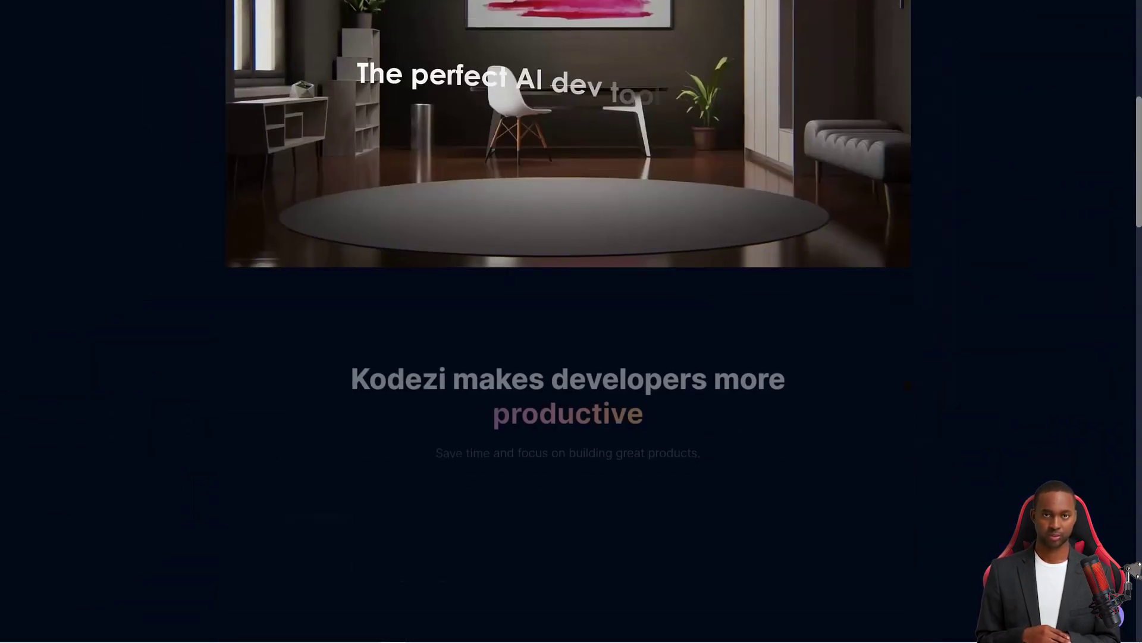
pyautogui.scroll(-3, 571, 322)
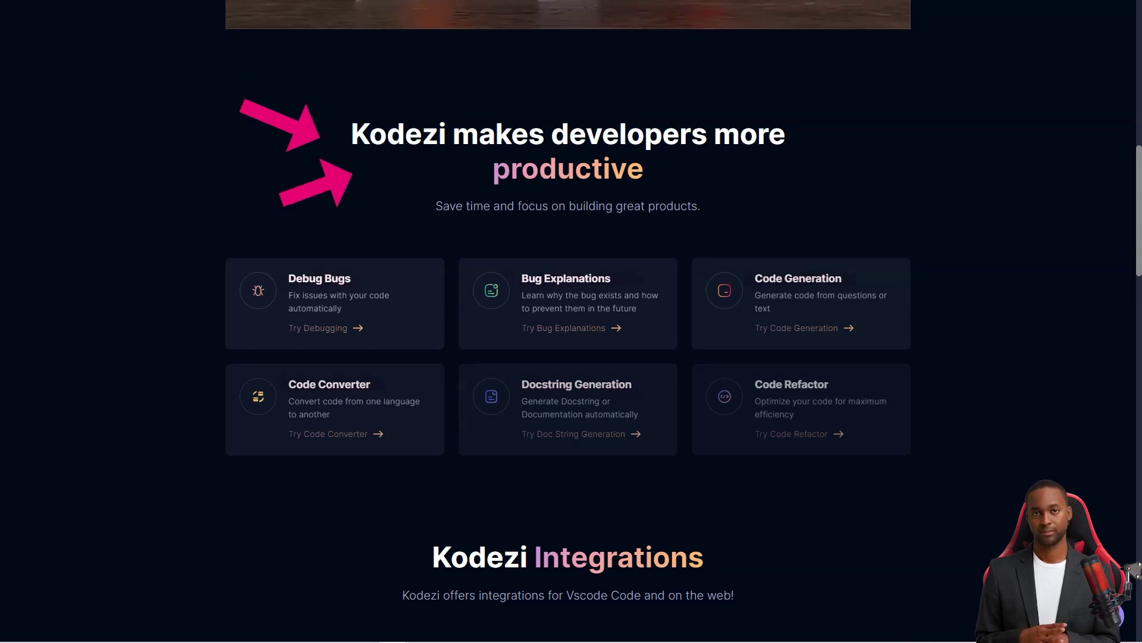
pyautogui.scroll(-5, 572, 321)
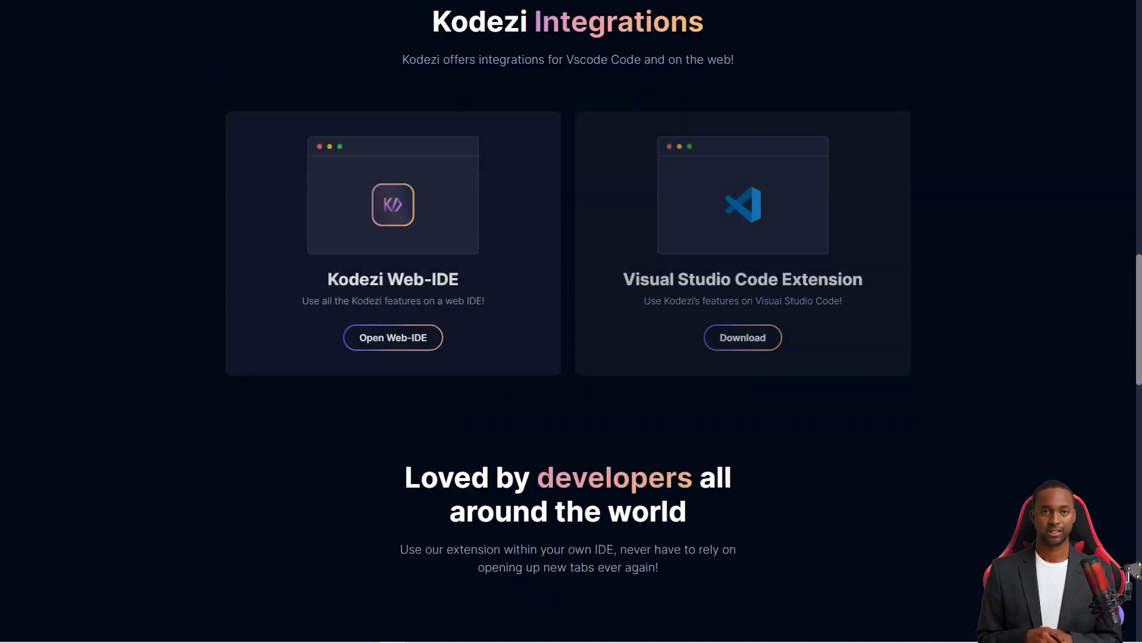
pyautogui.scroll(-4, 571, 321)
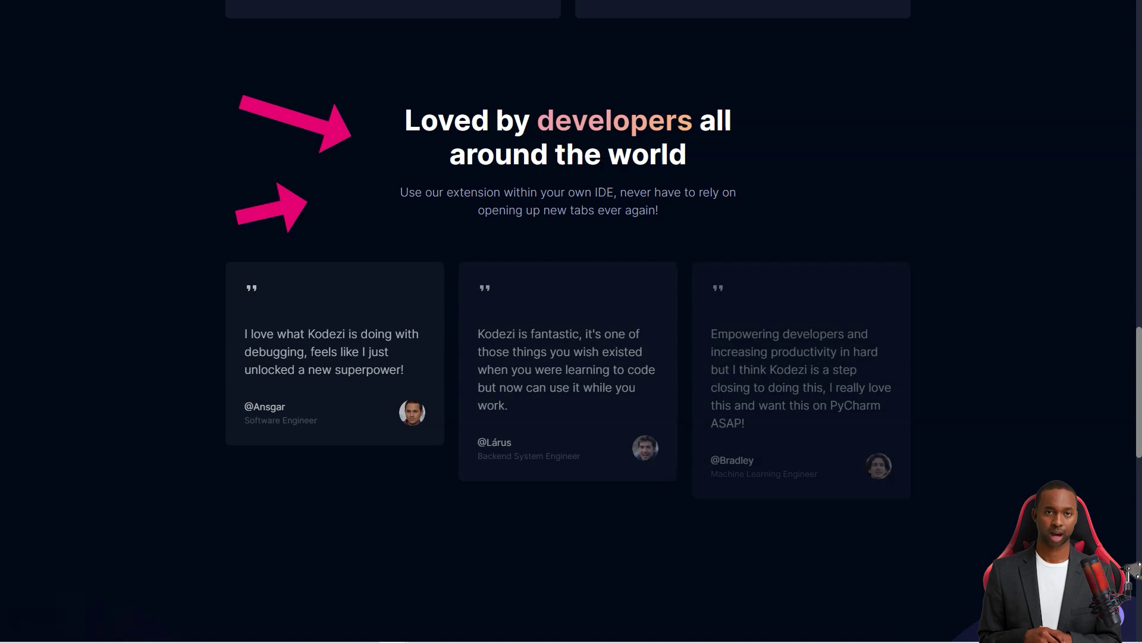
pyautogui.scroll(-5, 571, 322)
pyautogui.scroll(-5, 571, 321)
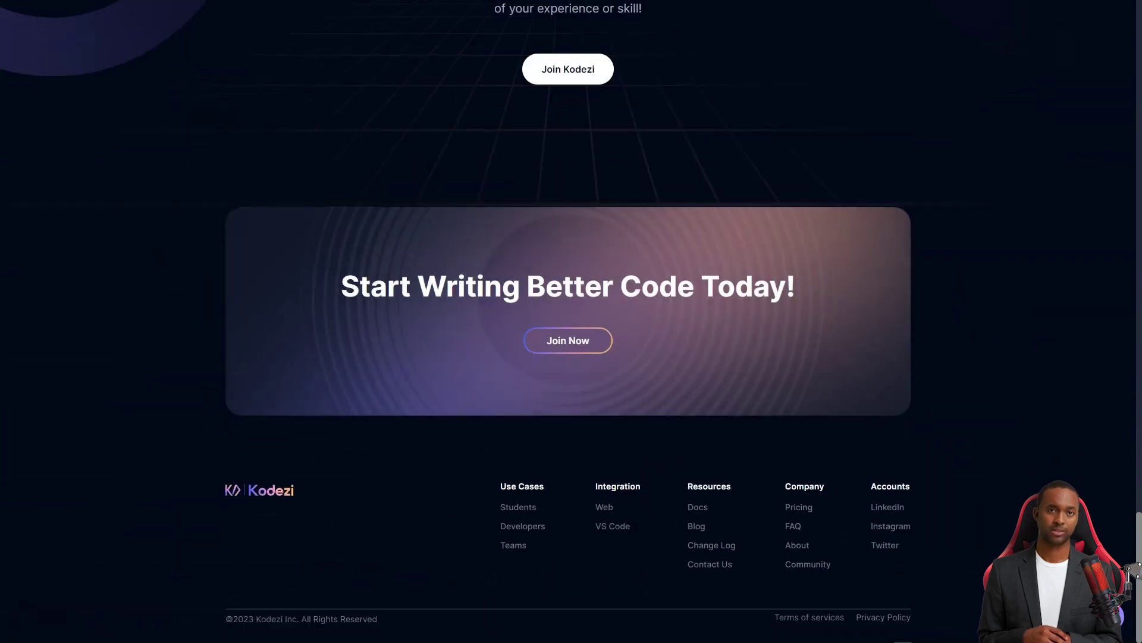
# Step: Return to the top of the Kodezi page after reviewing the footer
pyautogui.press('Home')
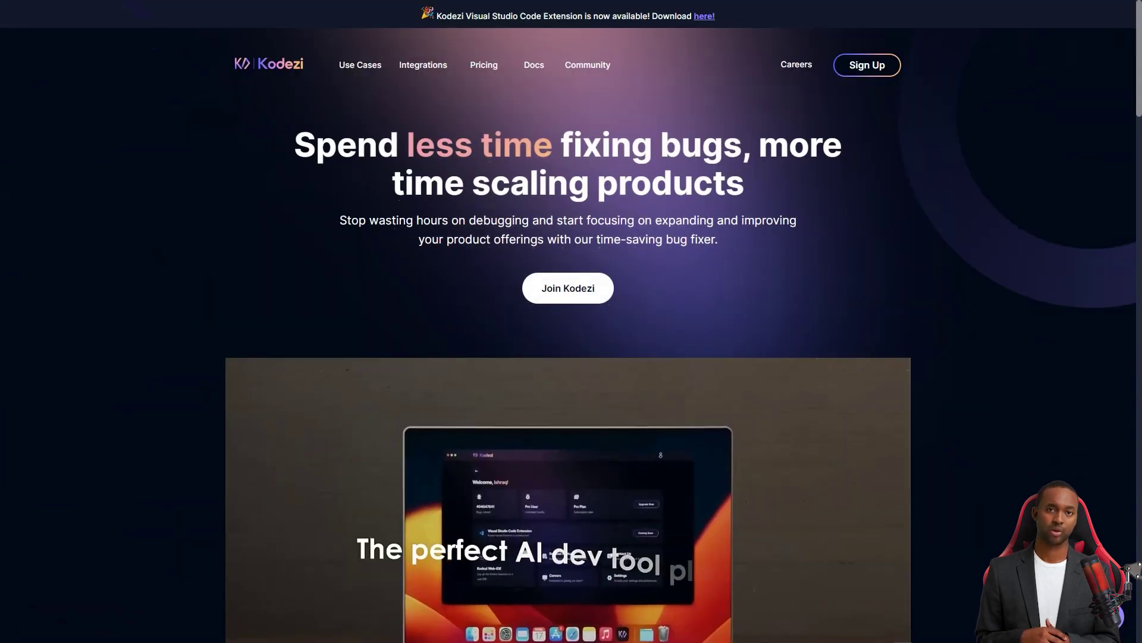
pyautogui.scroll(-3, 571, 321)
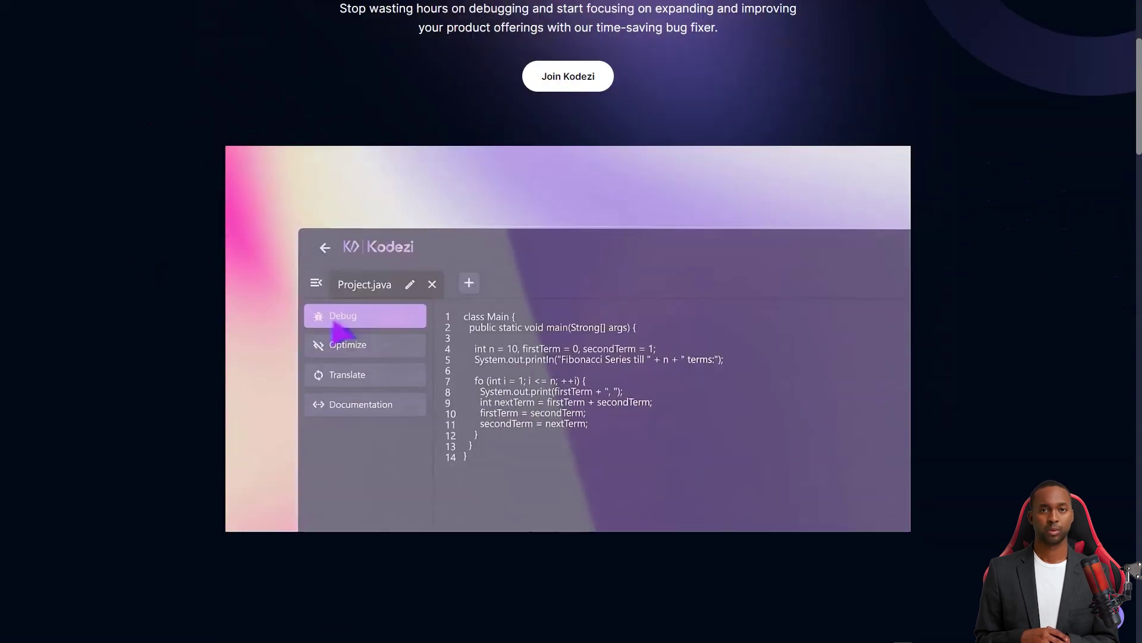
pyautogui.scroll(-5, 571, 321)
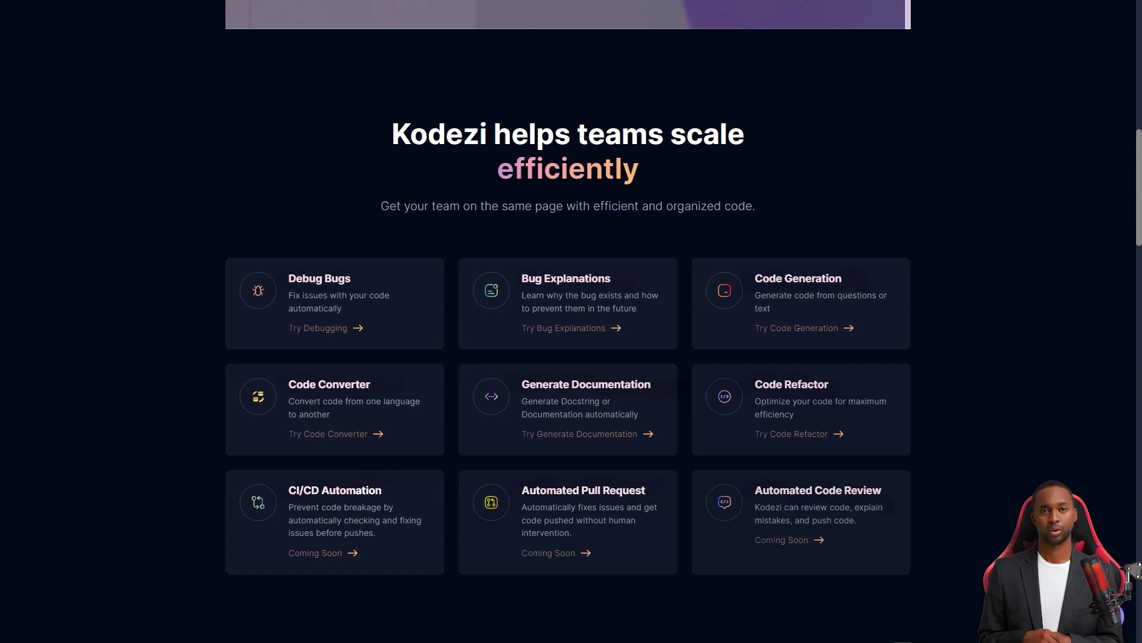
pyautogui.scroll(-1, 571, 322)
pyautogui.scroll(-4, 571, 321)
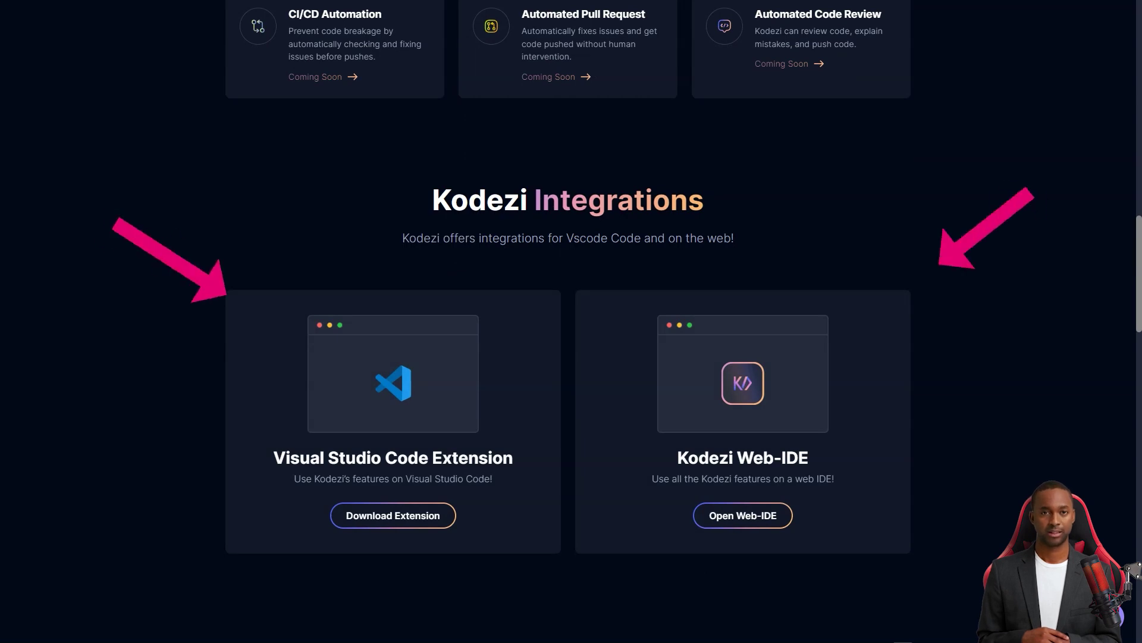
pyautogui.scroll(-5, 571, 321)
pyautogui.scroll(-3, 571, 321)
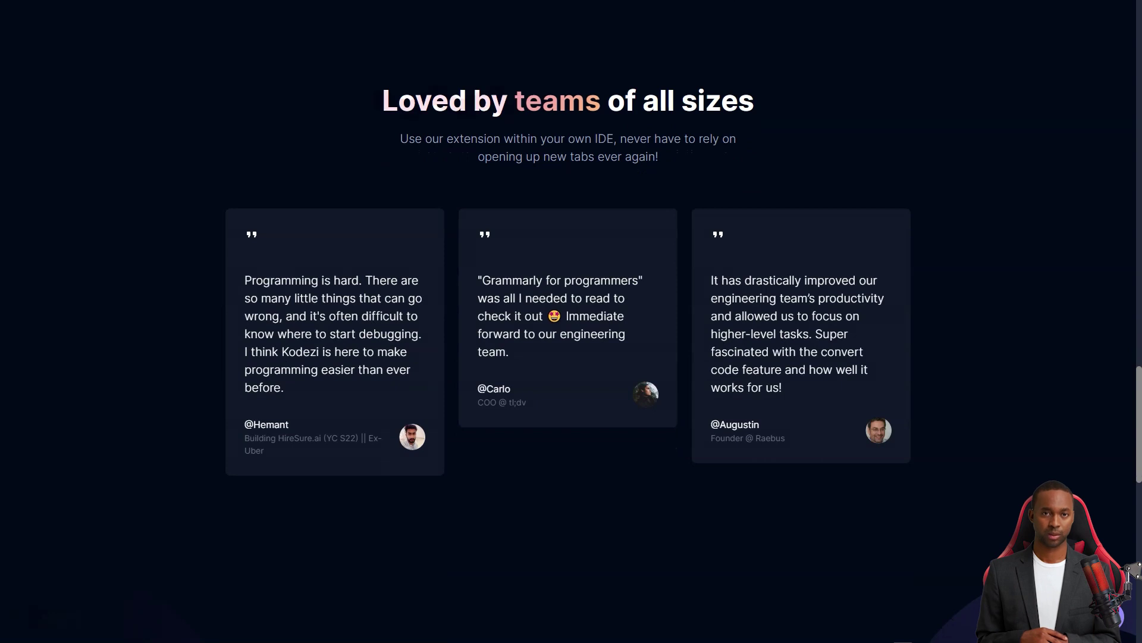
pyautogui.scroll(-5, 571, 321)
pyautogui.scroll(-5, 571, 322)
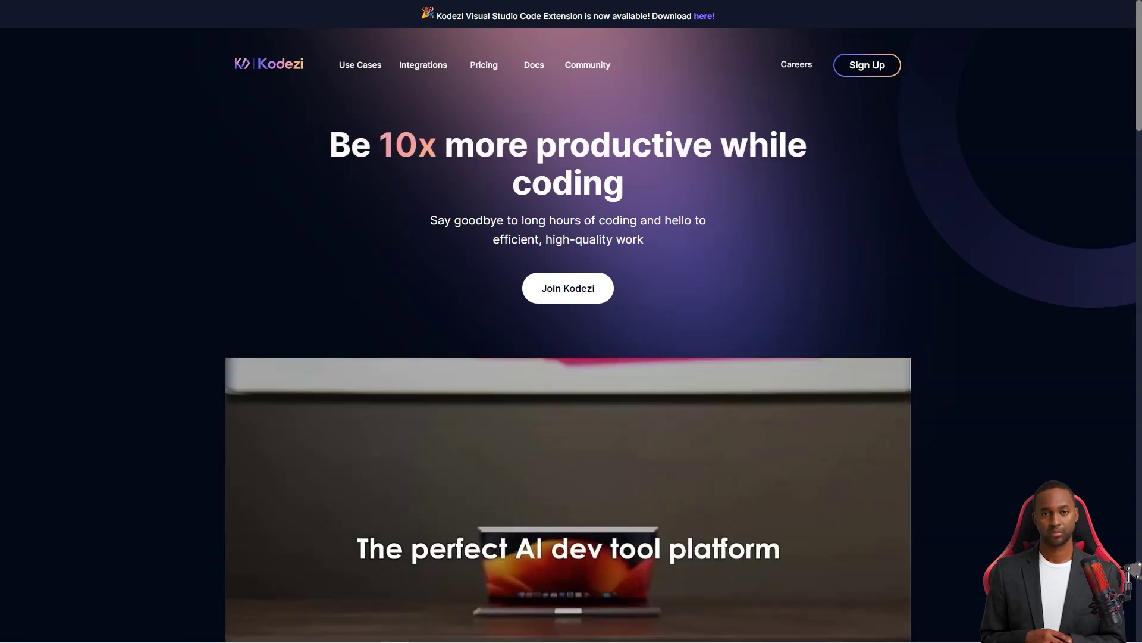
pyautogui.scroll(-4, 572, 322)
pyautogui.scroll(-4, 572, 321)
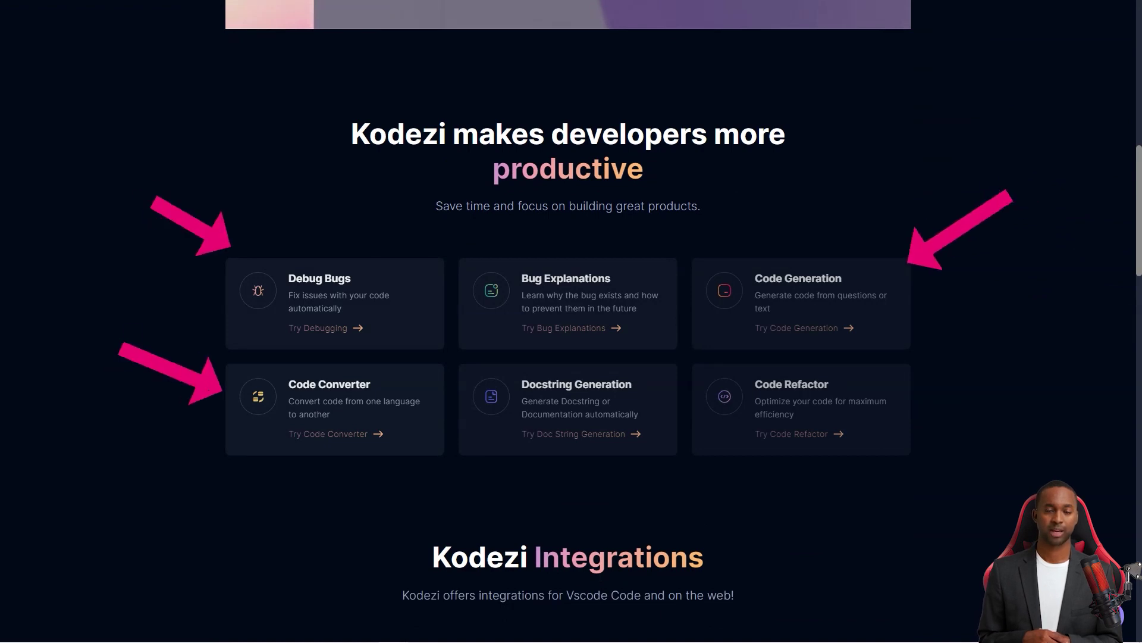
pyautogui.scroll(-5, 571, 322)
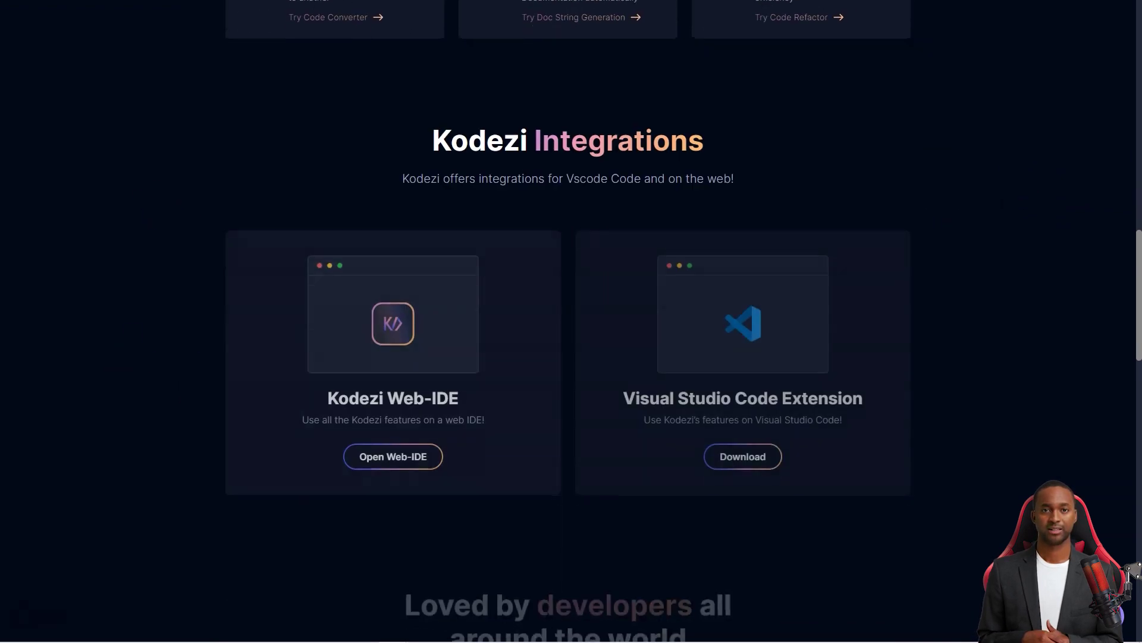
pyautogui.scroll(-5, 572, 321)
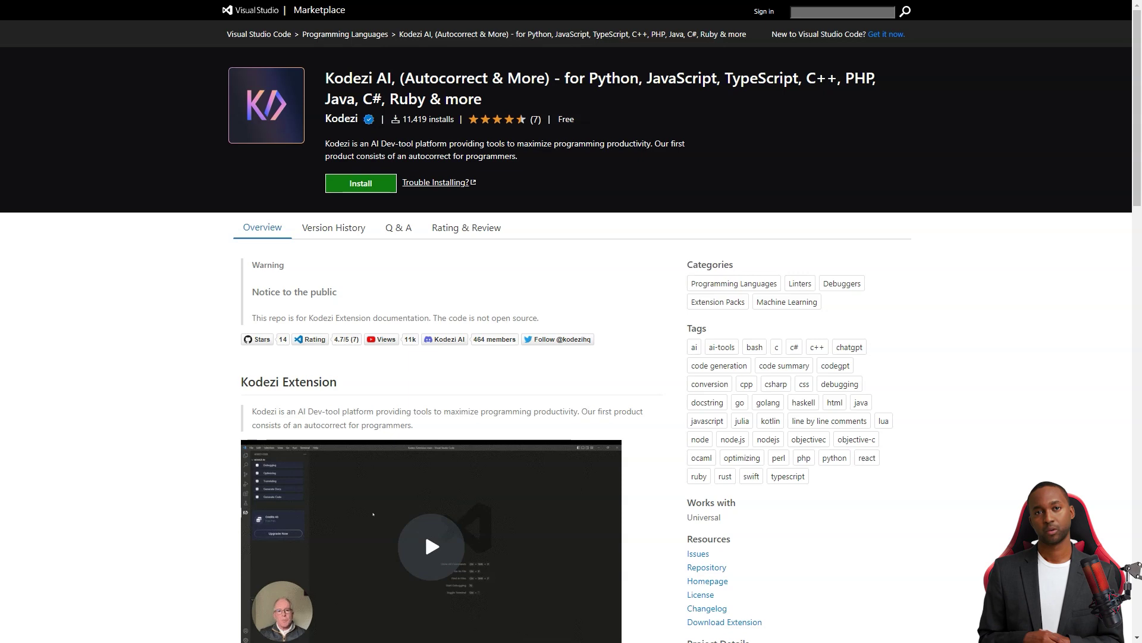
pyautogui.scroll(-3, 572, 321)
pyautogui.scroll(-3, 571, 321)
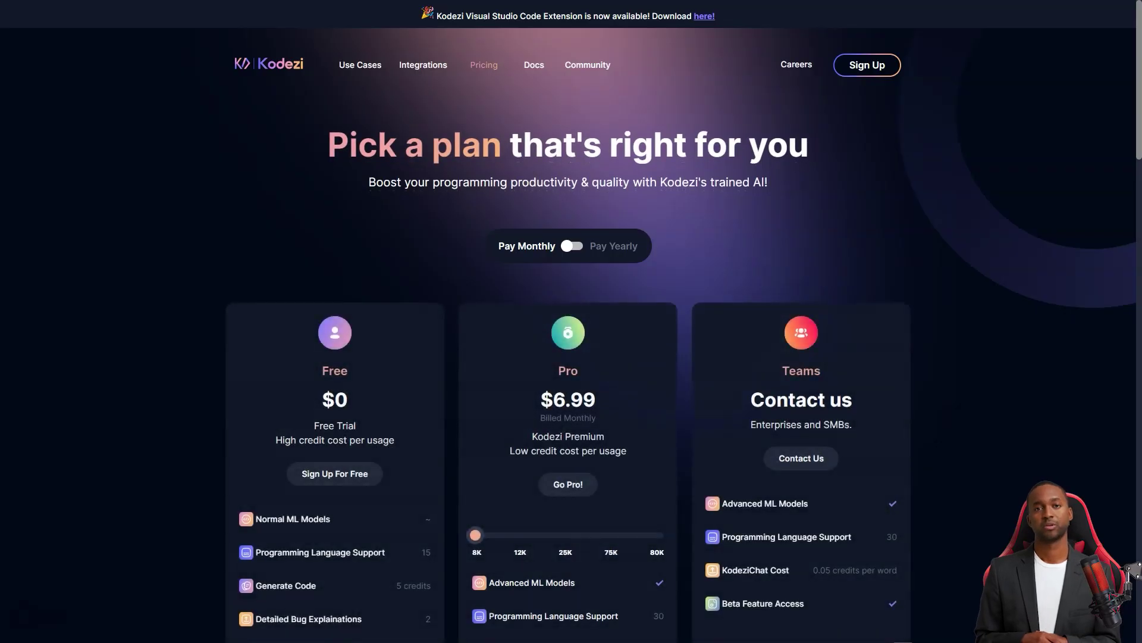
pyautogui.scroll(-2, 572, 322)
# Step: Toggle Kodezi Pro billing between yearly ($5.99) and monthly ($6.99), ending on monthly
pyautogui.click(573, 127)
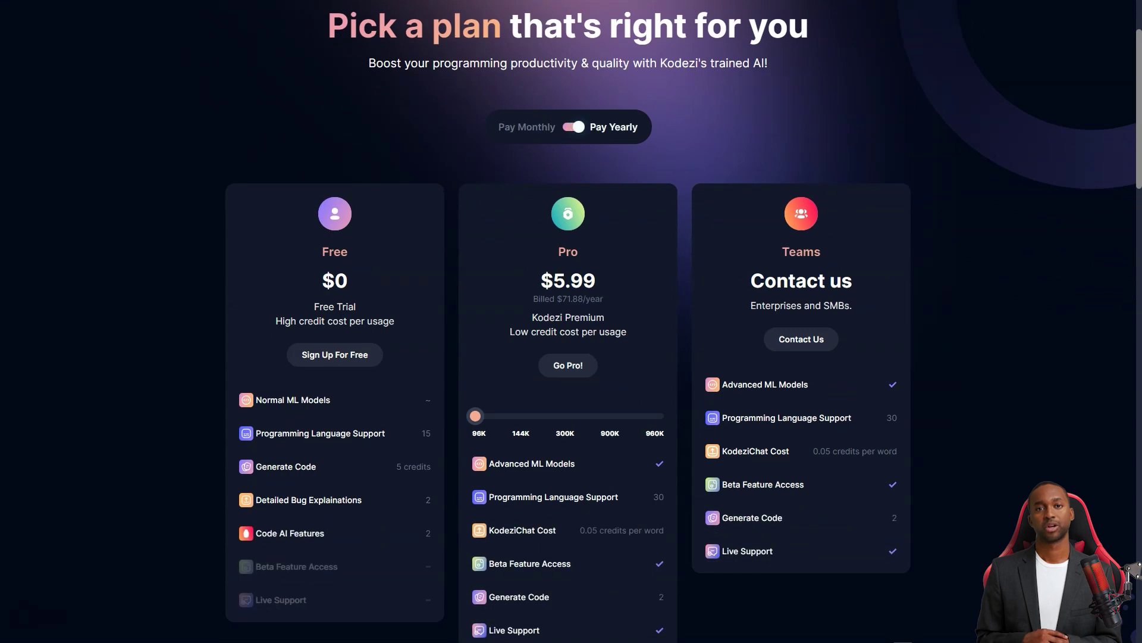
pyautogui.click(574, 127)
pyautogui.click(574, 126)
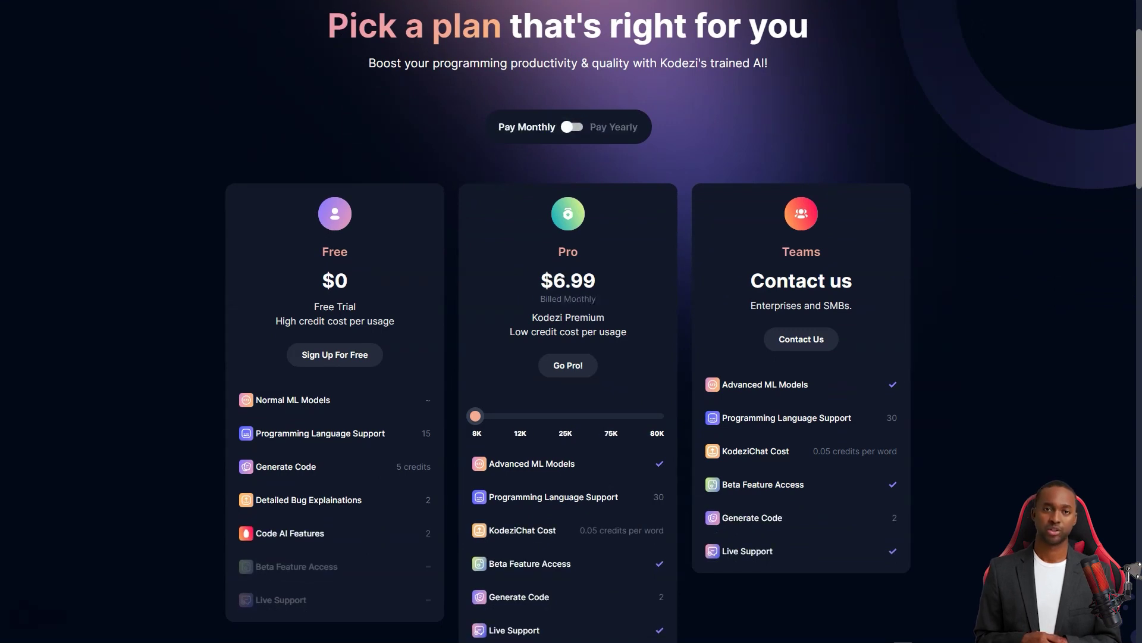
pyautogui.scroll(2, 571, 322)
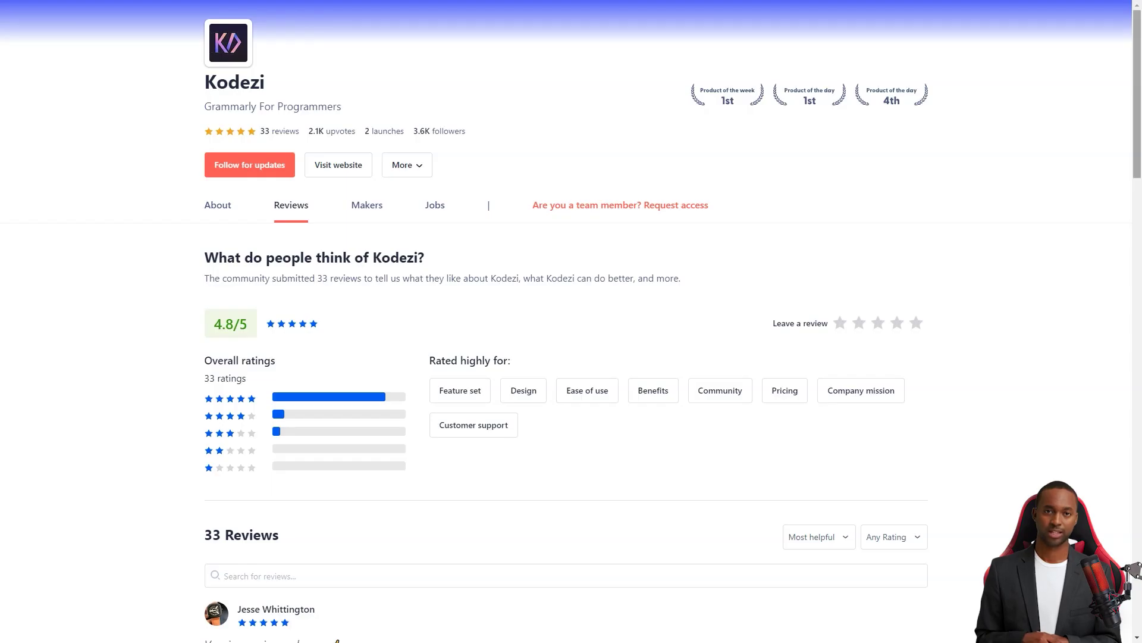
pyautogui.scroll(-1, 571, 321)
pyautogui.scroll(-3, 571, 321)
pyautogui.scroll(-1, 572, 322)
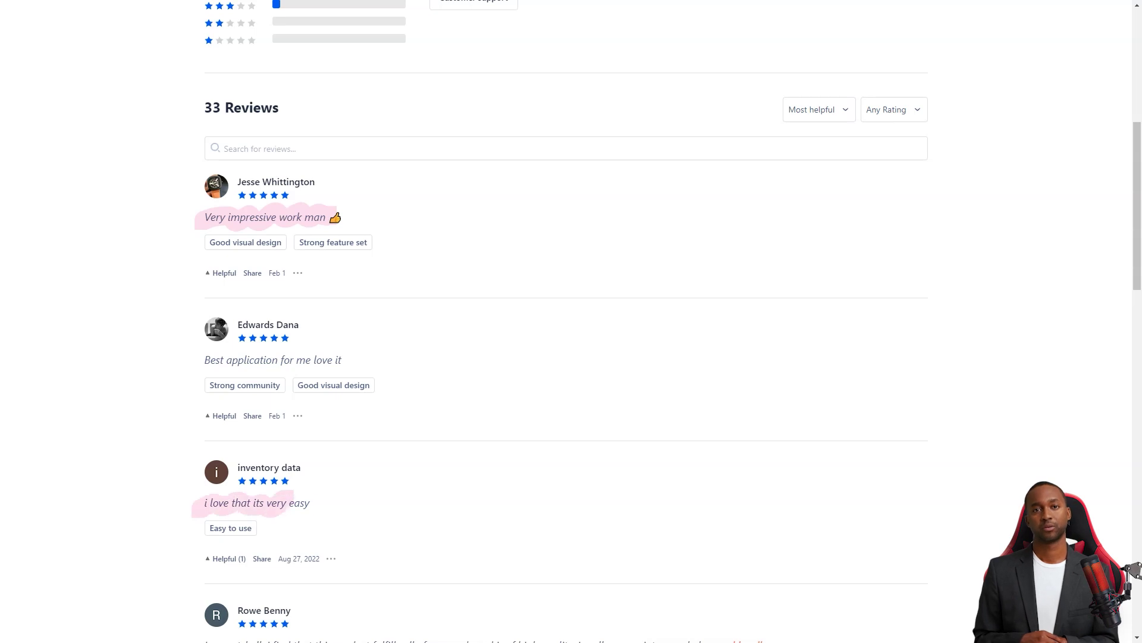
pyautogui.scroll(-1, 572, 321)
pyautogui.scroll(-4, 571, 322)
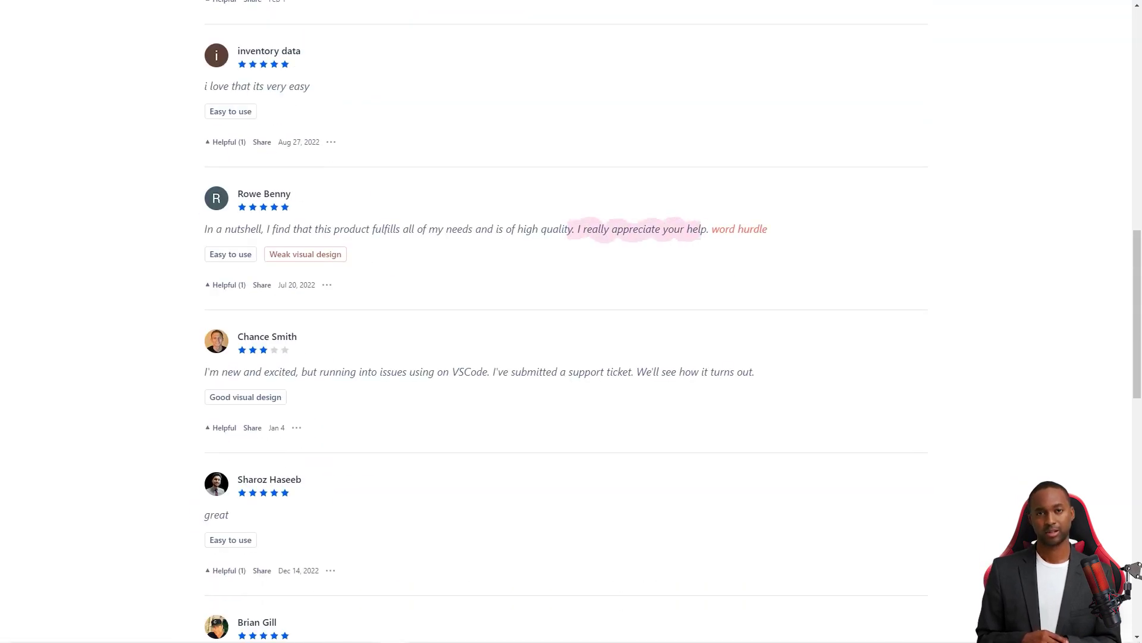
pyautogui.scroll(-3, 571, 321)
pyautogui.scroll(-2, 571, 322)
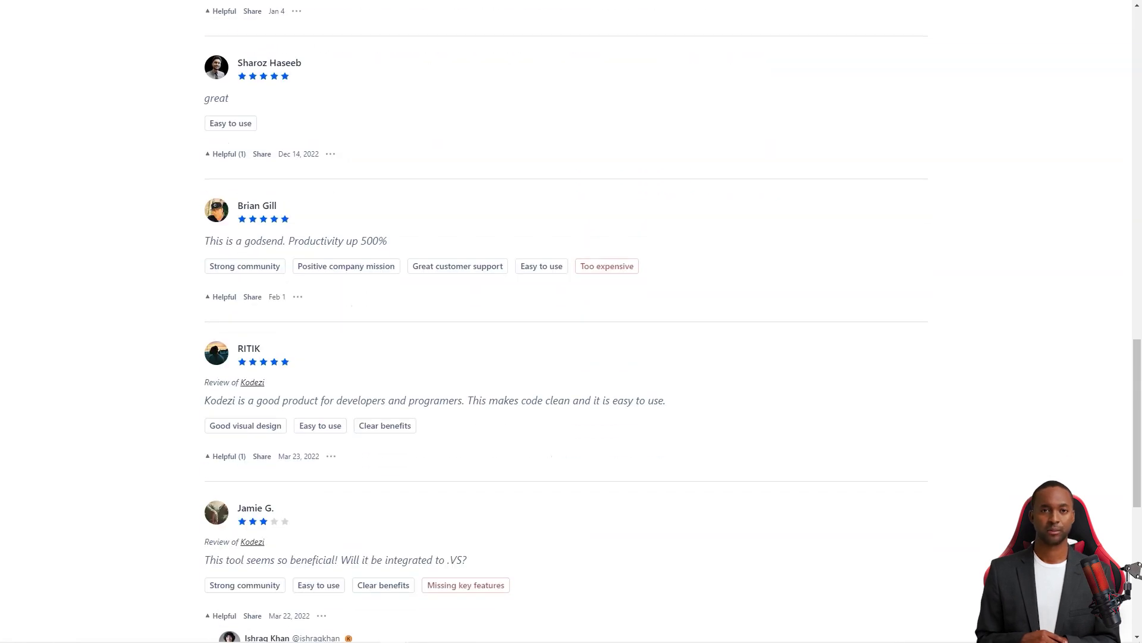
pyautogui.scroll(-3, 571, 321)
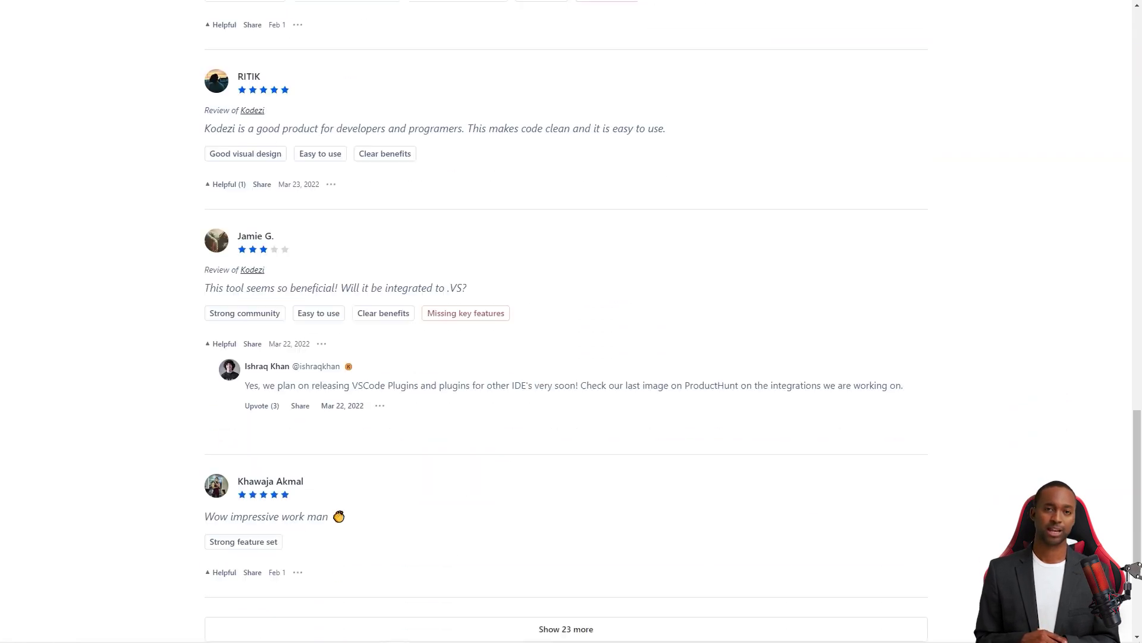
pyautogui.scroll(-1, 572, 321)
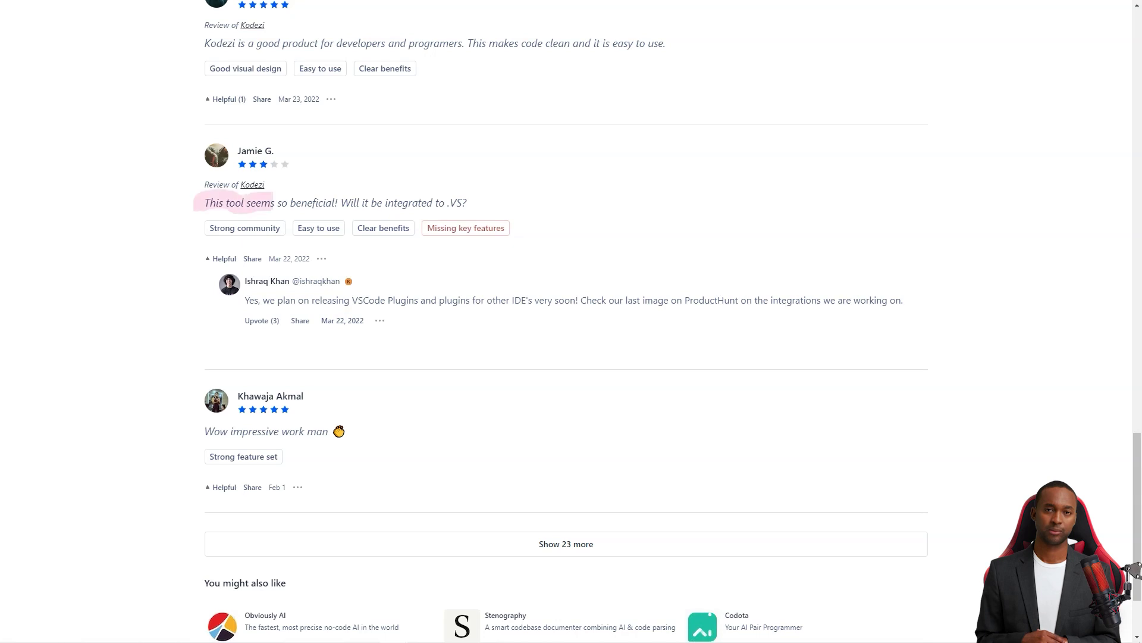
pyautogui.scroll(-1, 571, 321)
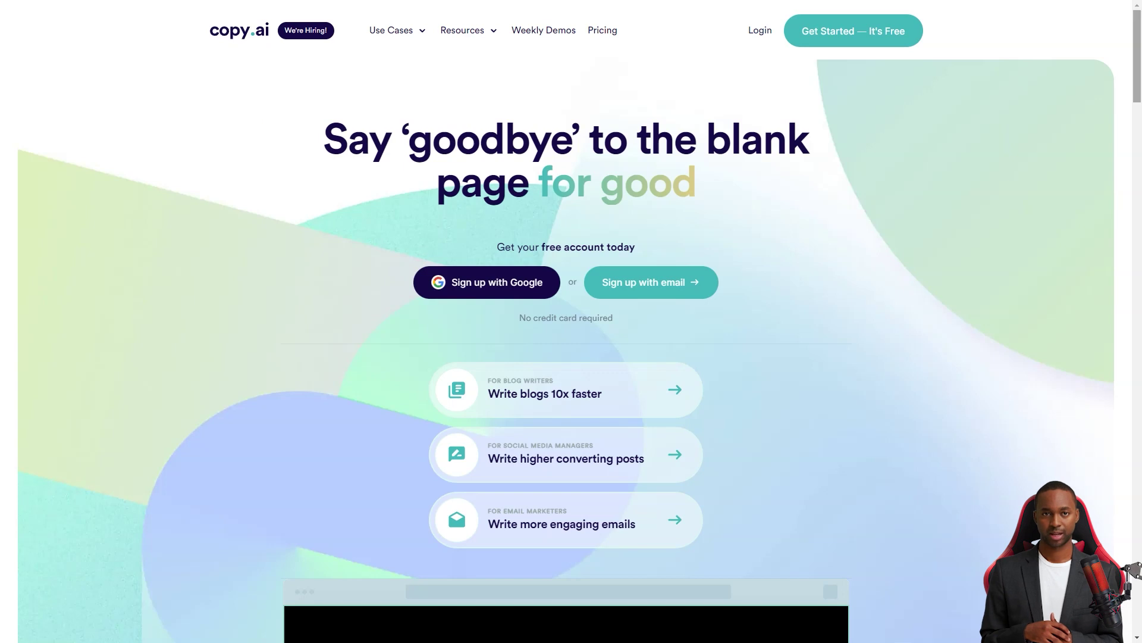
pyautogui.scroll(-3, 571, 357)
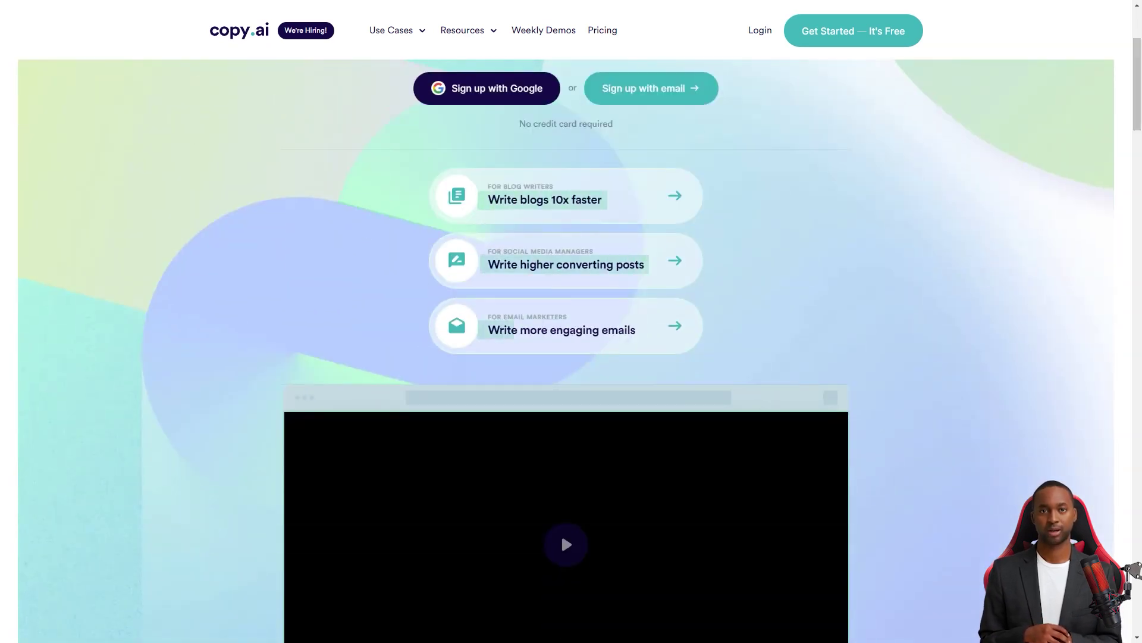
pyautogui.scroll(-1, 572, 357)
pyautogui.scroll(-7, 571, 358)
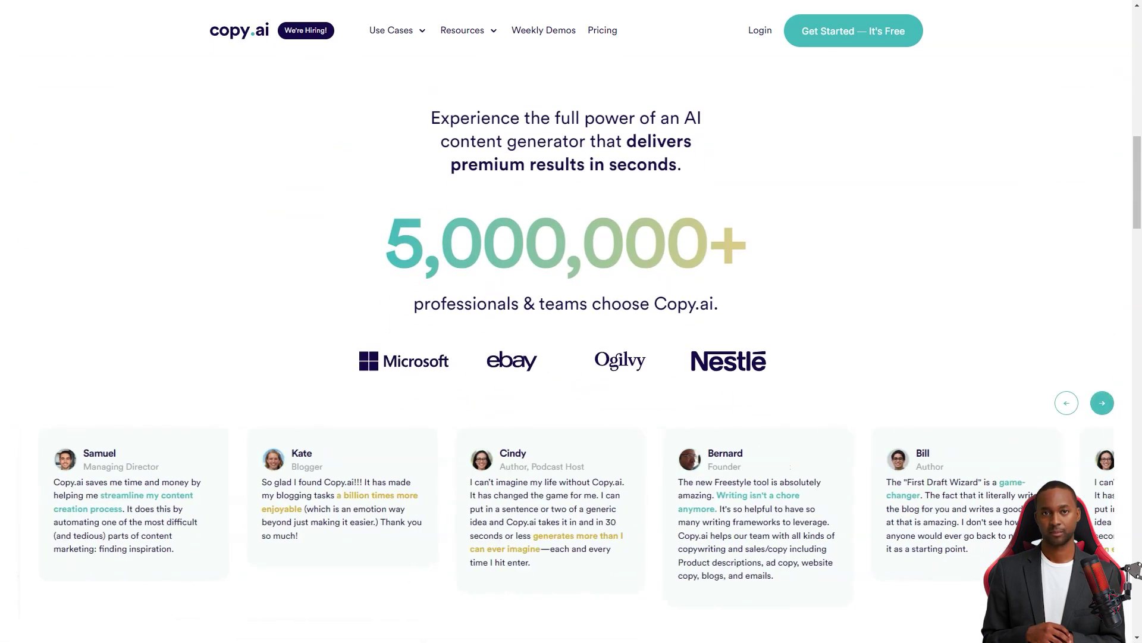
pyautogui.scroll(-7, 572, 358)
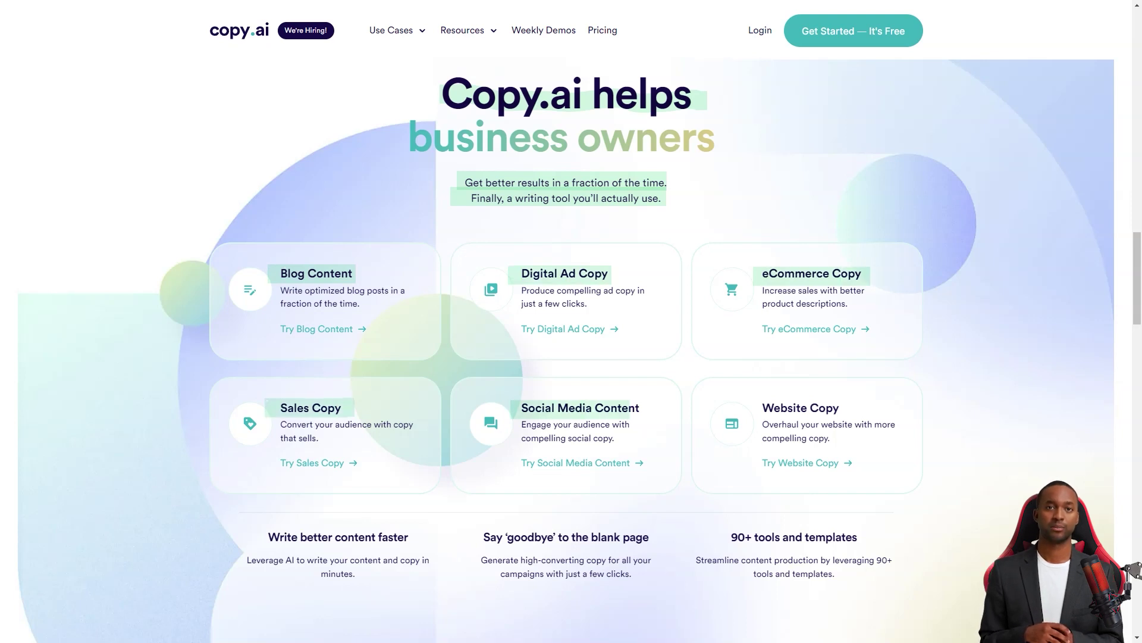
pyautogui.scroll(-5, 572, 352)
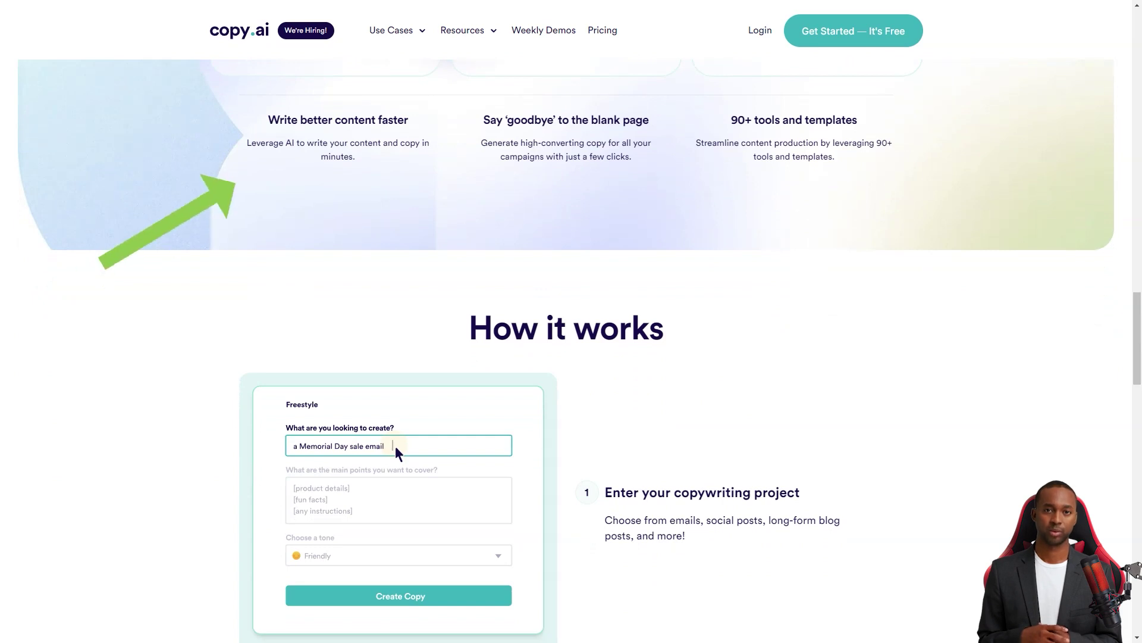
pyautogui.scroll(-3, 571, 351)
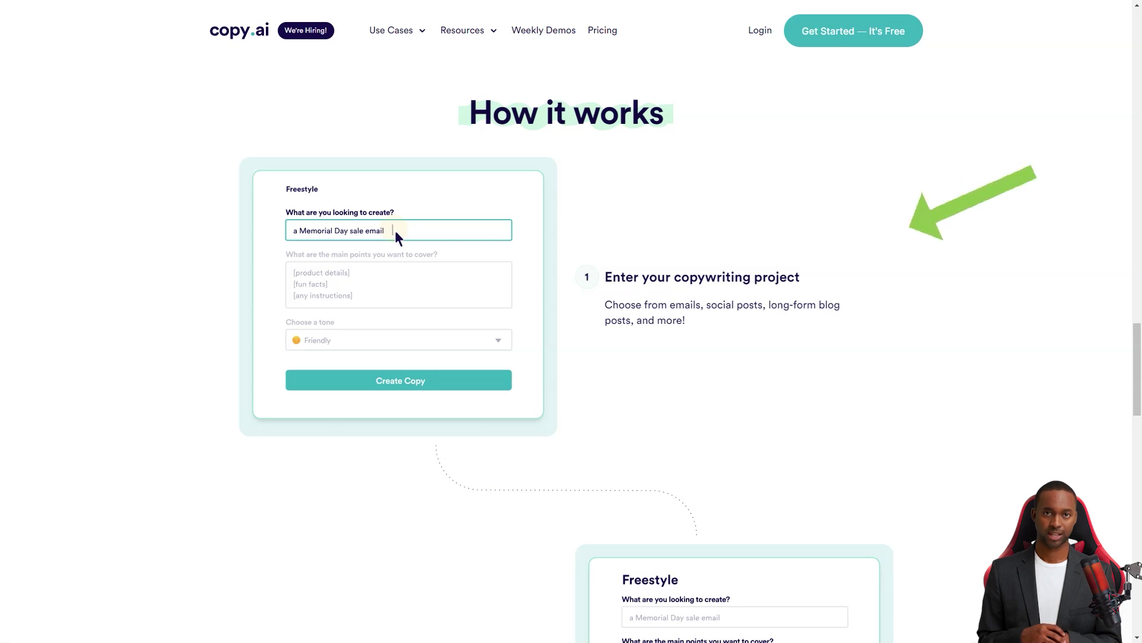
pyautogui.scroll(-4, 571, 357)
pyautogui.scroll(-4, 572, 357)
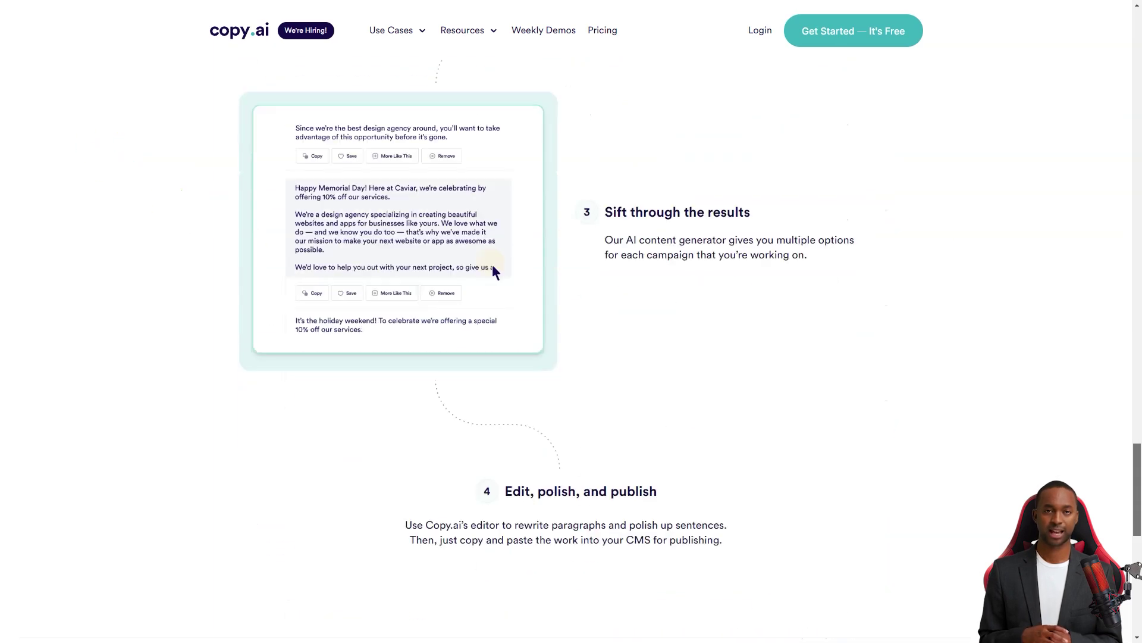
pyautogui.scroll(-4, 572, 357)
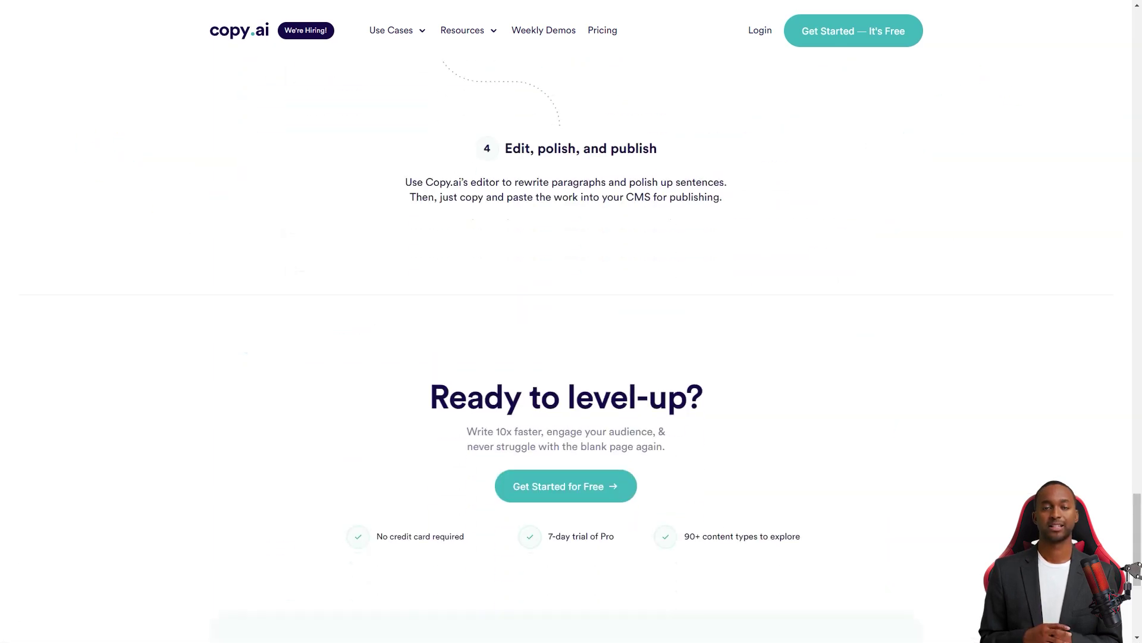
pyautogui.scroll(-3, 571, 357)
pyautogui.scroll(-2, 571, 357)
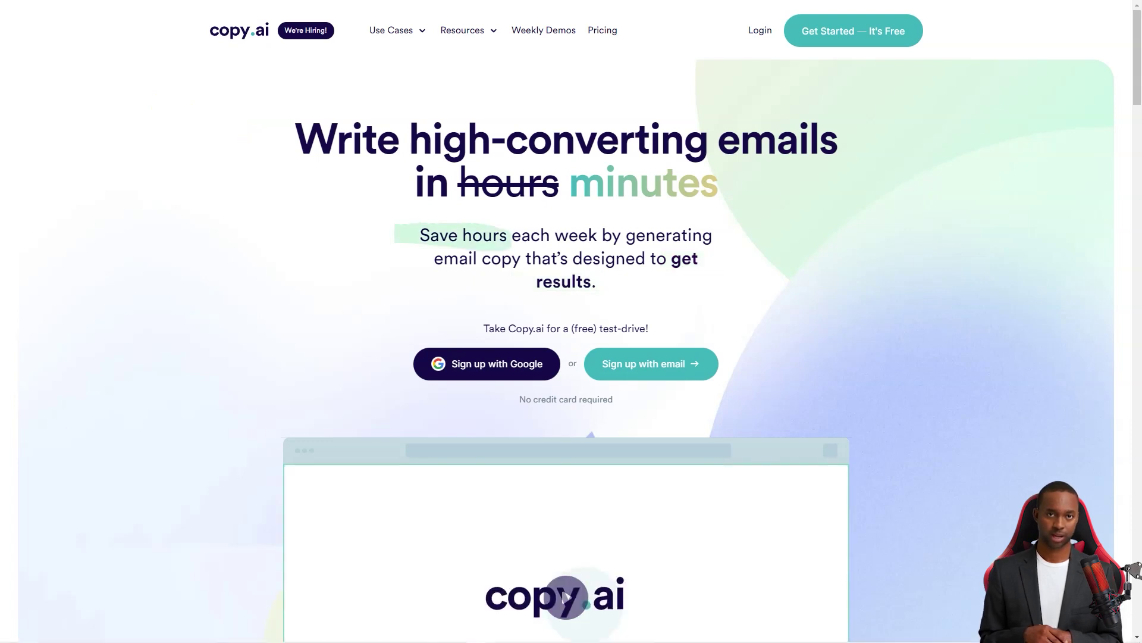
pyautogui.scroll(-1, 572, 357)
pyautogui.scroll(-6, 572, 357)
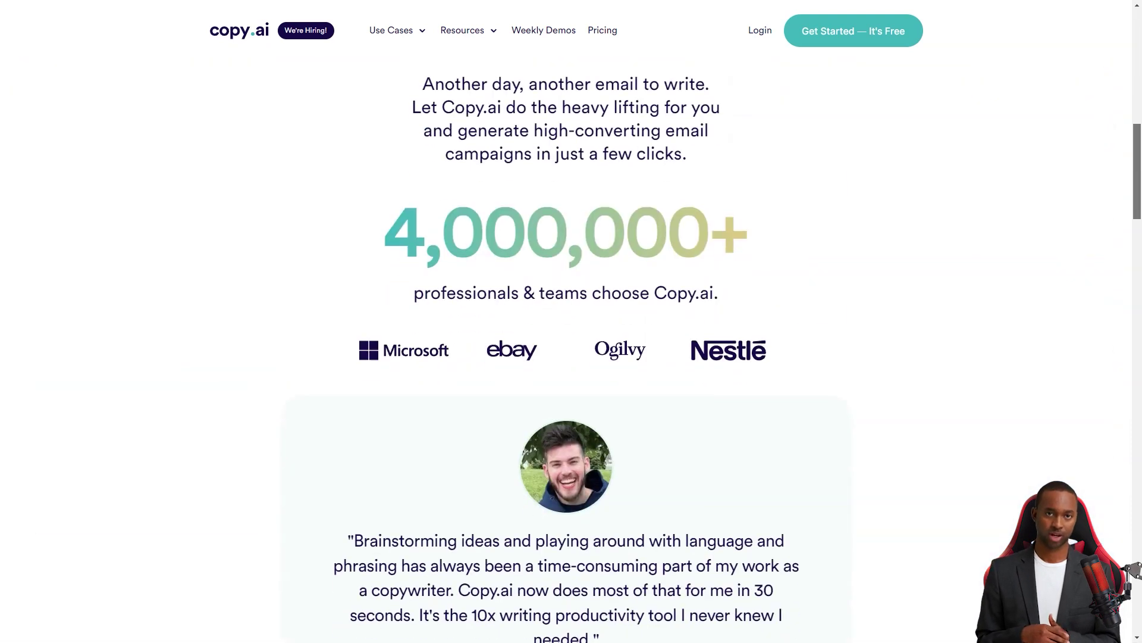
pyautogui.scroll(-3, 572, 358)
pyautogui.scroll(-4, 571, 357)
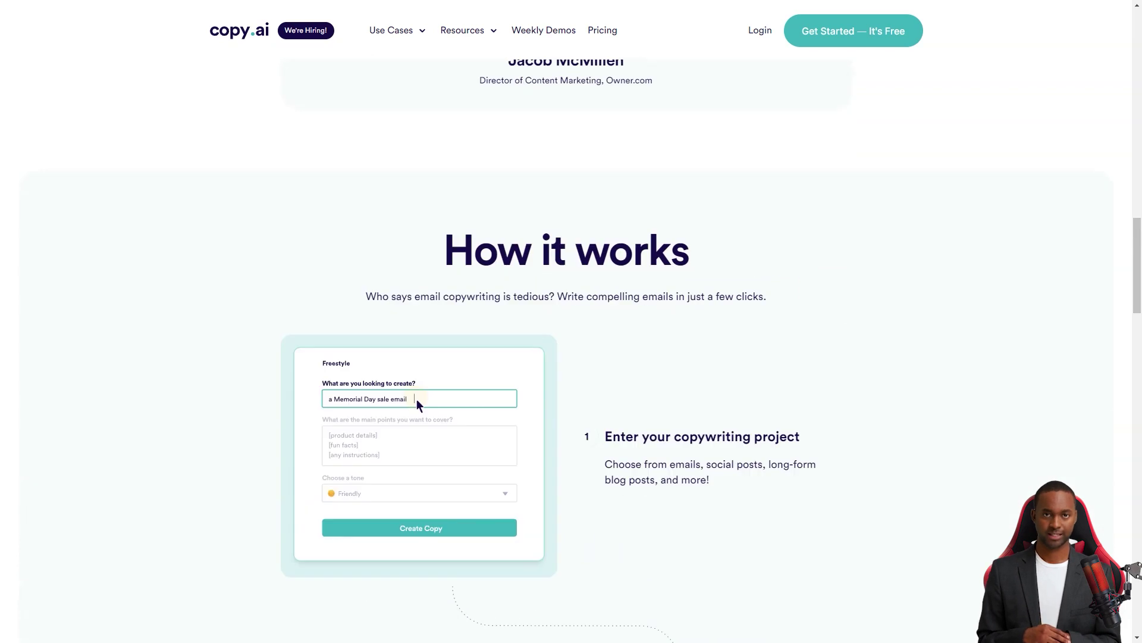
pyautogui.scroll(-3, 571, 358)
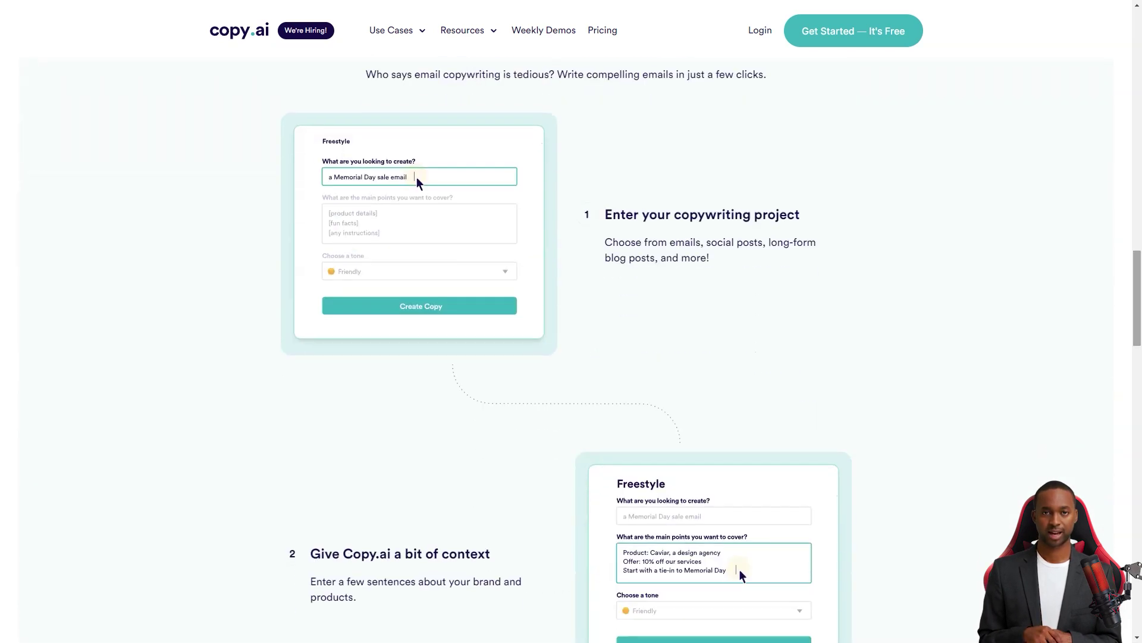
pyautogui.scroll(-4, 572, 357)
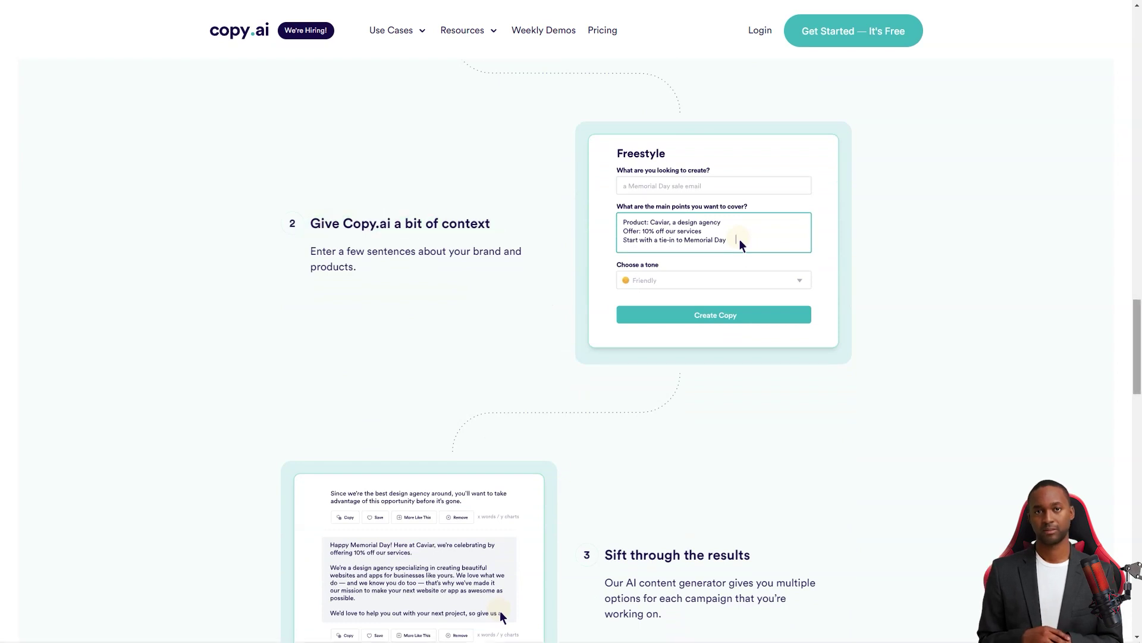
pyautogui.scroll(-4, 571, 357)
pyautogui.scroll(-3, 571, 358)
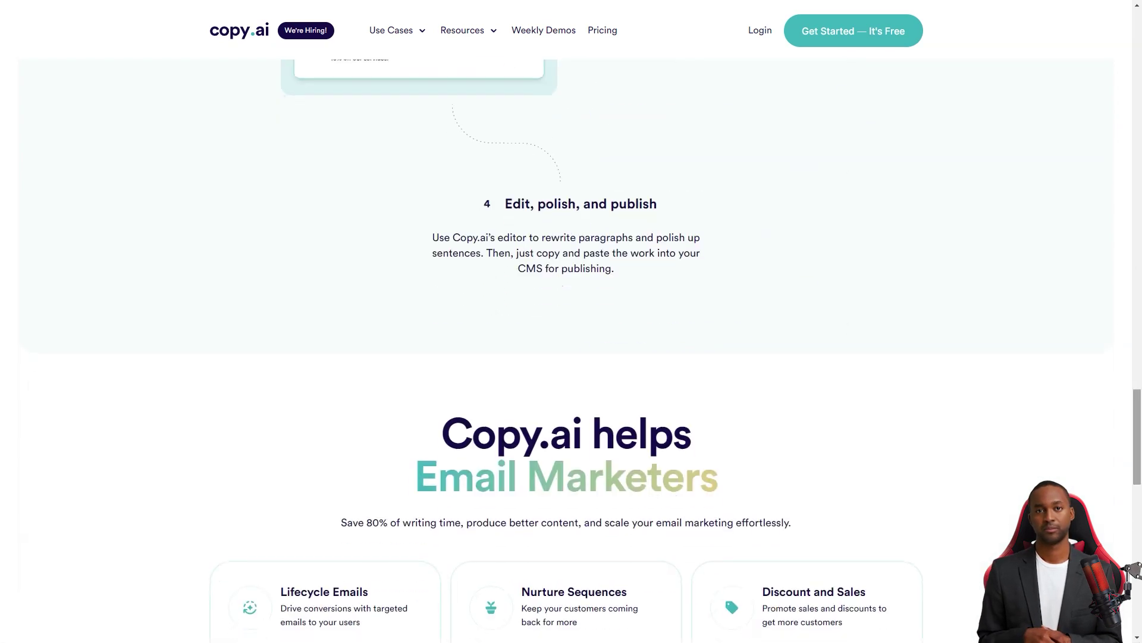
pyautogui.scroll(-1, 571, 358)
pyautogui.scroll(-3, 571, 358)
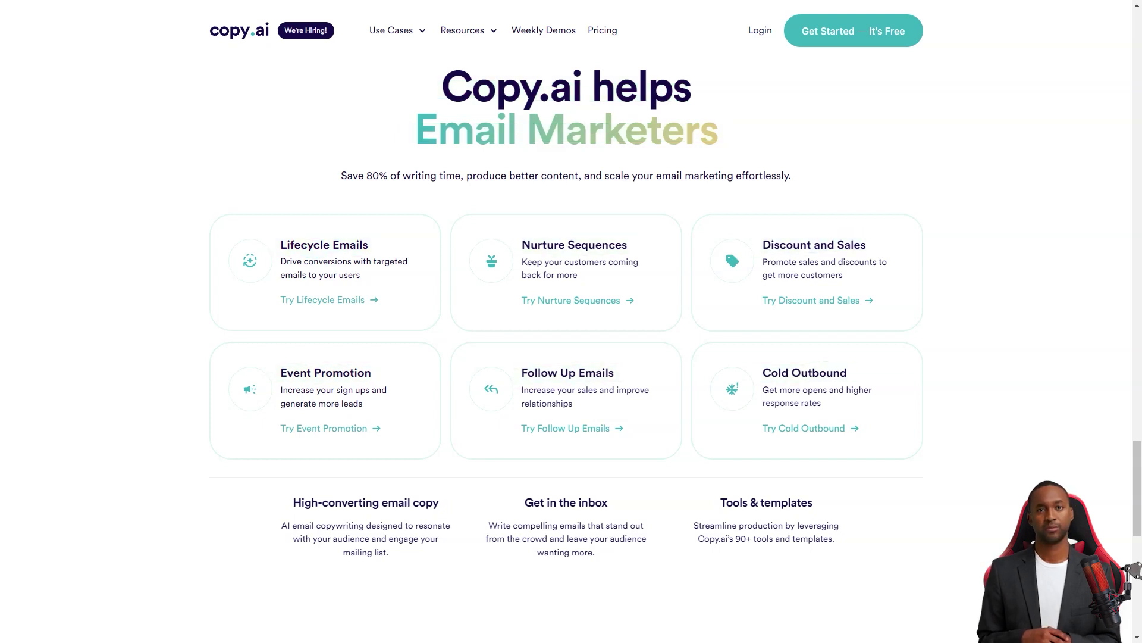
pyautogui.scroll(-4, 571, 357)
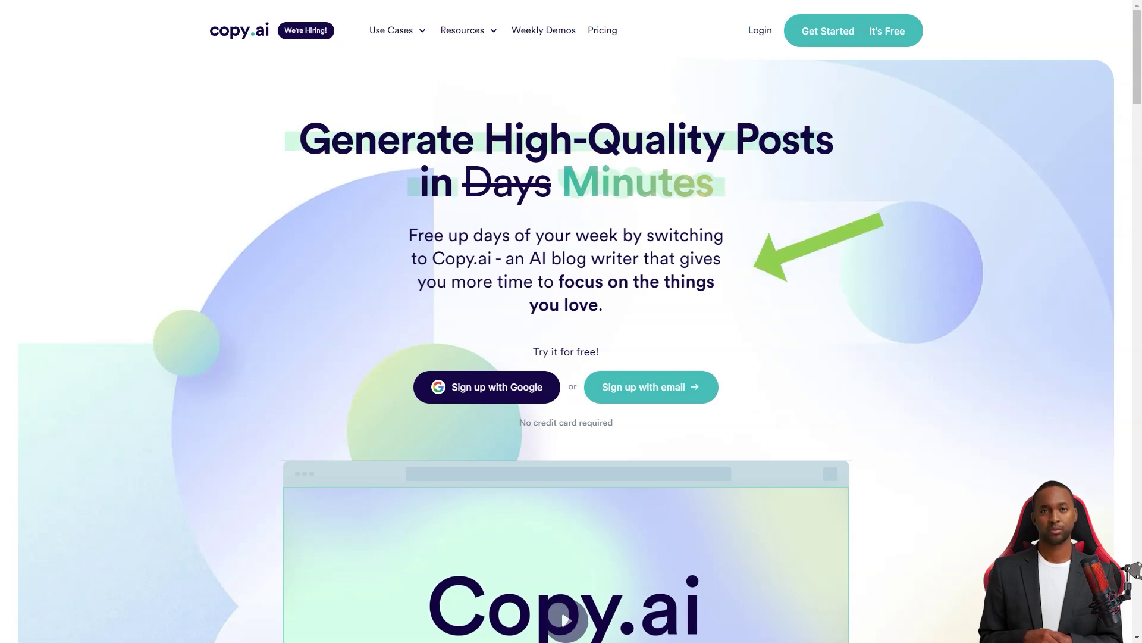
pyautogui.scroll(-10, 571, 357)
pyautogui.scroll(-5, 571, 357)
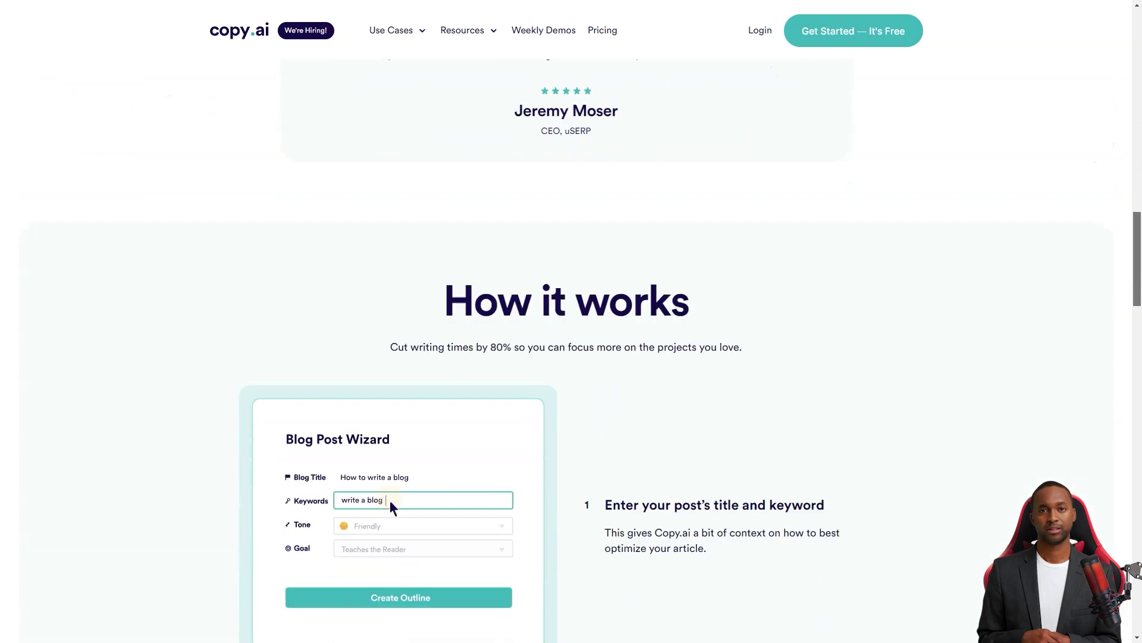
pyautogui.scroll(-2, 572, 357)
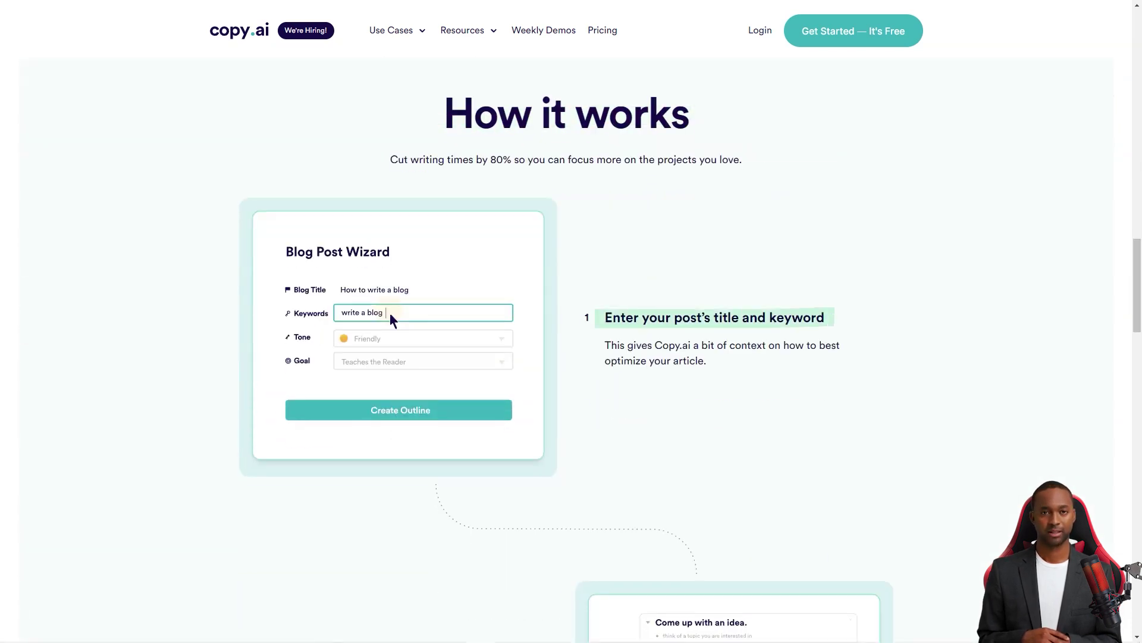
pyautogui.scroll(-5, 571, 357)
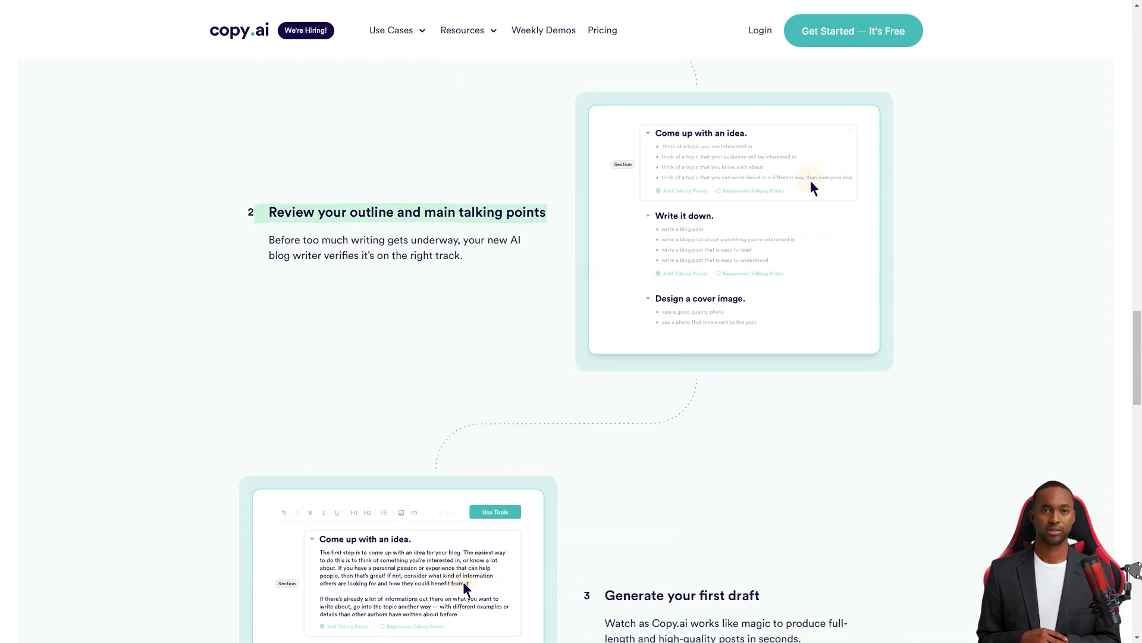
pyautogui.scroll(-4, 572, 357)
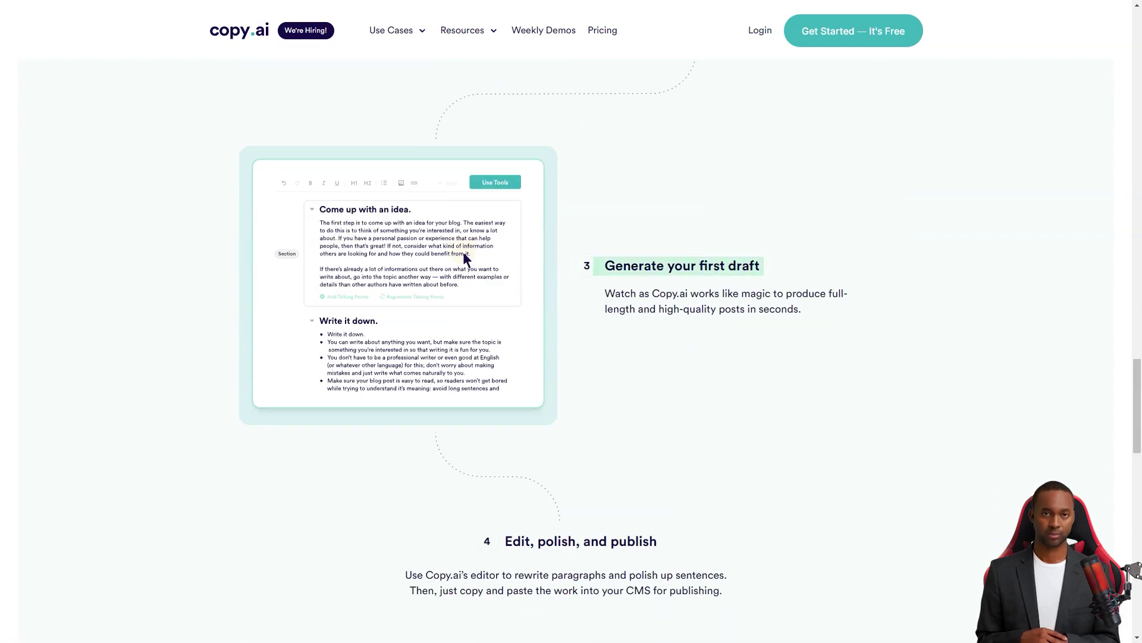
pyautogui.scroll(-4, 571, 357)
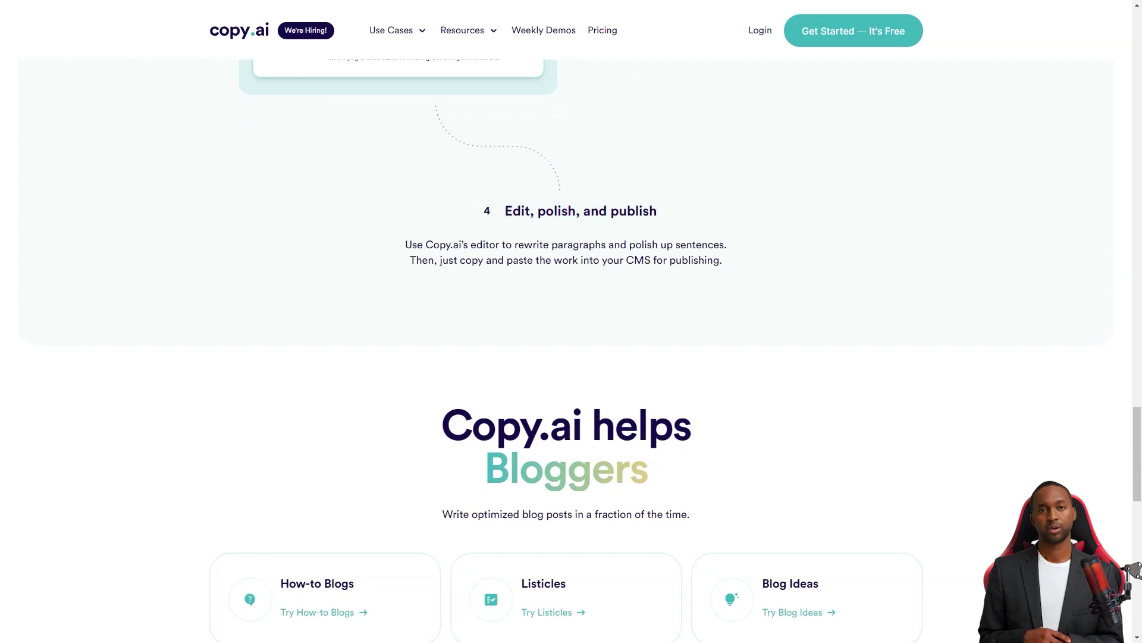
pyautogui.scroll(-4, 572, 357)
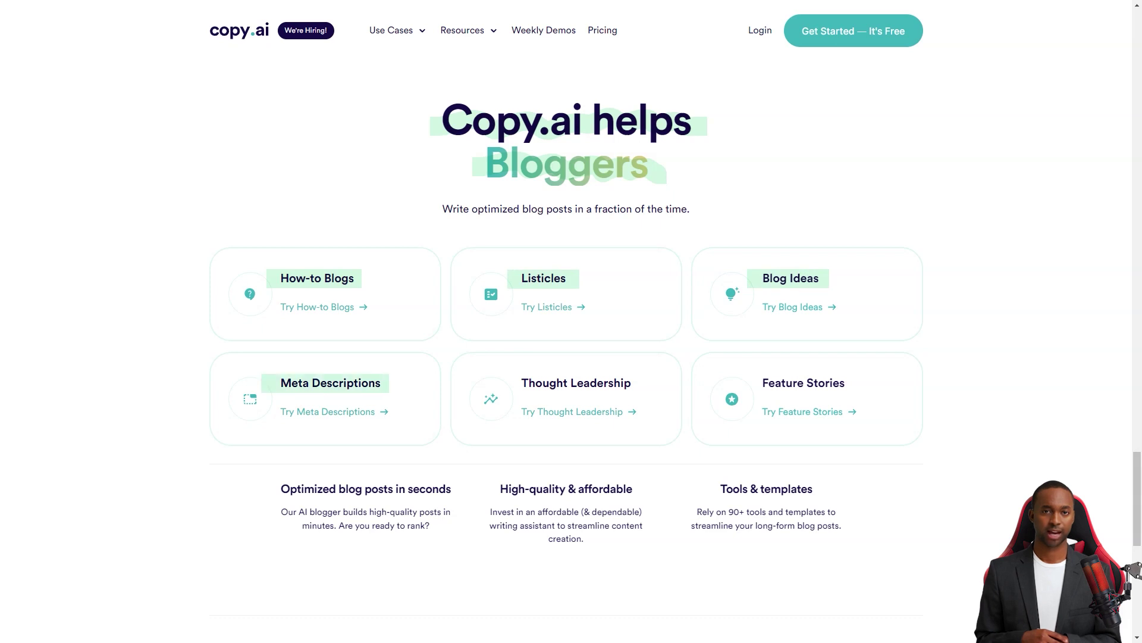
pyautogui.scroll(-3, 571, 357)
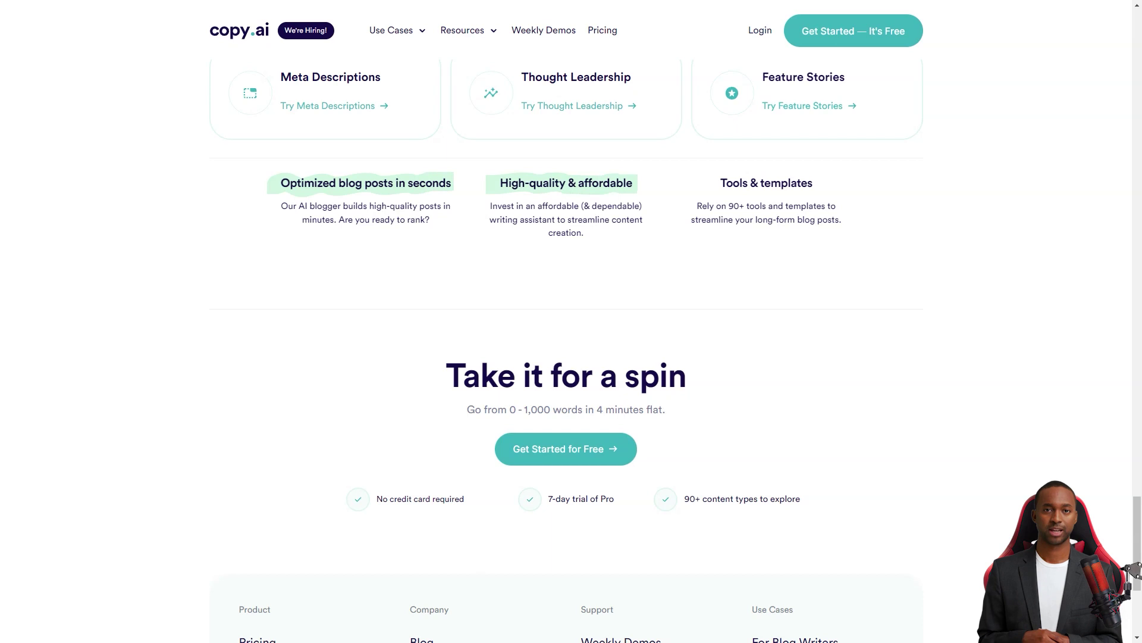
pyautogui.scroll(-2, 571, 358)
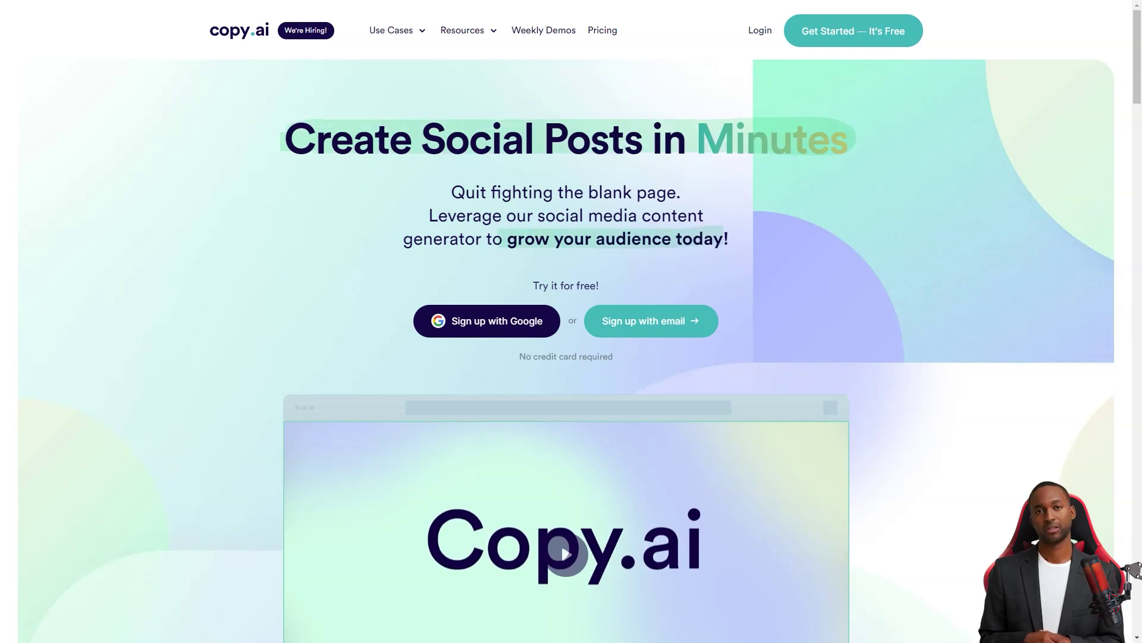
pyautogui.scroll(-5, 571, 357)
pyautogui.scroll(-5, 572, 357)
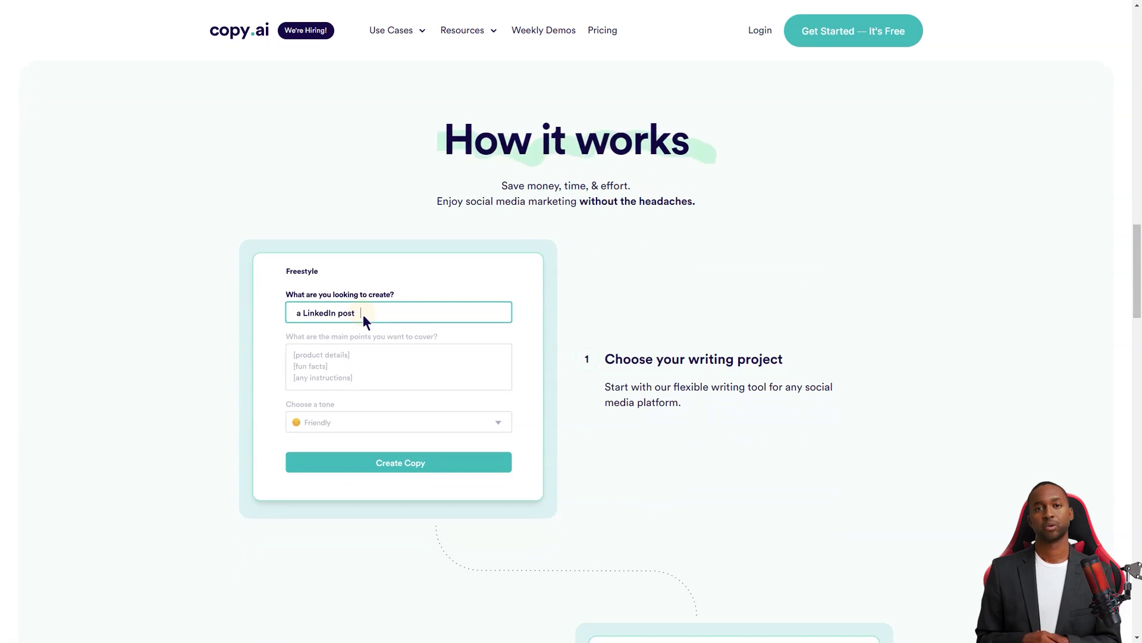
pyautogui.scroll(-1, 571, 358)
pyautogui.scroll(-3, 572, 357)
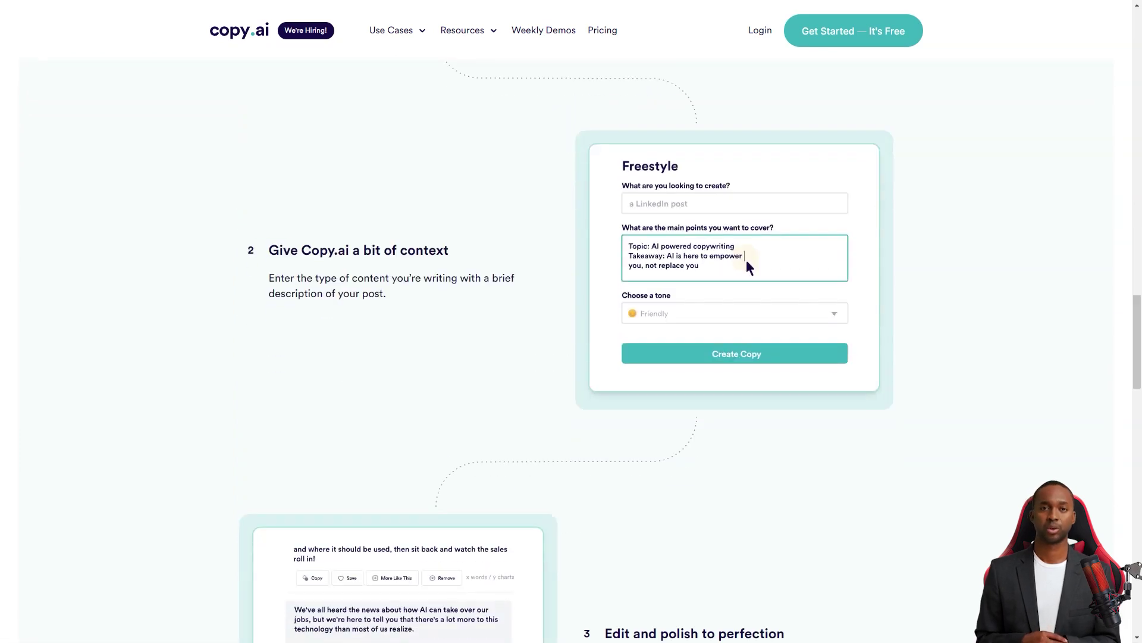
pyautogui.scroll(-3, 571, 358)
pyautogui.scroll(-1, 572, 357)
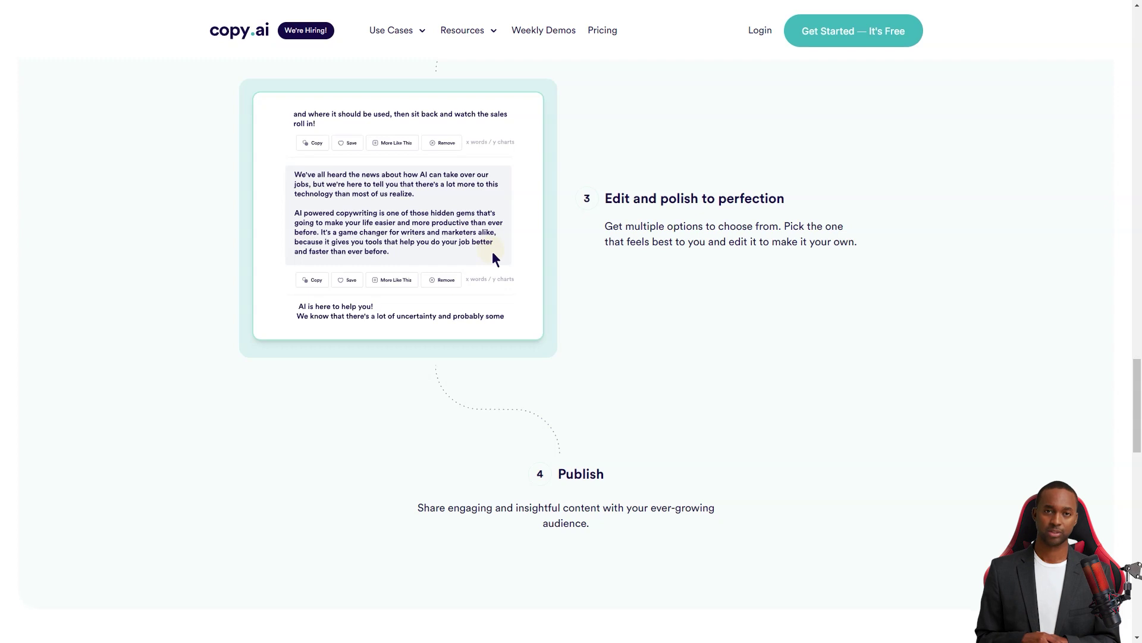
pyautogui.scroll(-2, 571, 357)
pyautogui.scroll(-2, 571, 357)
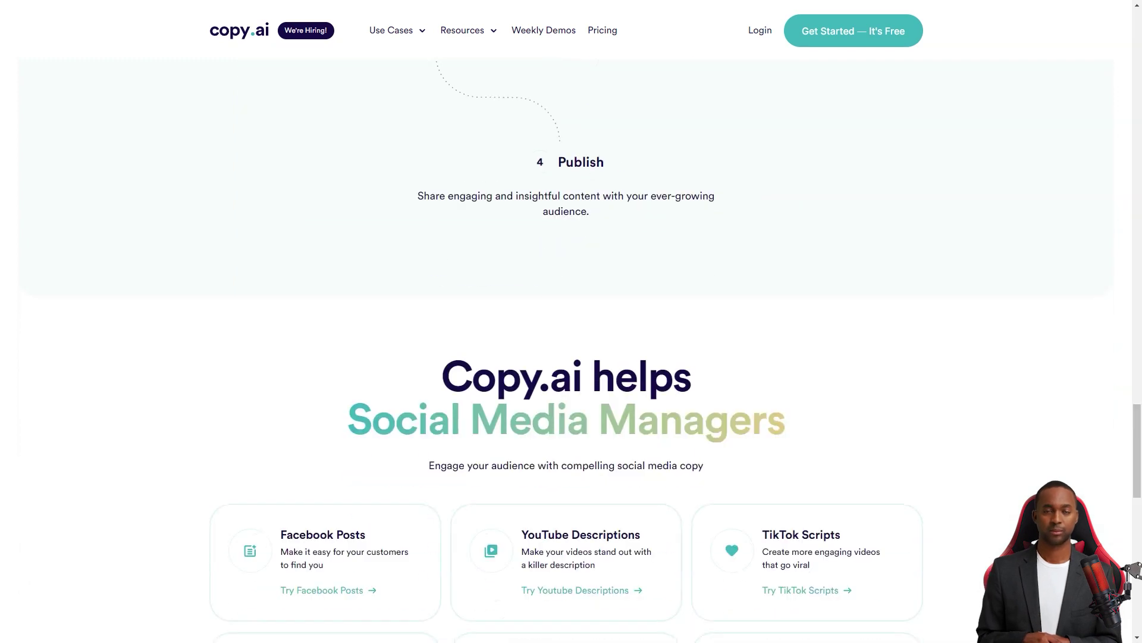
pyautogui.scroll(-3, 572, 357)
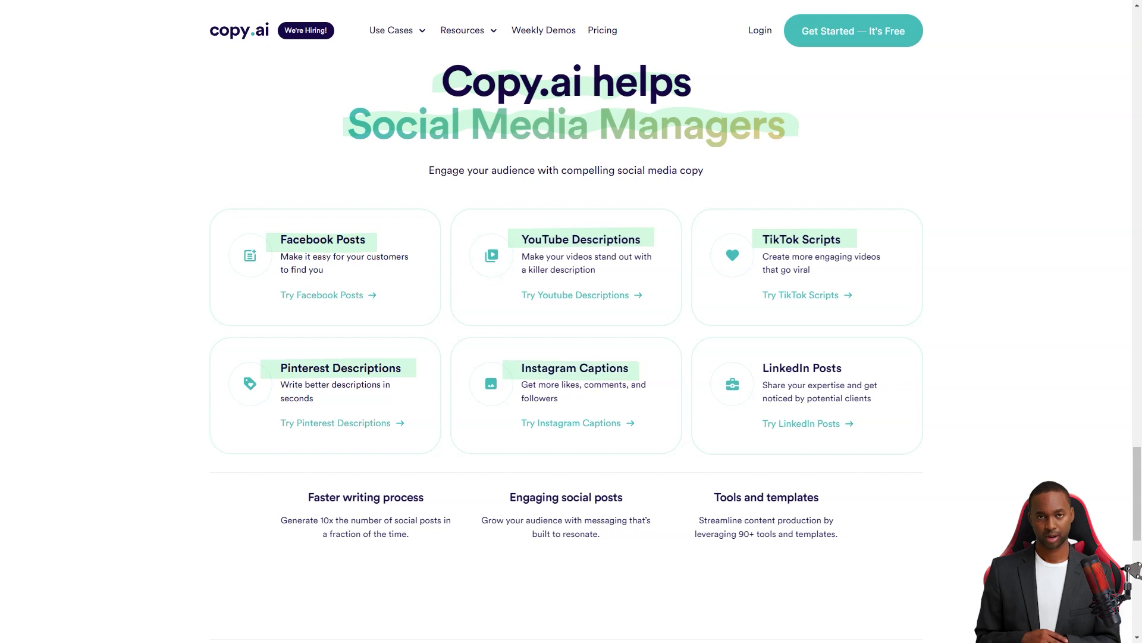
pyautogui.scroll(-3, 571, 357)
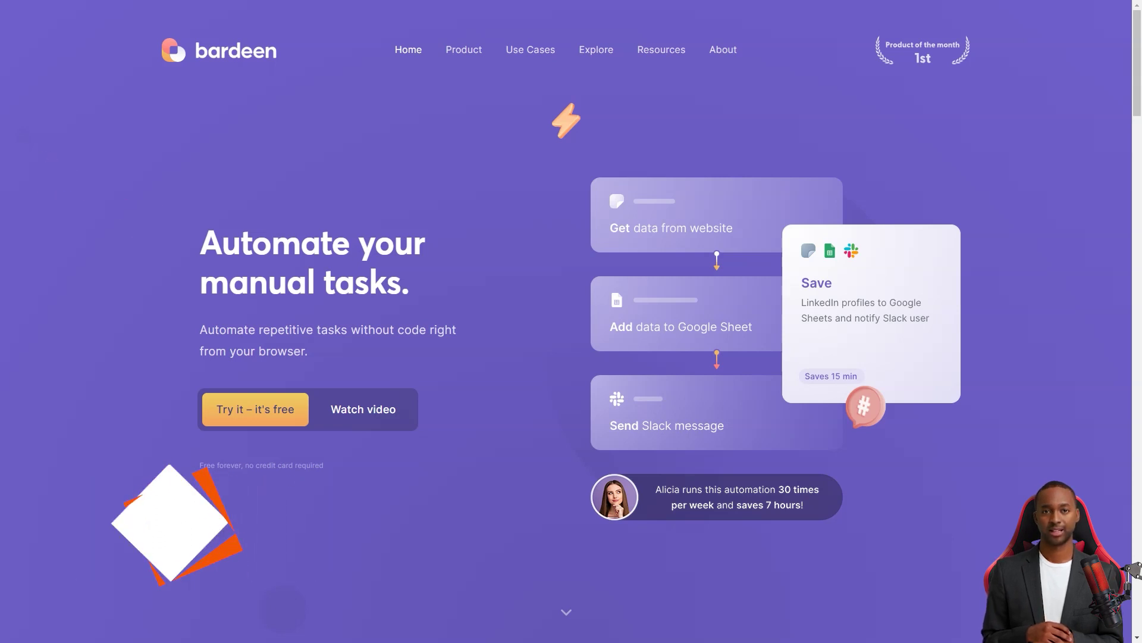
pyautogui.scroll(-6, 196, 189)
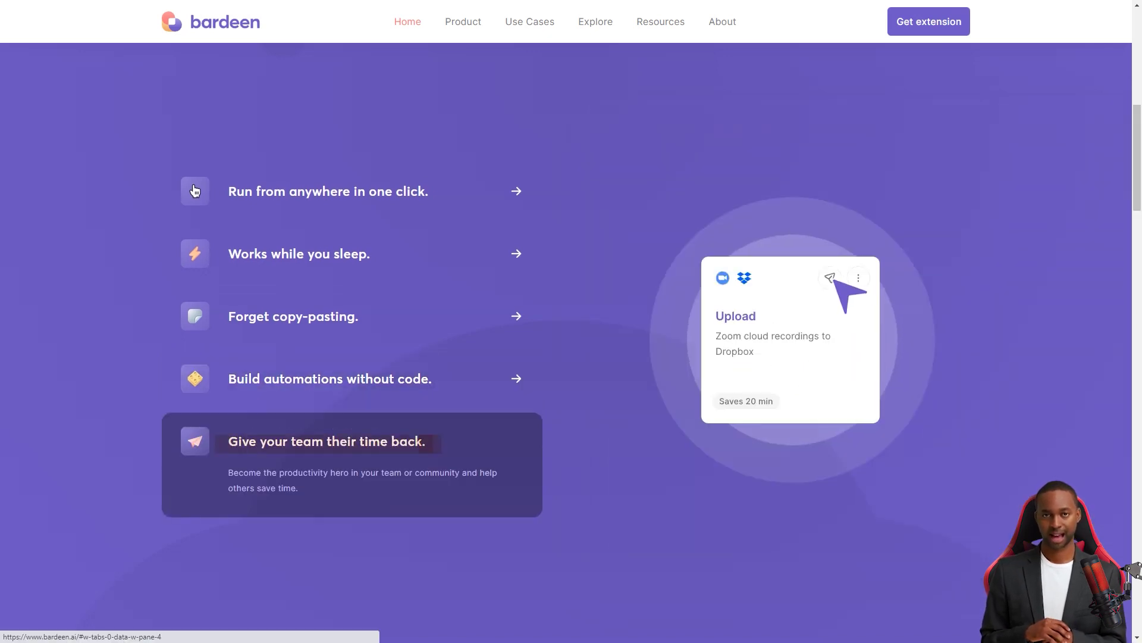
pyautogui.scroll(-1, 195, 190)
pyautogui.scroll(-4, 195, 190)
pyautogui.scroll(-2, 195, 191)
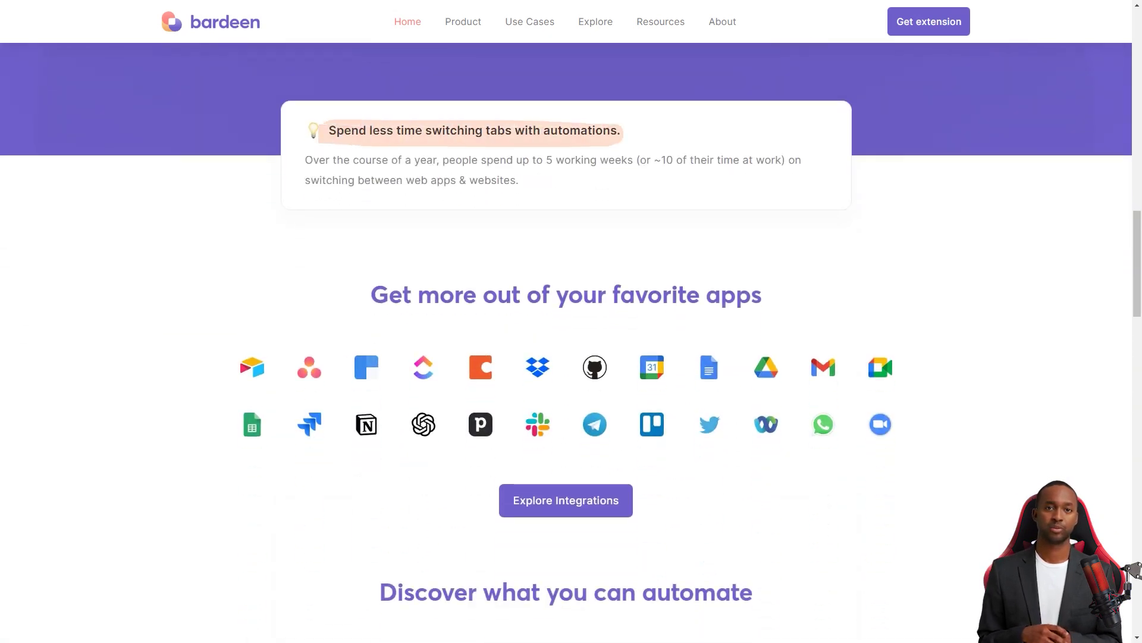
pyautogui.scroll(-2, 572, 339)
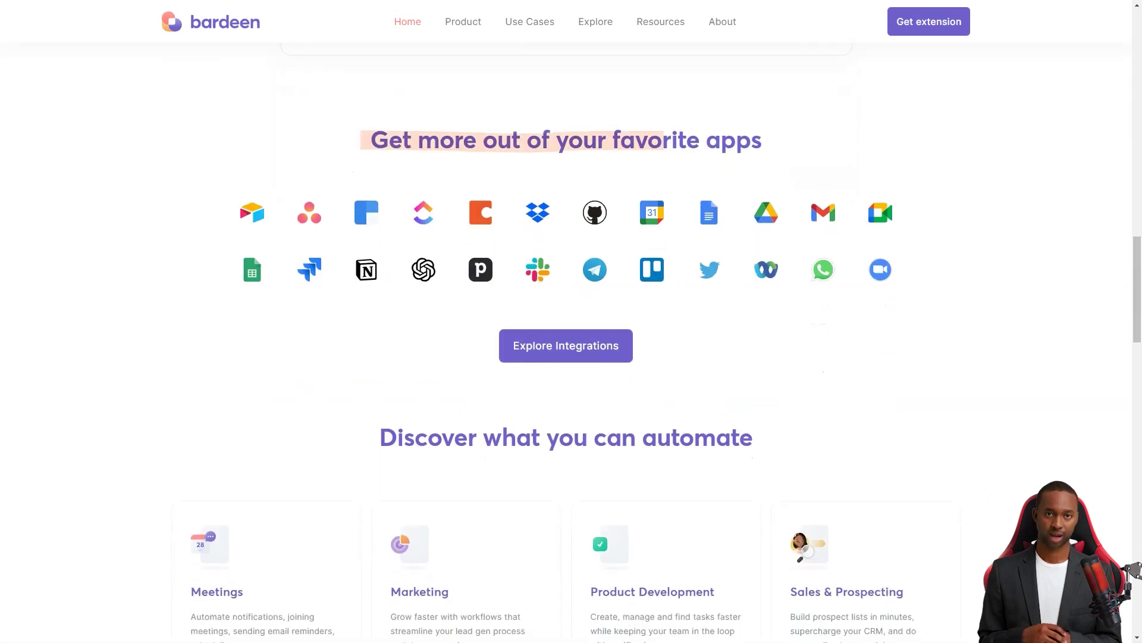
pyautogui.scroll(-4, 572, 339)
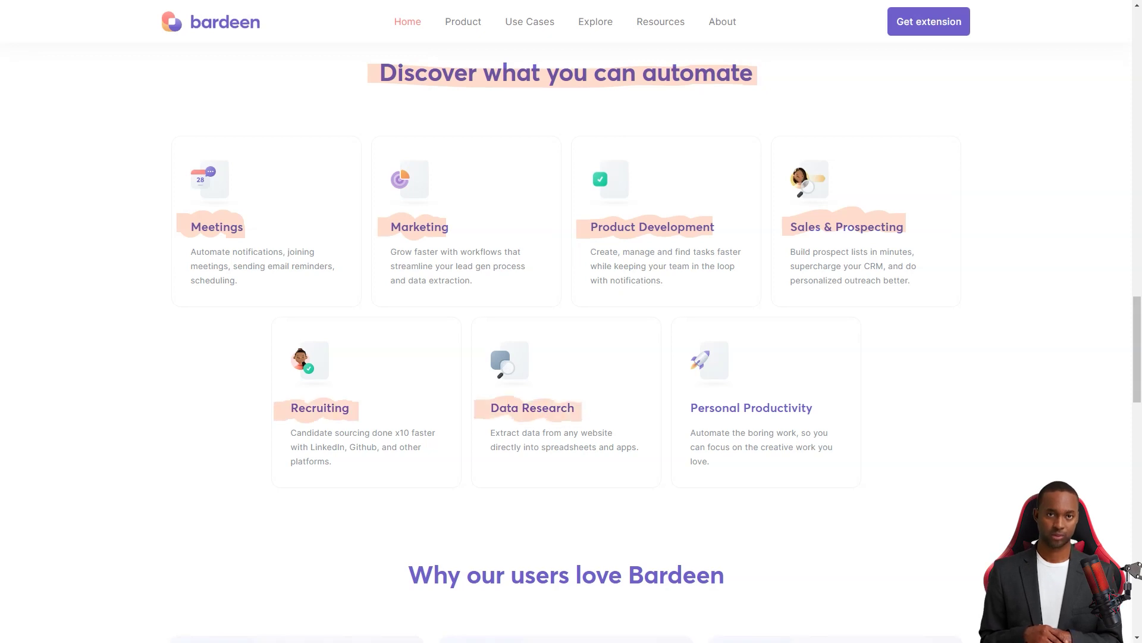
pyautogui.scroll(-5, 572, 357)
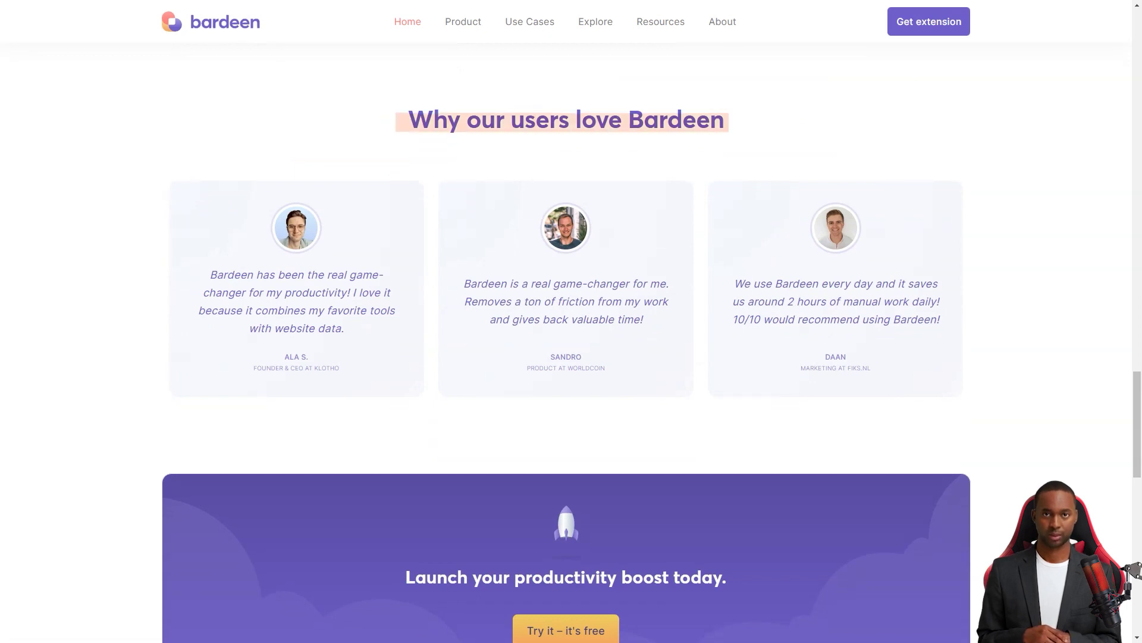
pyautogui.scroll(-3, 572, 357)
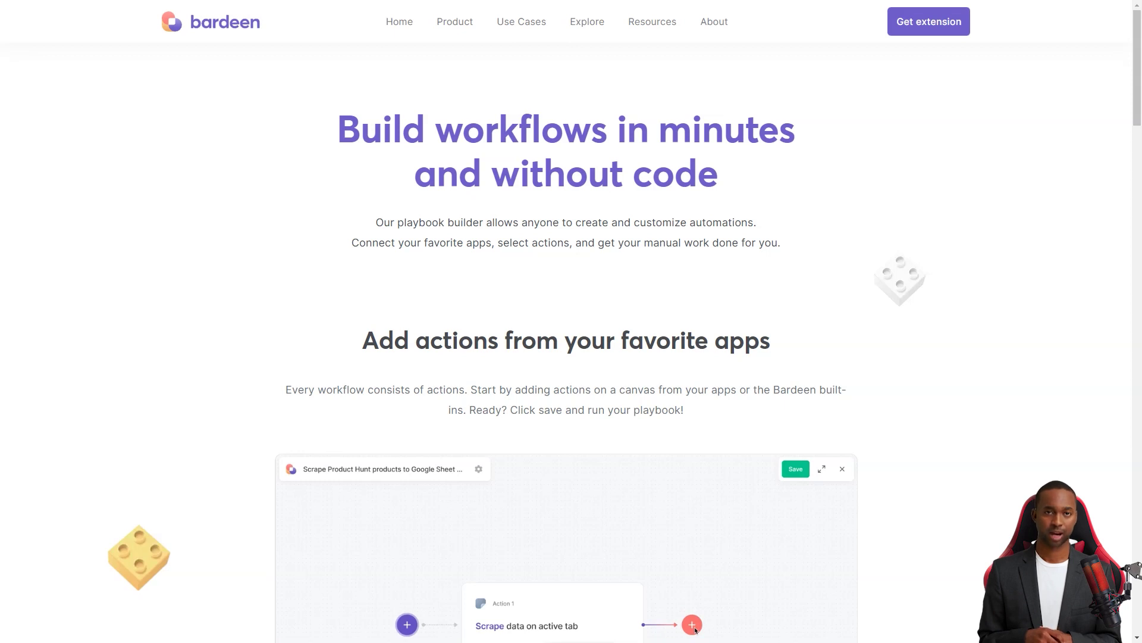
pyautogui.scroll(-3, 571, 357)
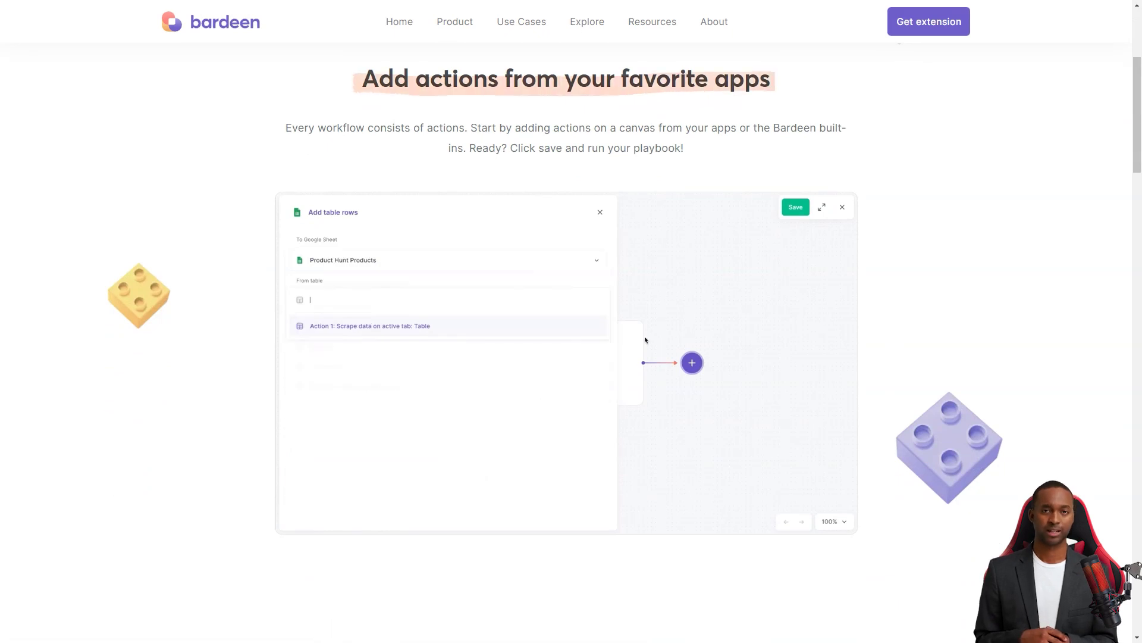
pyautogui.scroll(-7, 712, 420)
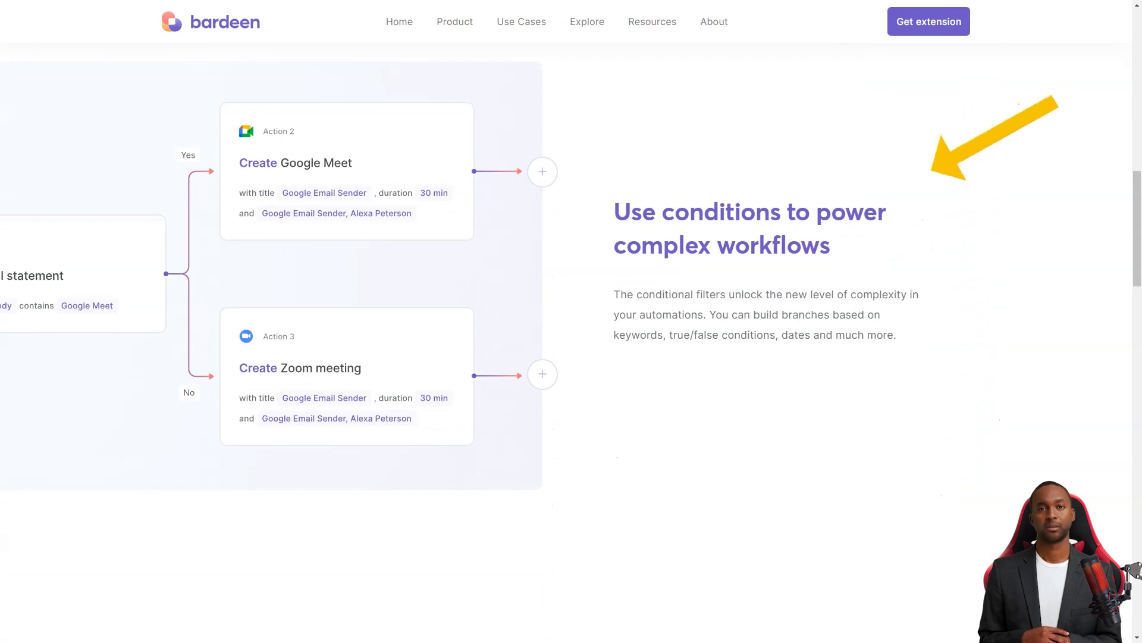
pyautogui.scroll(-5, 572, 358)
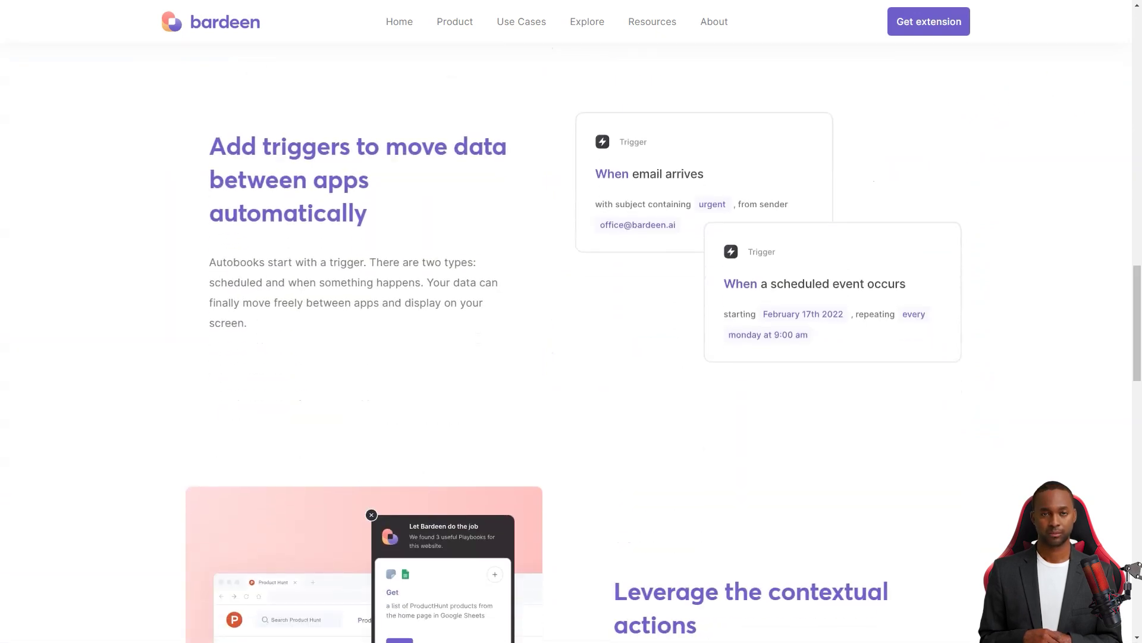
pyautogui.scroll(-1, 571, 357)
pyautogui.scroll(-3, 572, 357)
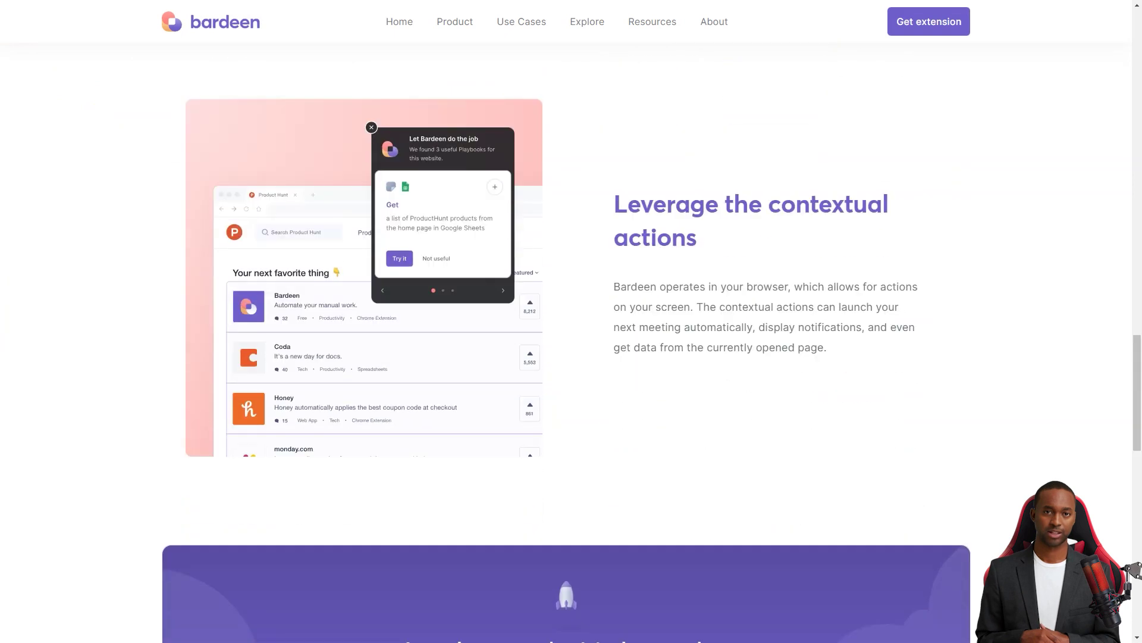
pyautogui.scroll(-5, 572, 358)
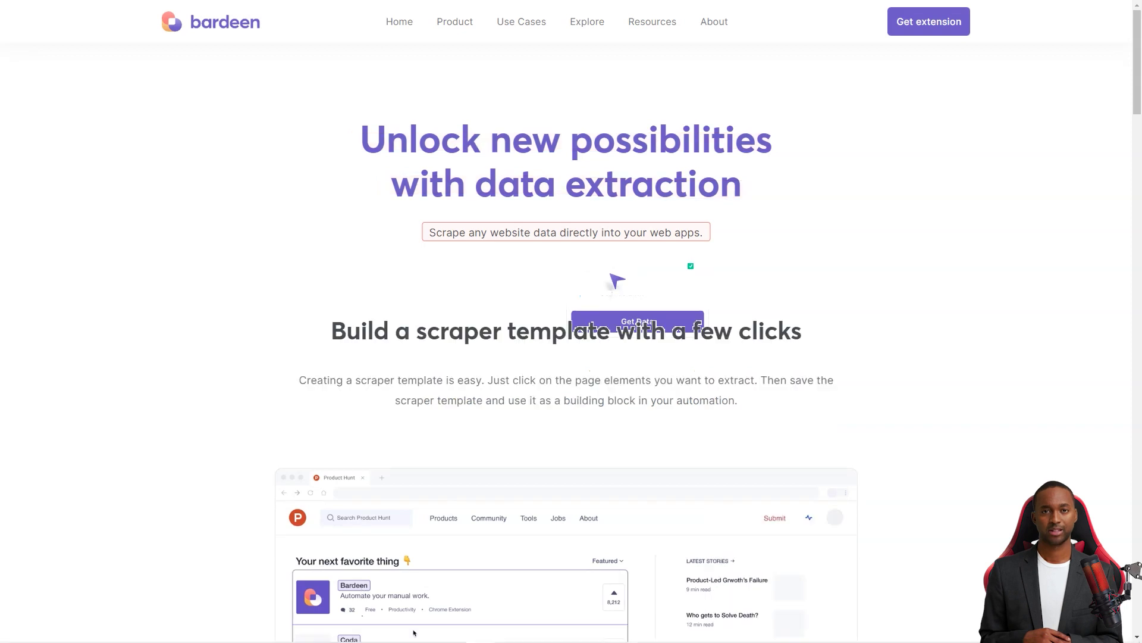
pyautogui.scroll(-3, 414, 632)
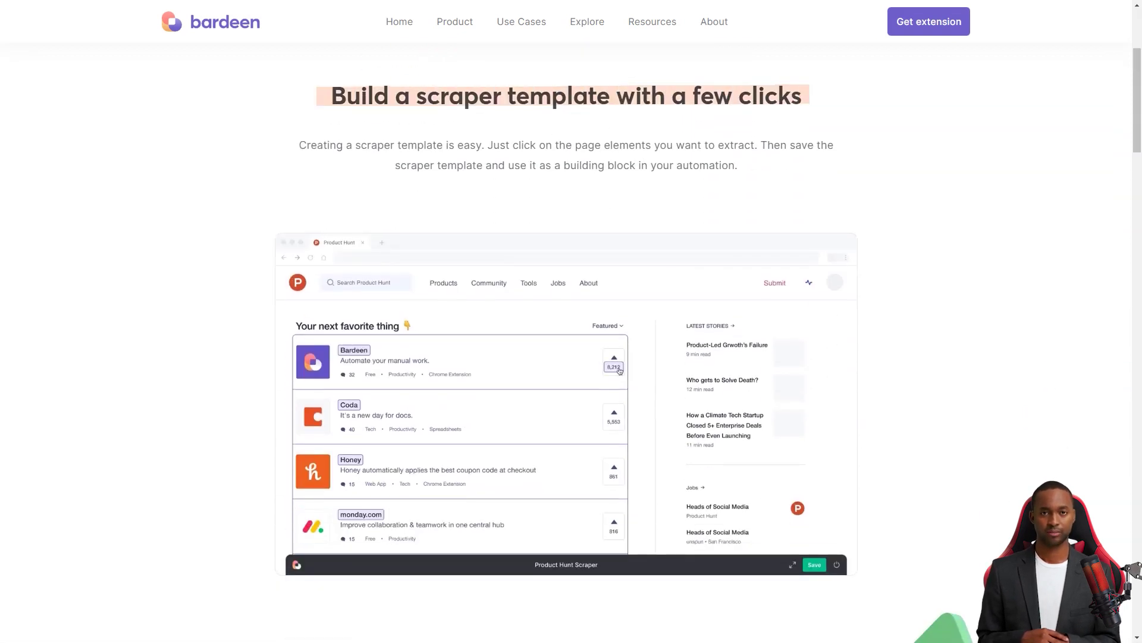
pyautogui.scroll(-5, 413, 632)
pyautogui.scroll(-3, 413, 632)
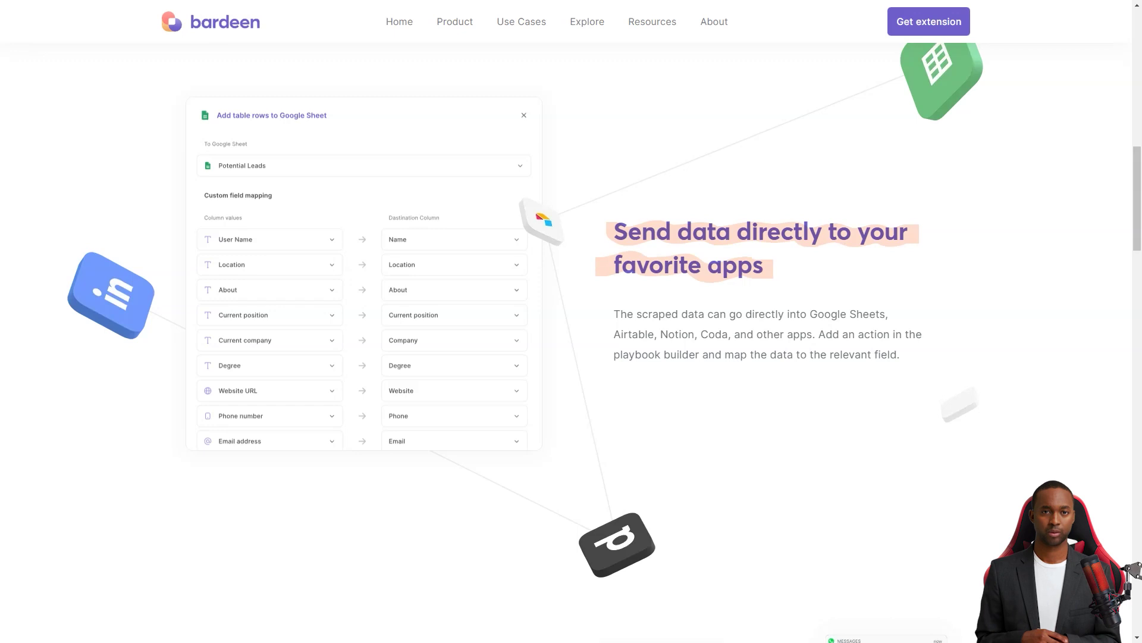
pyautogui.scroll(-5, 571, 322)
pyautogui.scroll(-1, 571, 322)
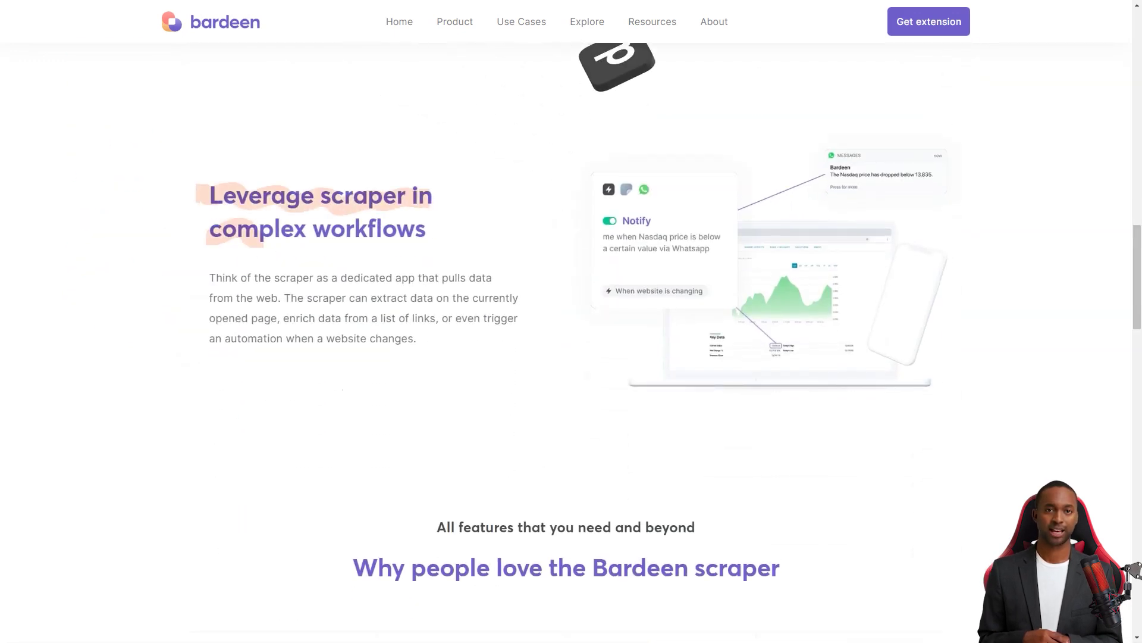
pyautogui.scroll(-5, 571, 321)
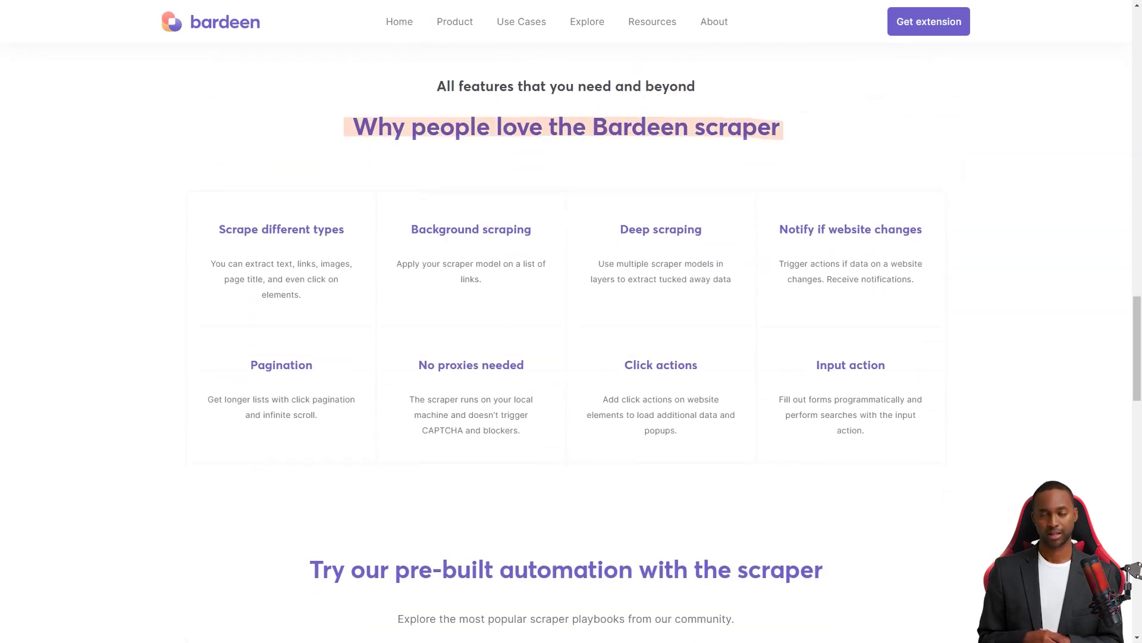
pyautogui.scroll(-5, 572, 357)
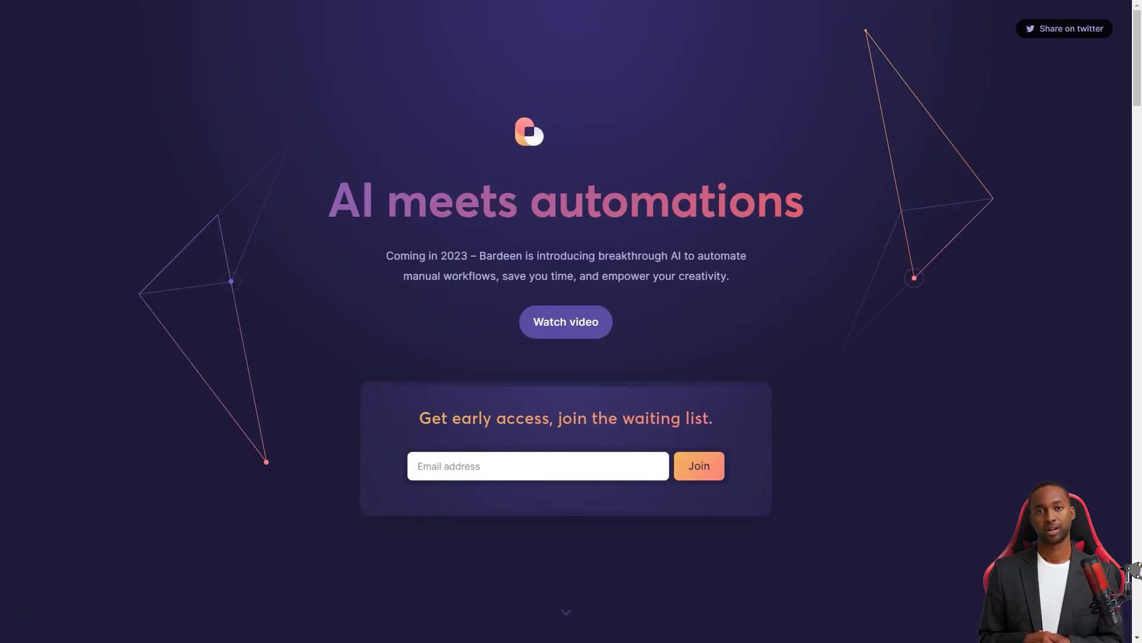
pyautogui.scroll(-6, 571, 321)
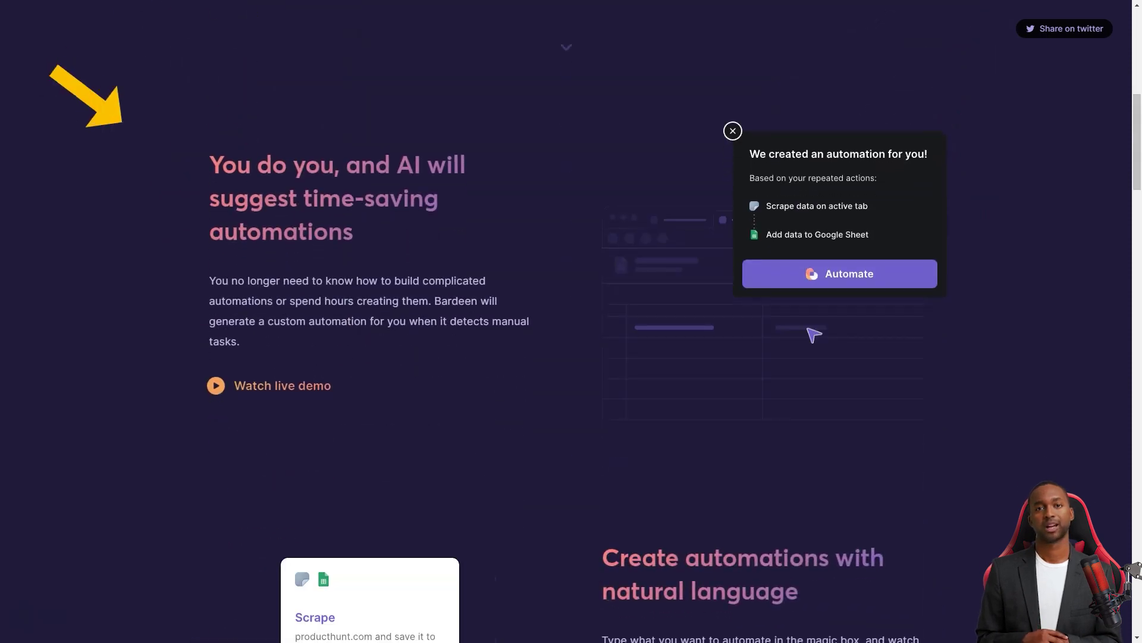
pyautogui.scroll(-3, 571, 321)
pyautogui.scroll(-2, 811, 335)
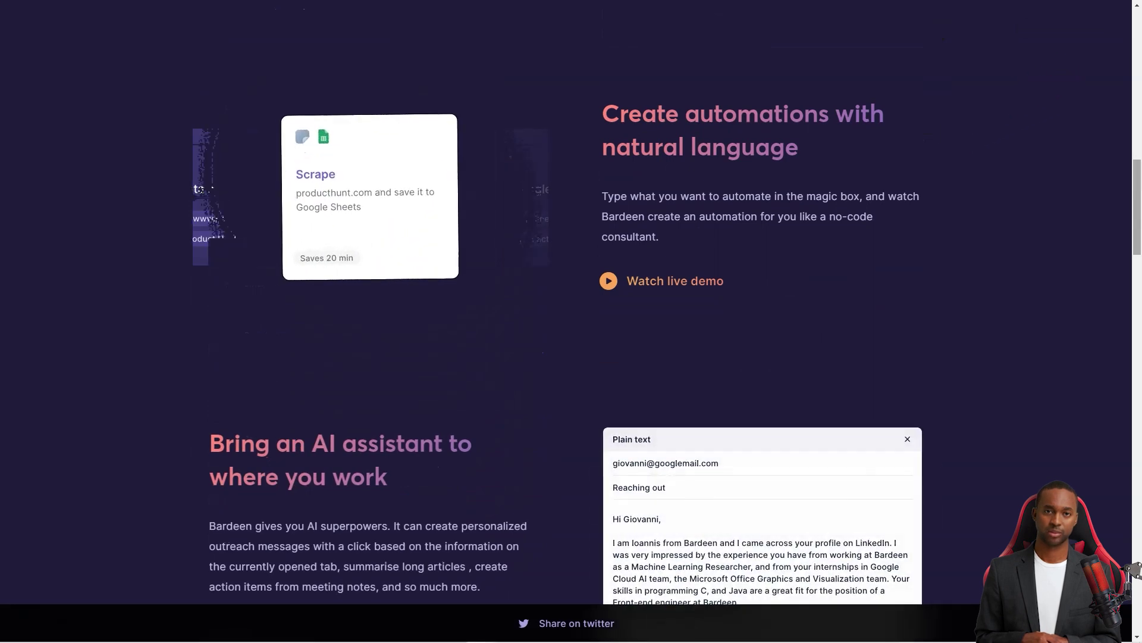
pyautogui.scroll(-2, 798, 591)
pyautogui.scroll(-2, 571, 321)
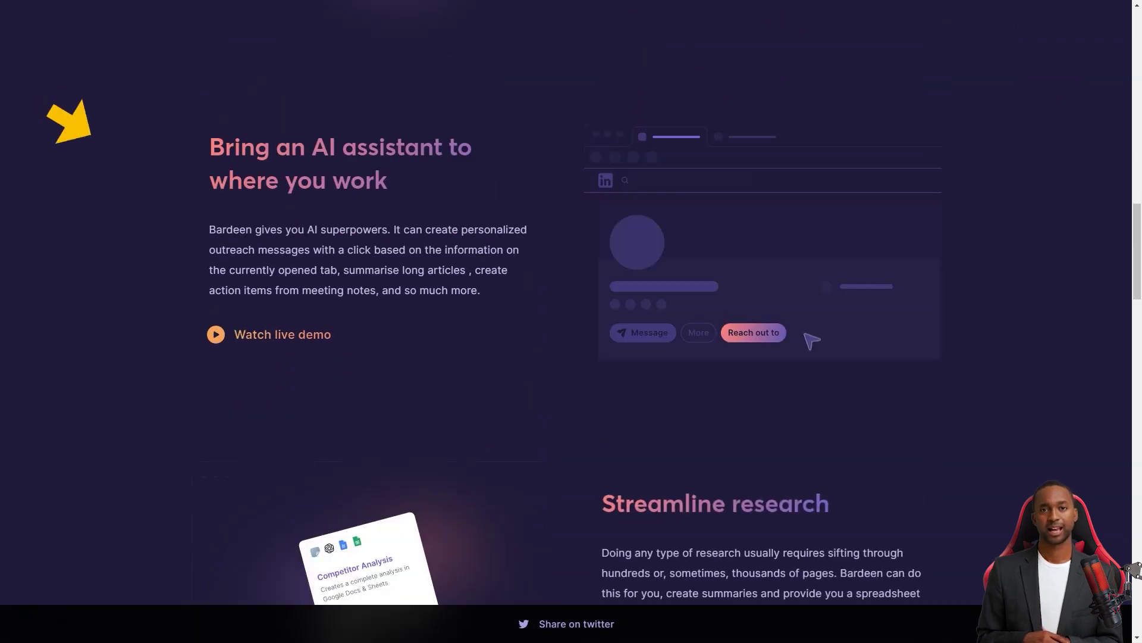
pyautogui.scroll(-1, 571, 321)
pyautogui.scroll(-3, 571, 322)
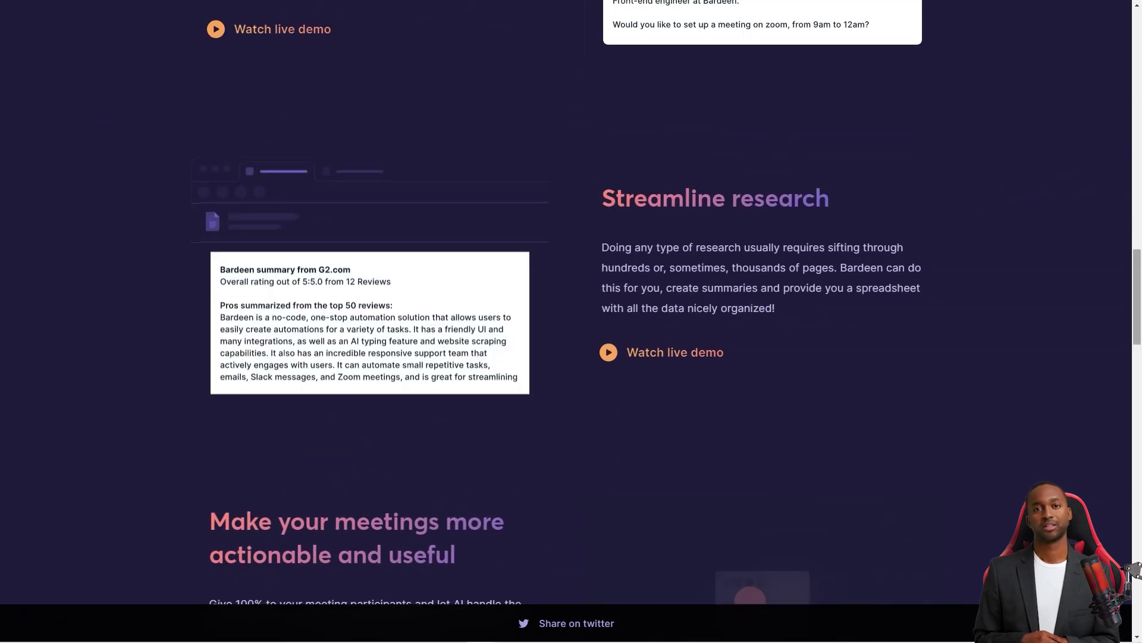
pyautogui.scroll(-3, 571, 322)
pyautogui.scroll(-2, 571, 321)
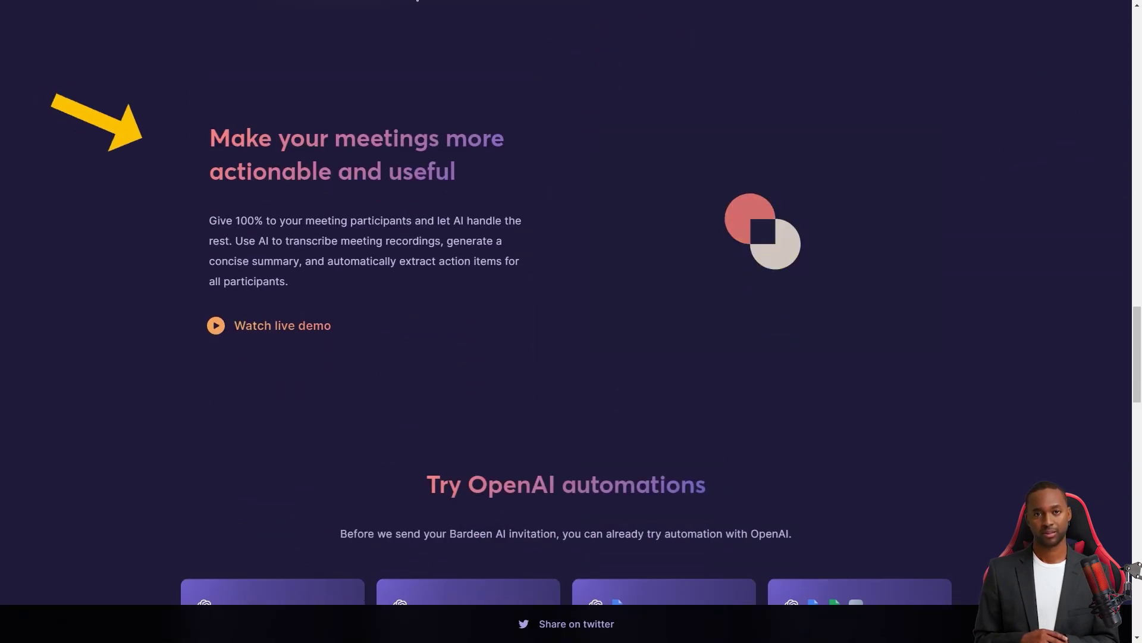
pyautogui.scroll(-3, 572, 321)
pyautogui.scroll(-3, 572, 322)
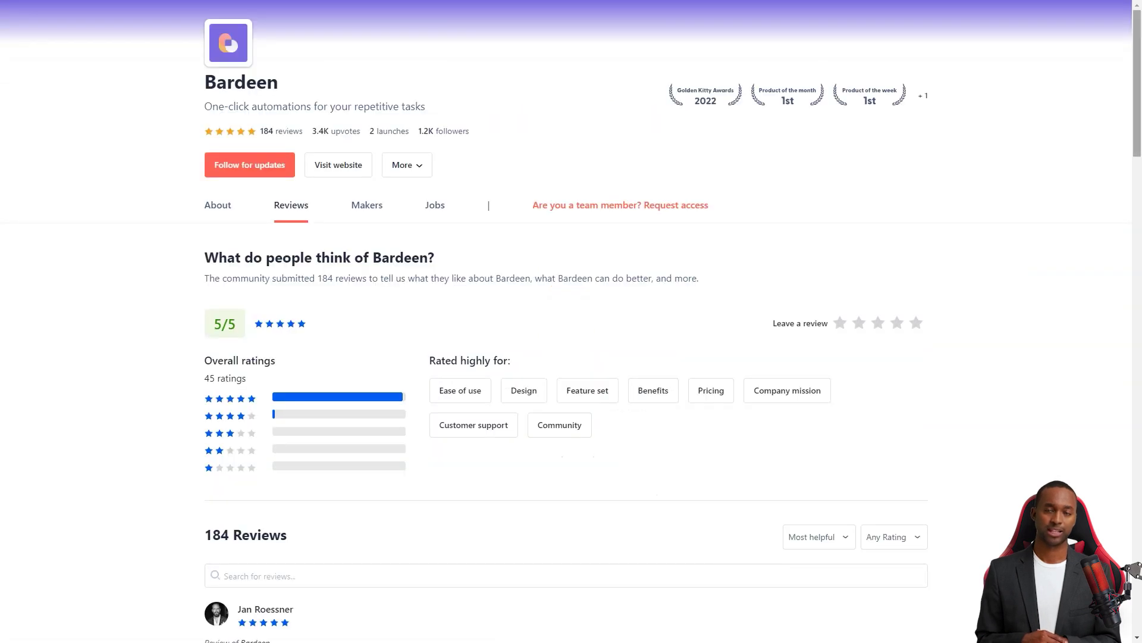
pyautogui.scroll(-2, 571, 322)
pyautogui.scroll(-4, 571, 322)
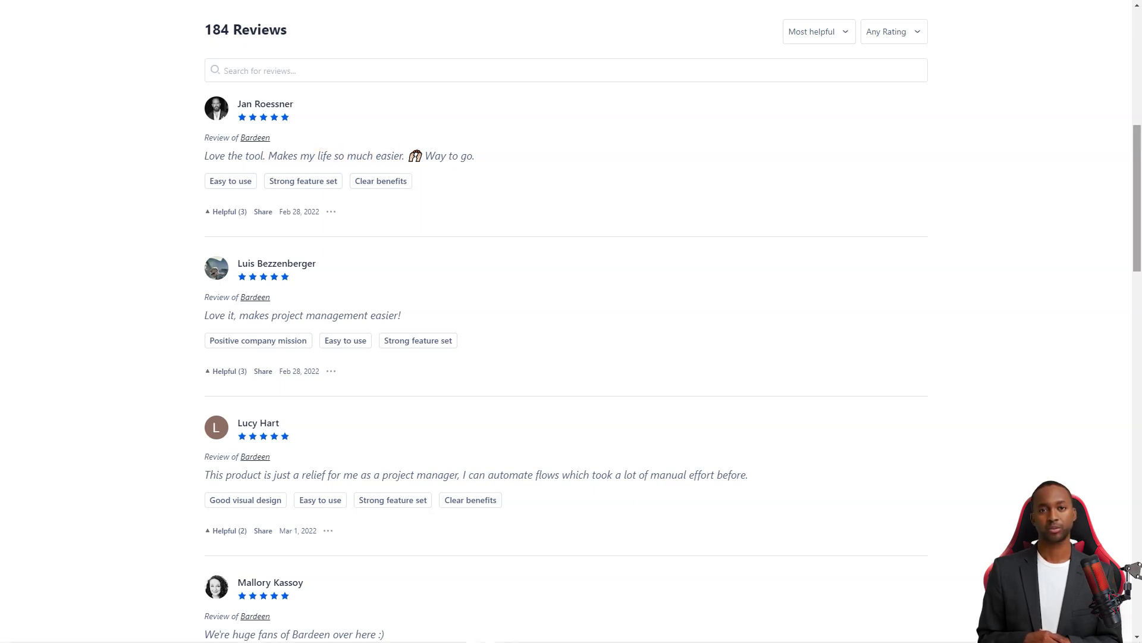
pyautogui.scroll(-2, 571, 321)
pyautogui.scroll(-1, 571, 321)
pyautogui.scroll(-1, 571, 321)
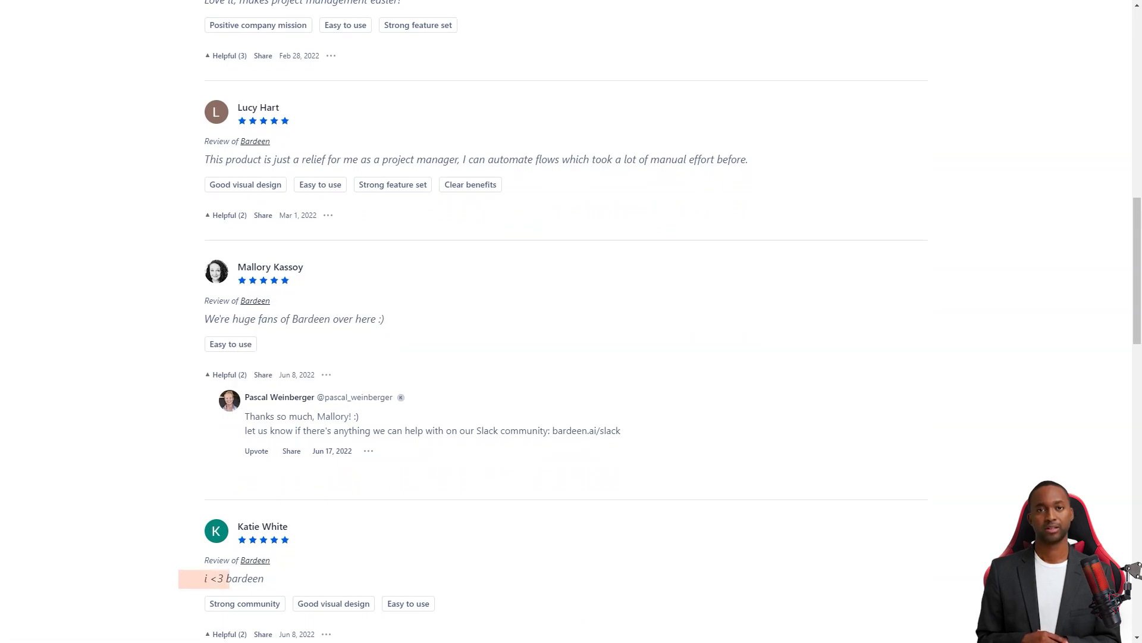
pyautogui.scroll(-3, 571, 322)
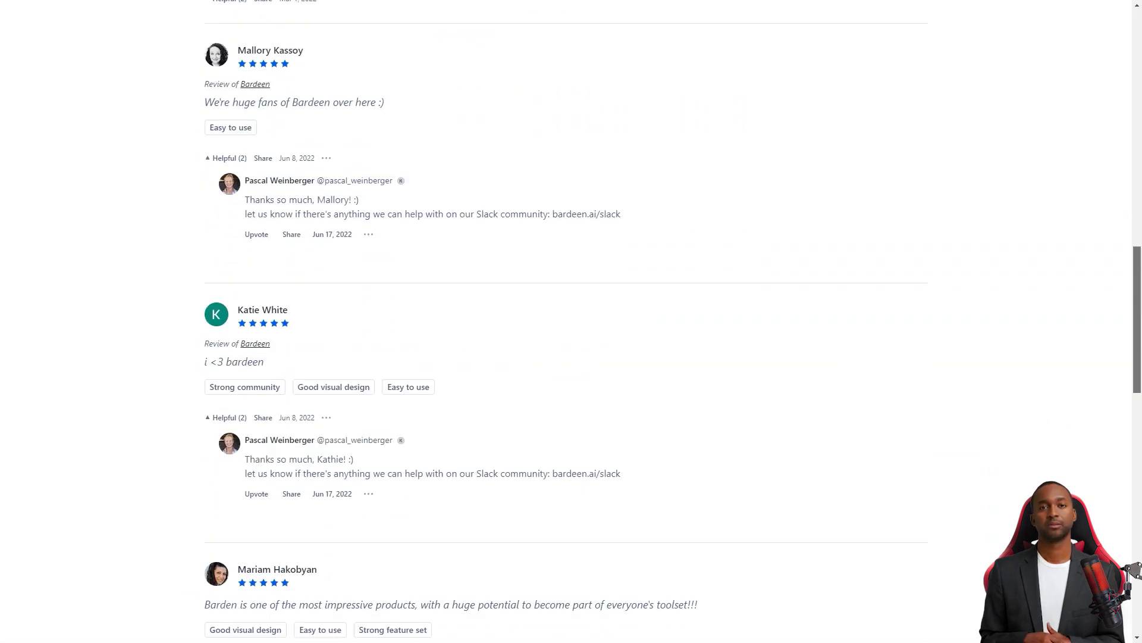
pyautogui.scroll(-3, 571, 321)
pyautogui.scroll(-3, 572, 321)
pyautogui.scroll(-1, 571, 321)
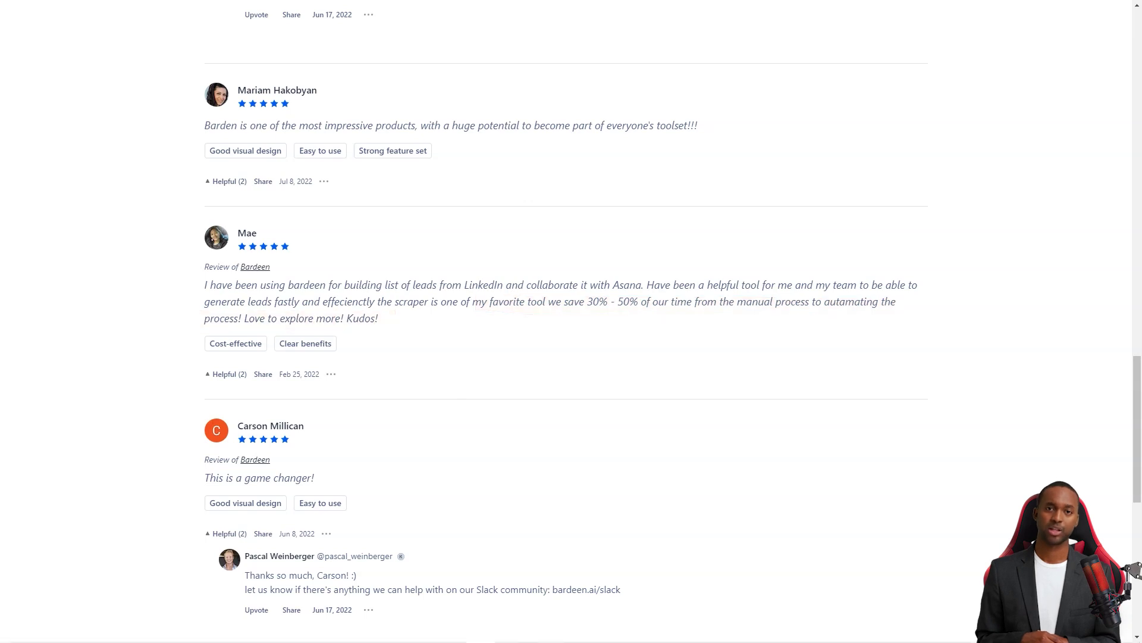
pyautogui.scroll(-2, 572, 321)
pyautogui.scroll(-1, 571, 322)
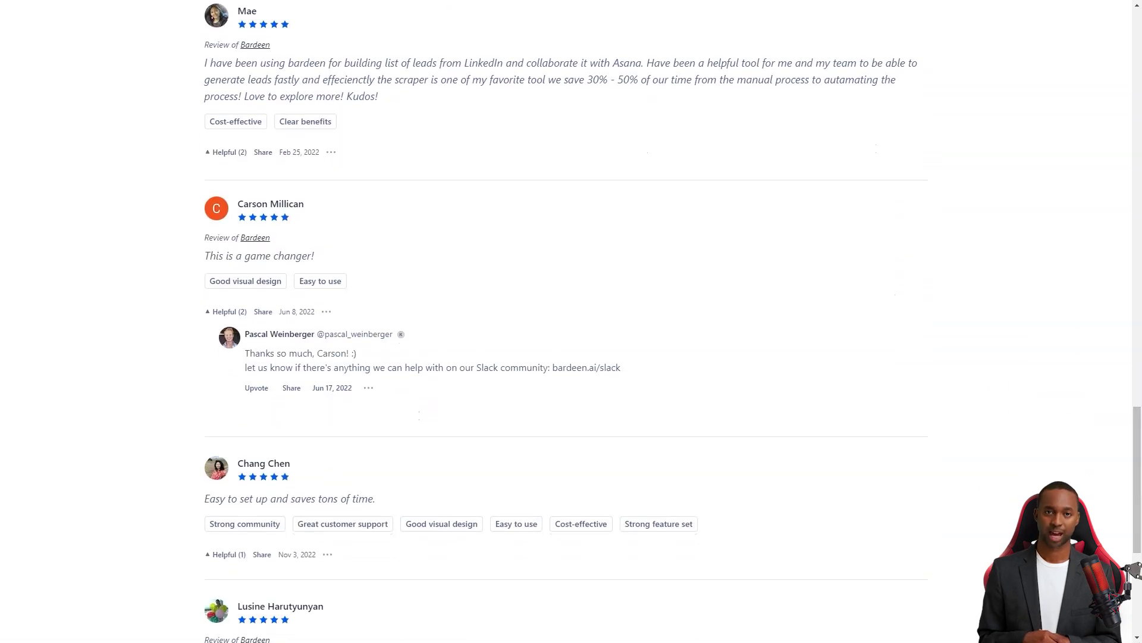